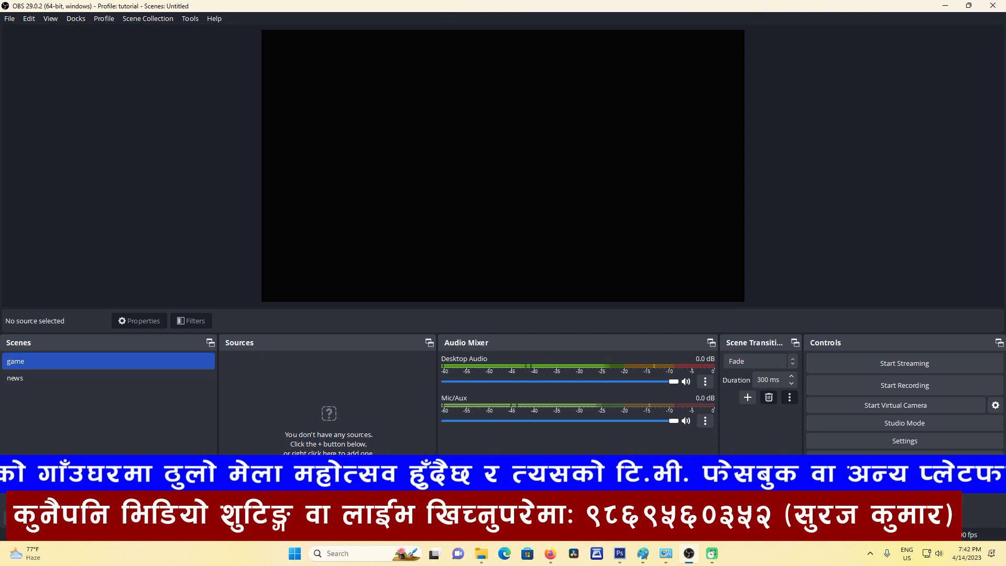
Add a media source named "Broadcasting Video" to the game scene
left_click(230, 519)
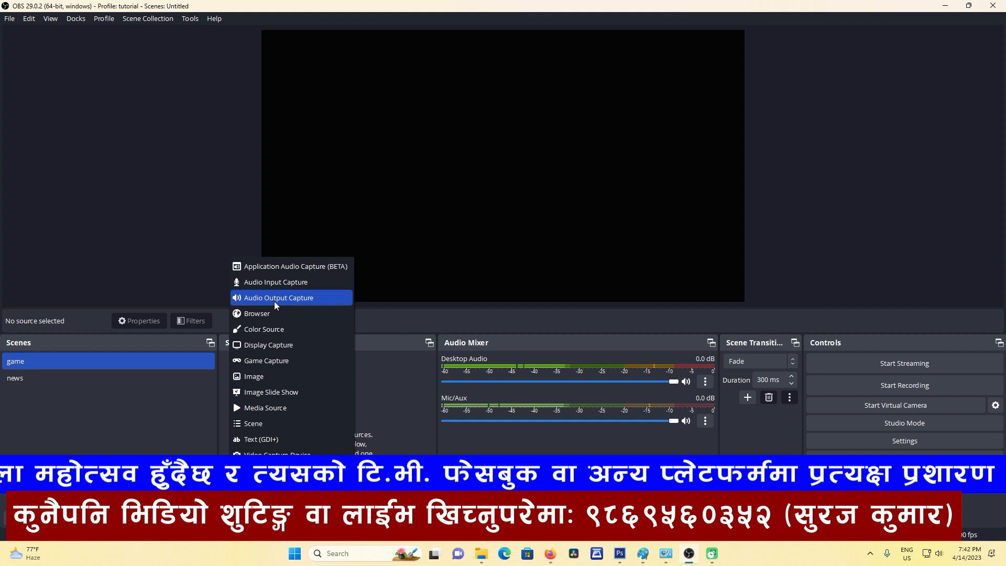
left_click(281, 411)
left_click_drag(497, 182, 422, 222)
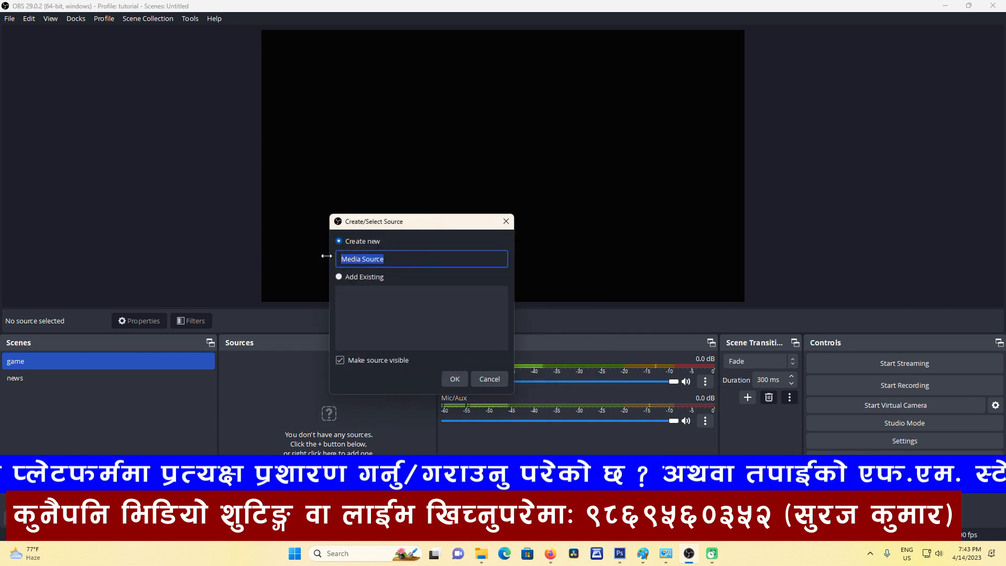
type("Br")
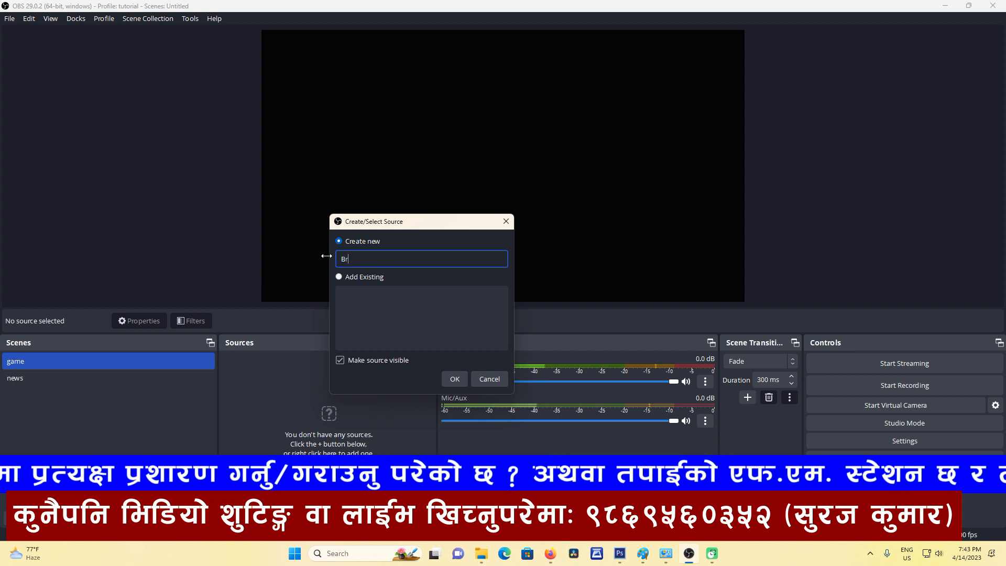
type("oadca")
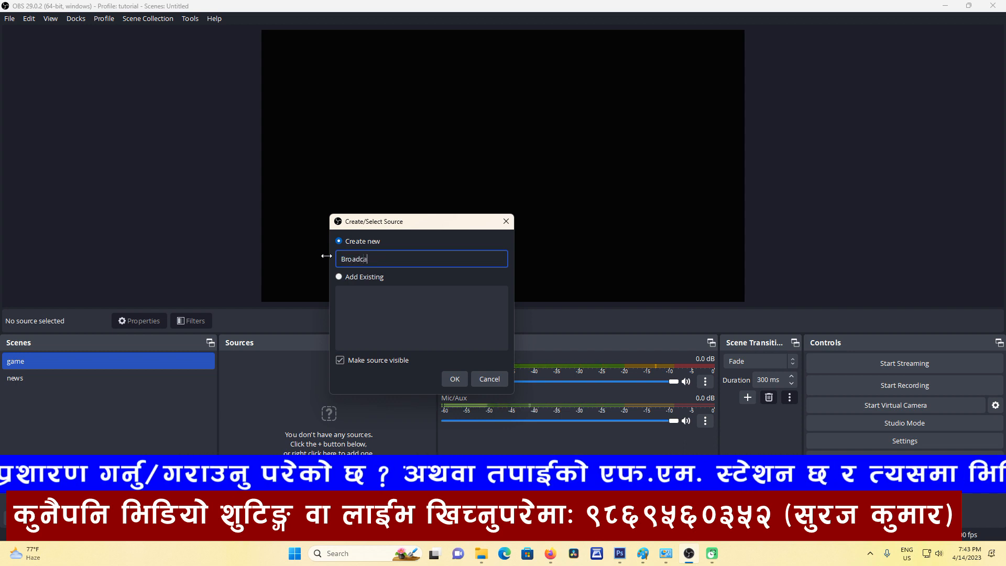
type("sting Video")
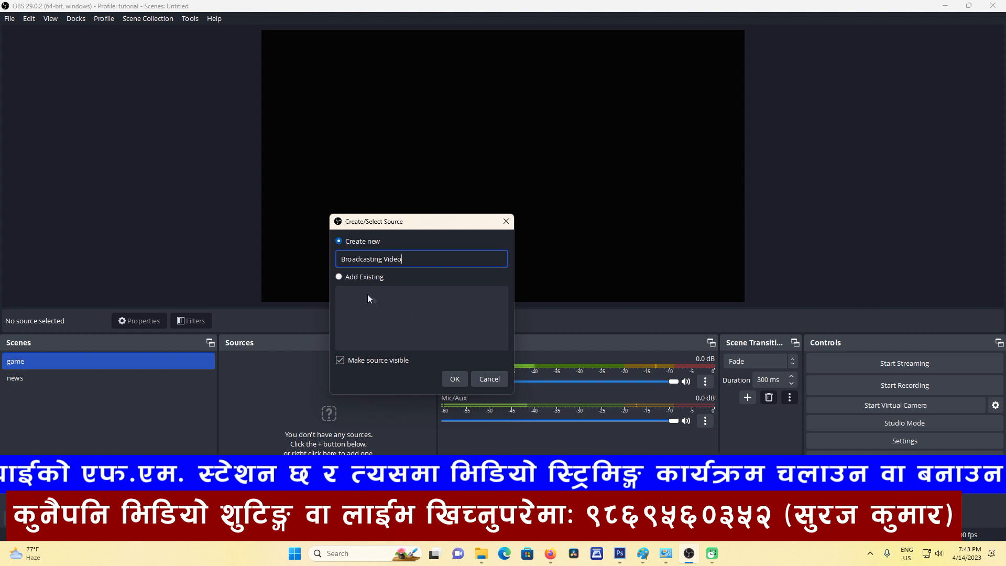
left_click(454, 379)
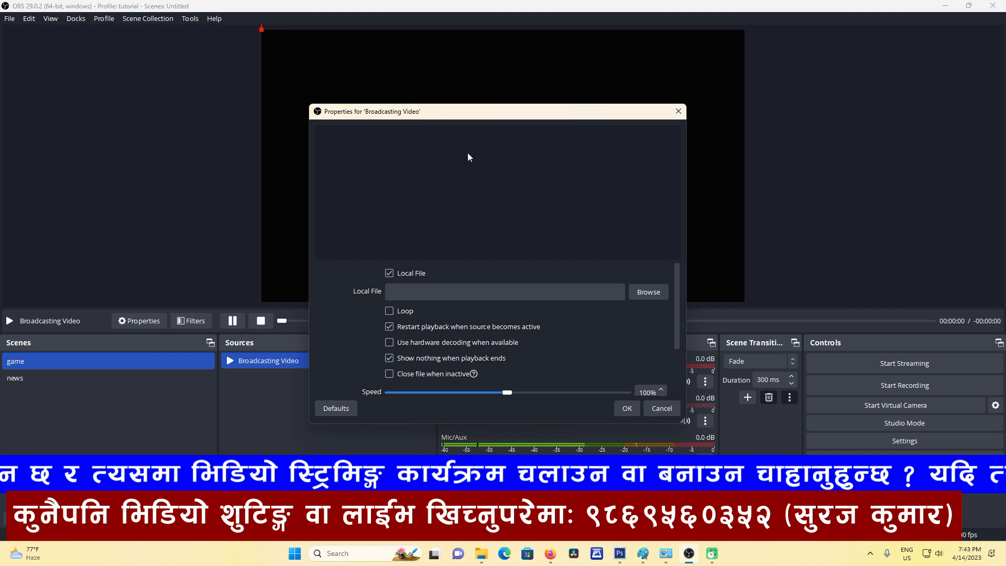
left_click(292, 273)
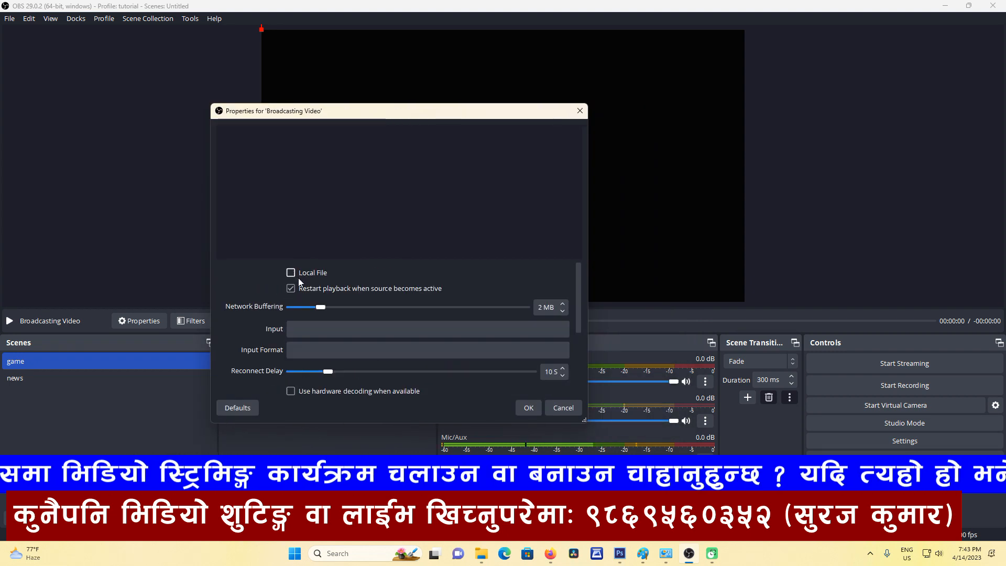
left_click(338, 350)
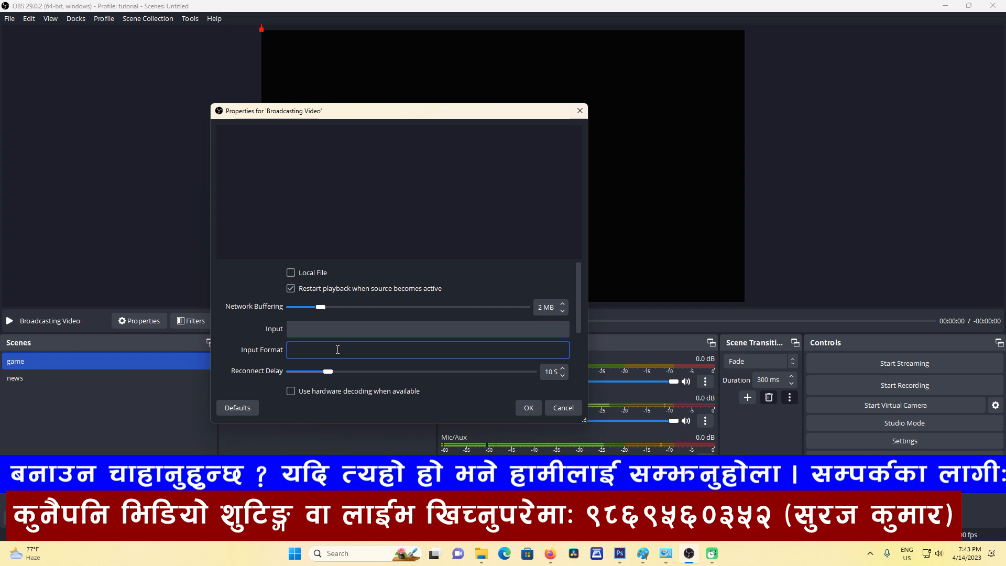
left_click(291, 272)
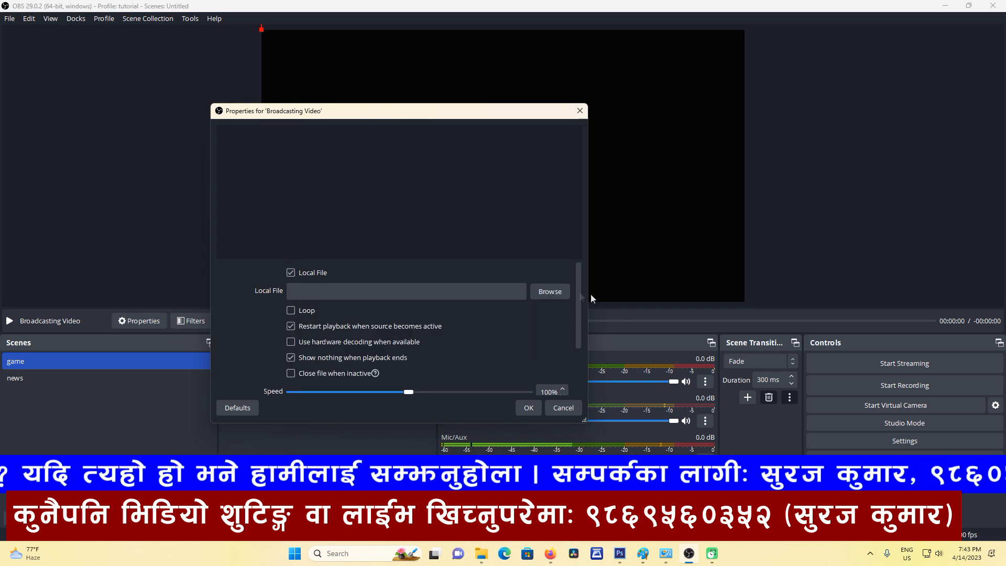
Set the Broadcasting Video source's local file to D:/DEVI BHAGWAT.mp4 and confirm its properties
left_click(542, 292)
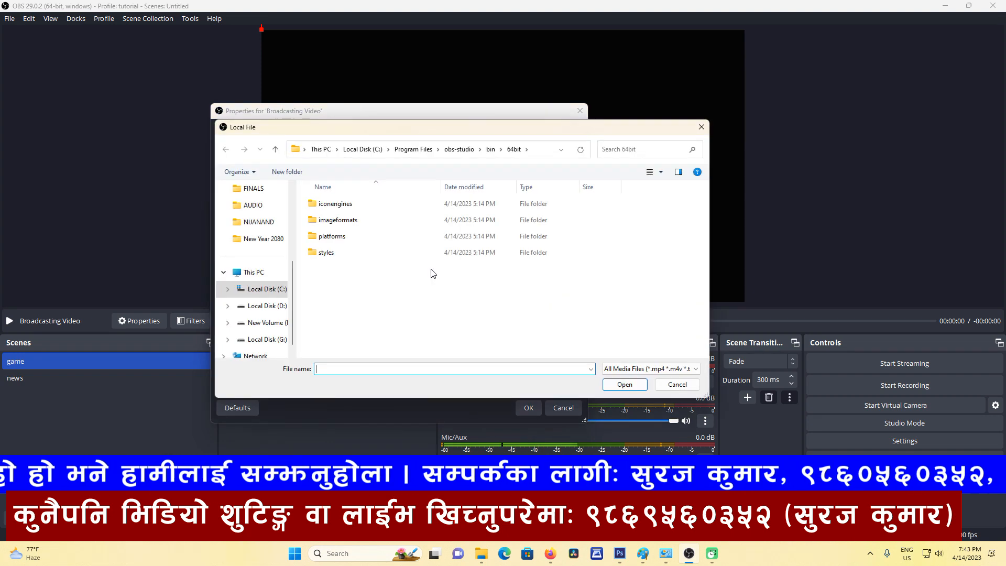
left_click(265, 306)
scroll(377, 297, "down", 3)
scroll(378, 297, "down", 1)
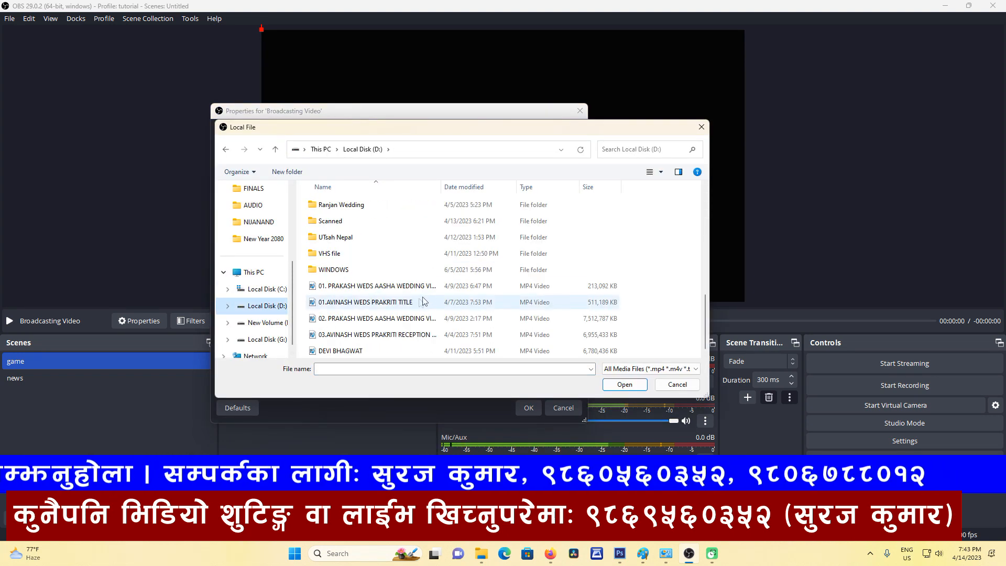
double_click(336, 351)
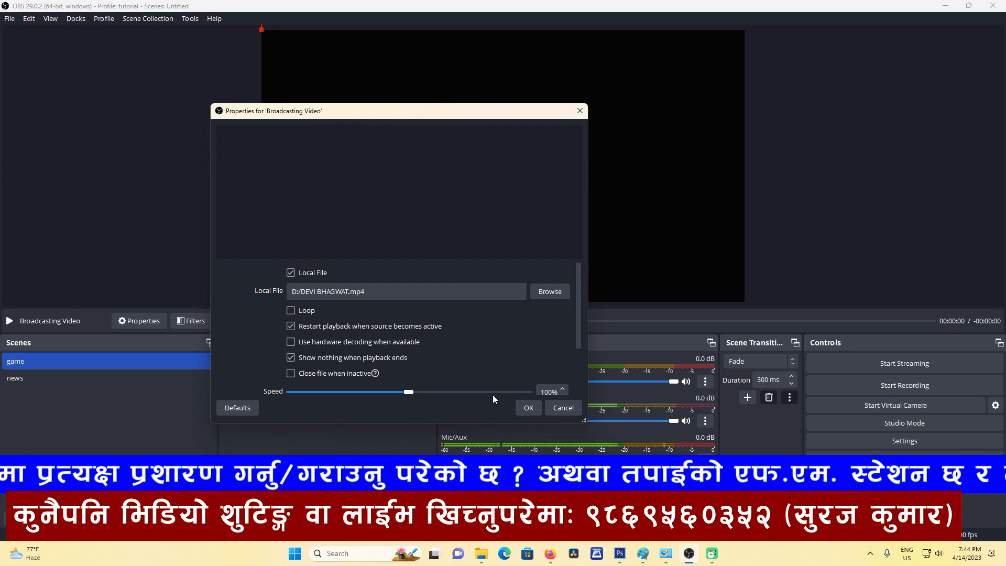
left_click(529, 408)
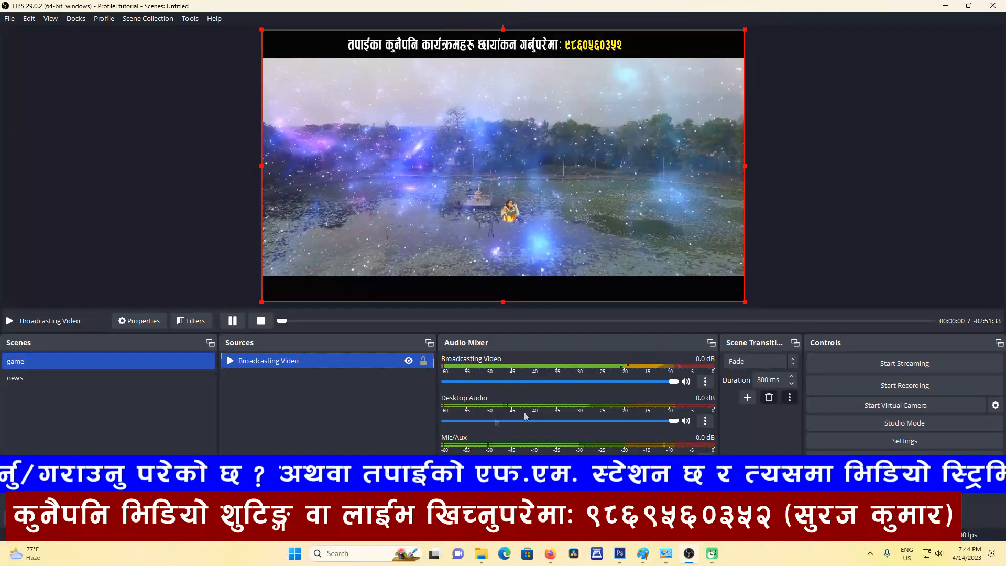
left_click(298, 413)
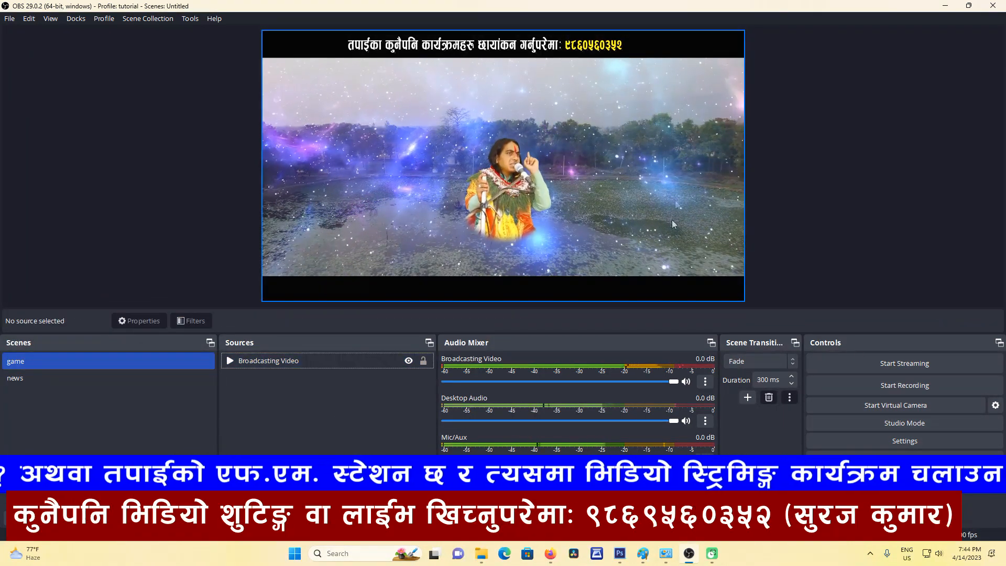
Turn on Studio Mode and create an image source named "logo" in the game scene
left_click(912, 424)
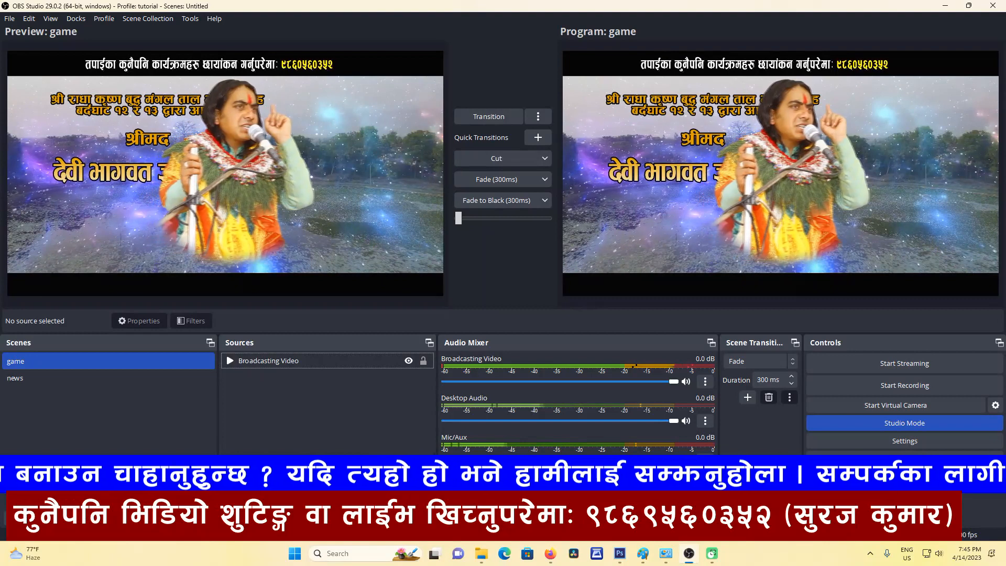
left_click(227, 518)
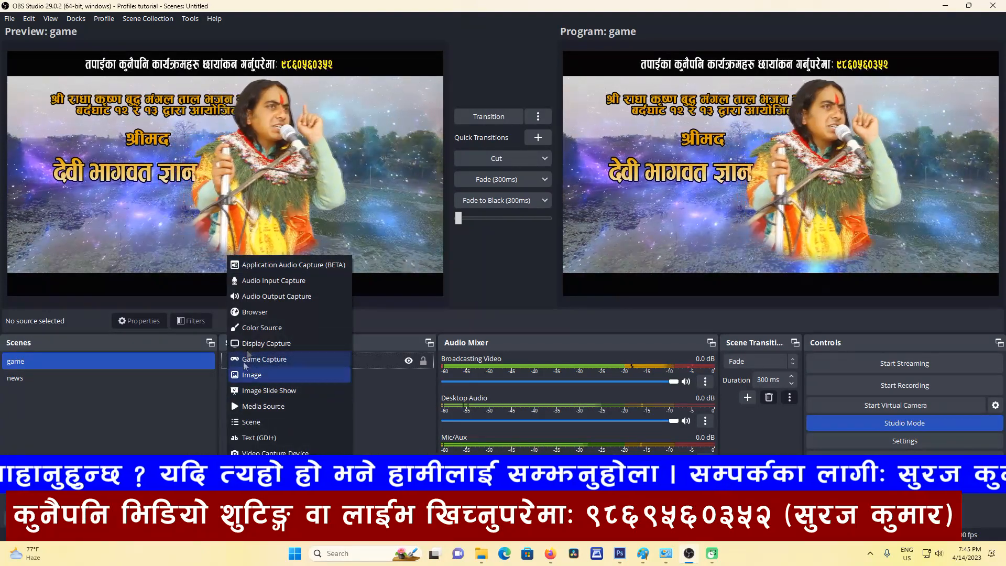
left_click(250, 373)
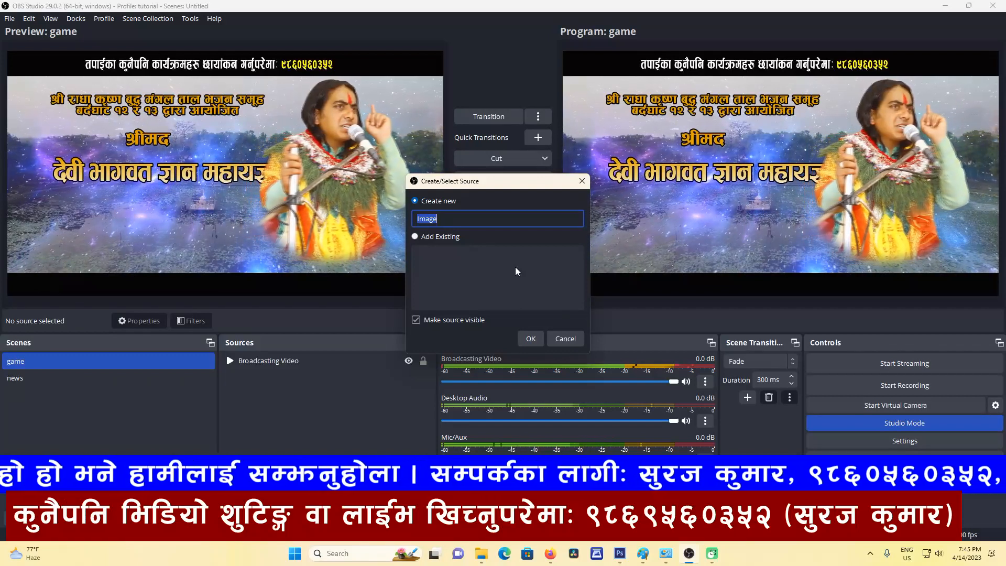
type("logo")
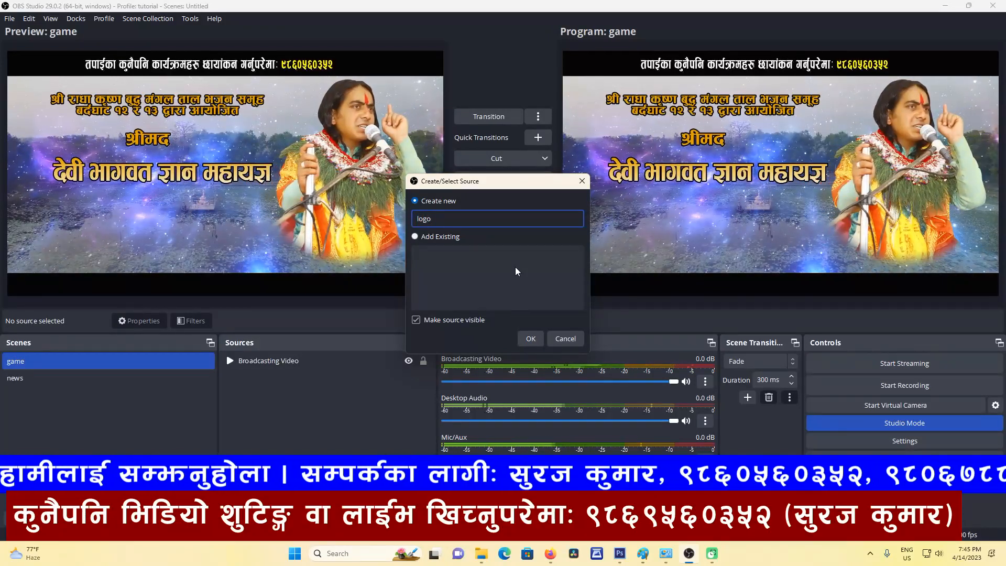
left_click(531, 338)
Load 53-colorful-butterfly-png-image.png from the Desktop as the logo source's image file
left_click_drag(497, 116, 358, 135)
left_click(537, 284)
scroll(206, 233, "up", 2)
scroll(206, 234, "down", 2)
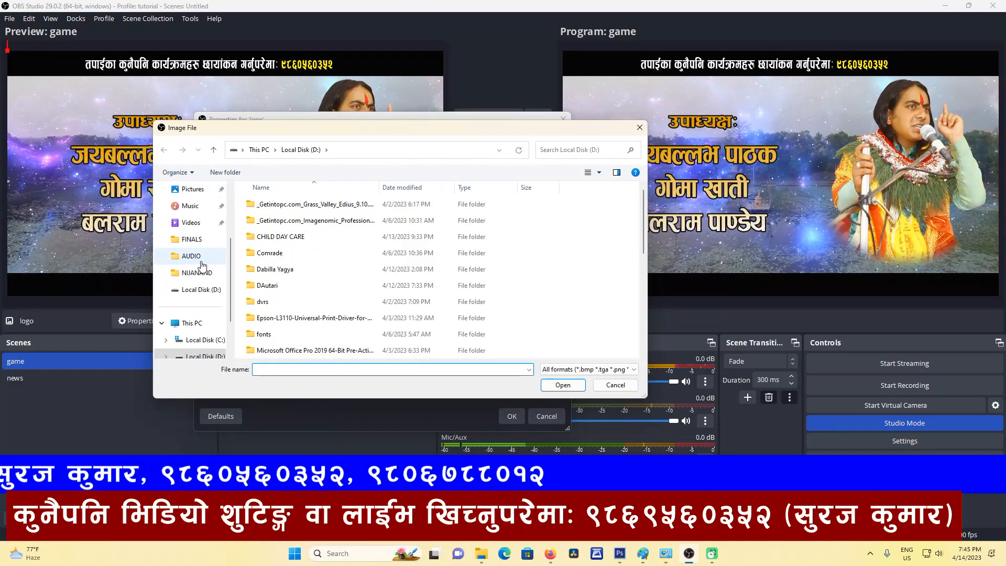
scroll(335, 276, "down", 5)
scroll(349, 277, "up", 3)
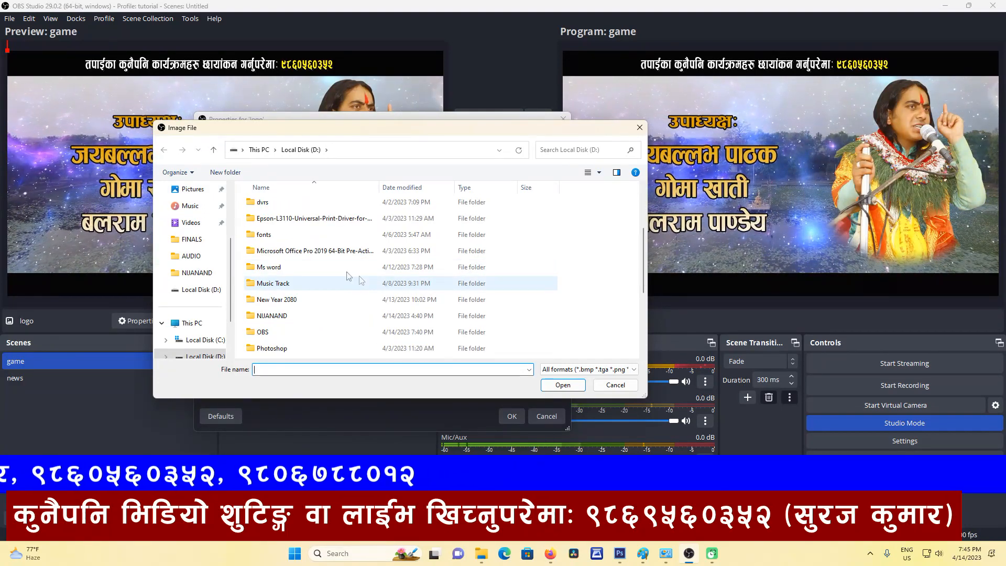
scroll(188, 251, "up", 2)
left_click(192, 207)
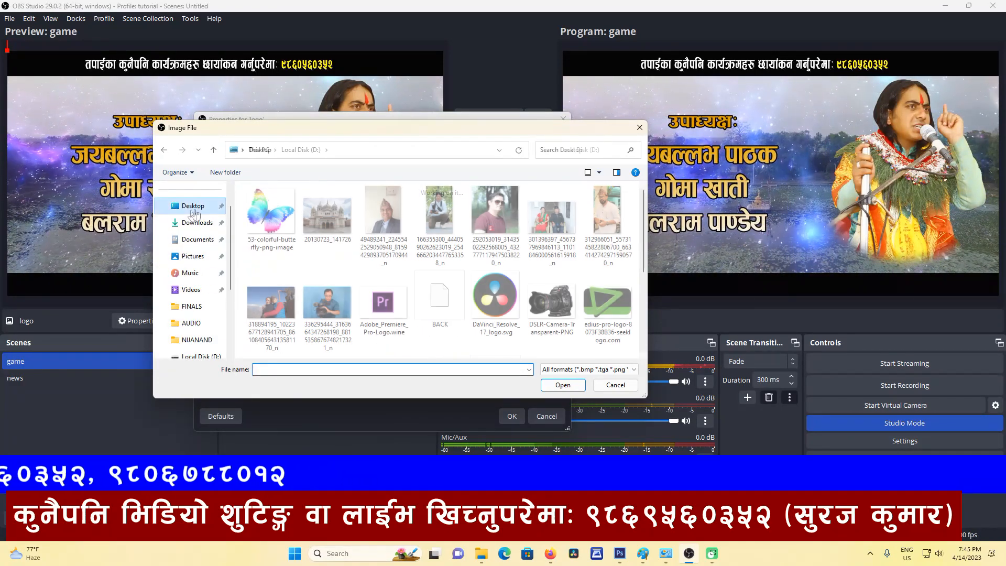
double_click(271, 212)
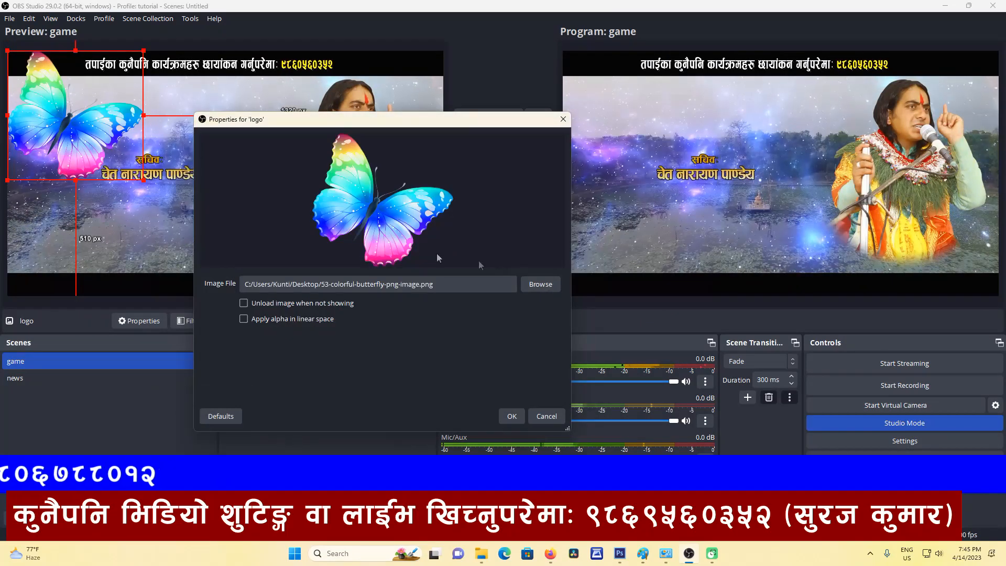
left_click(511, 415)
Shrink the butterfly logo into the preview canvas's upper-right corner, about 72 px from the top edge, and send it to Program with Cut
left_click_drag(91, 136, 344, 170)
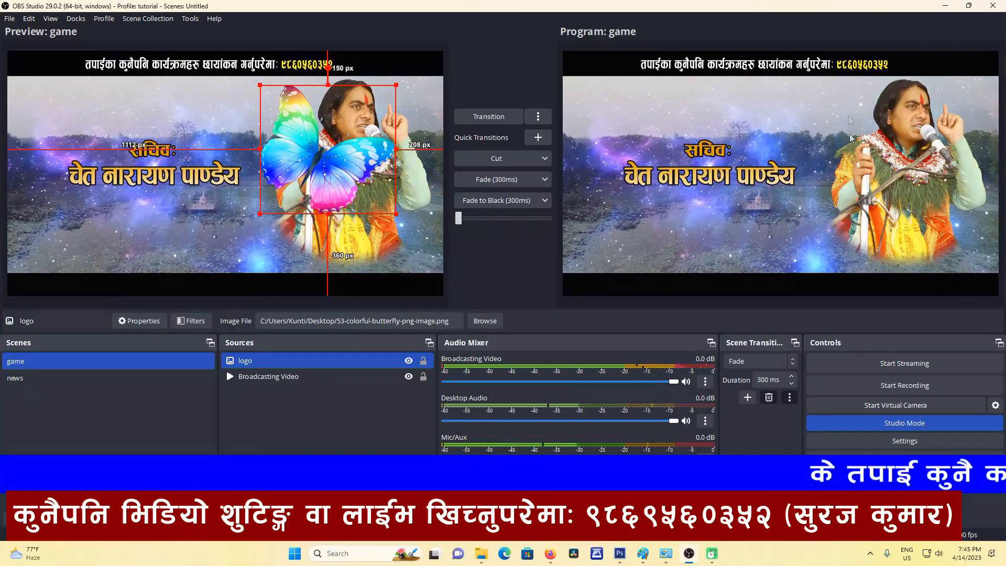
left_click_drag(335, 157, 321, 181)
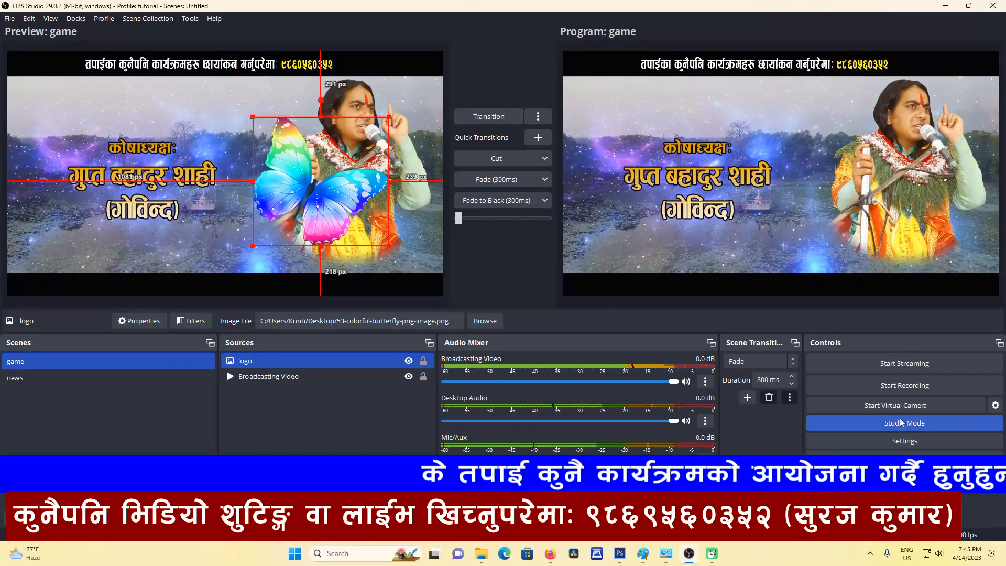
left_click_drag(390, 117, 414, 97)
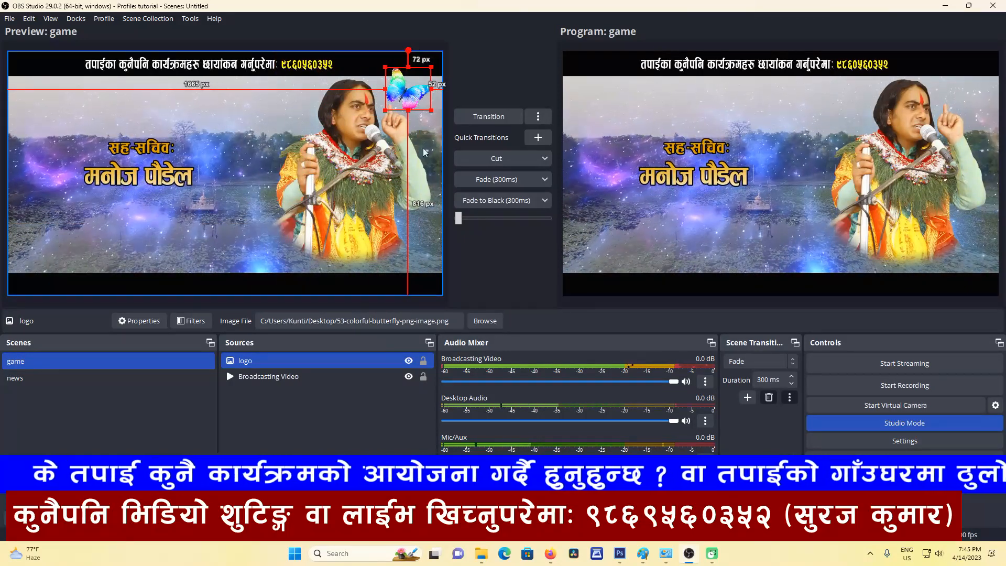
left_click(503, 159)
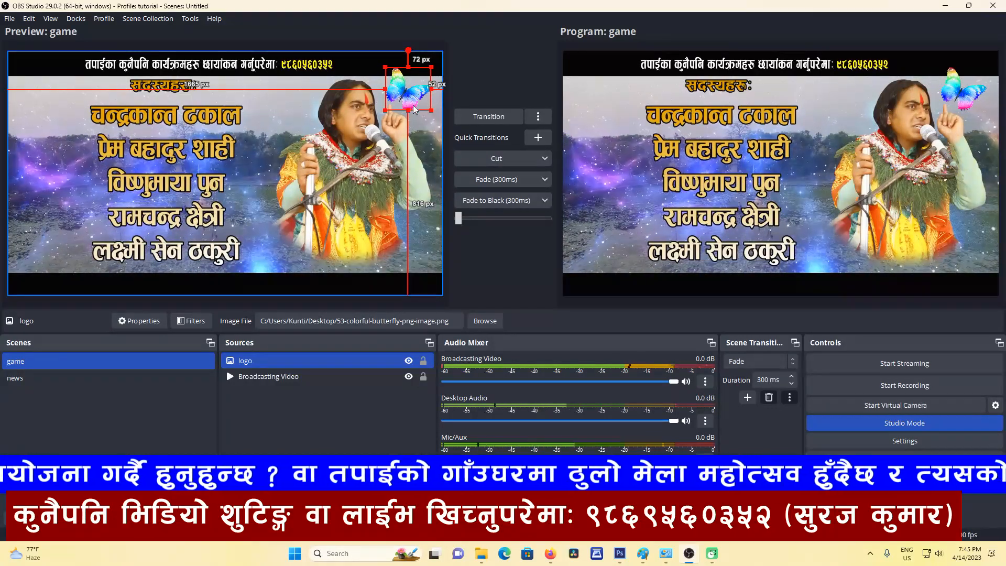
Move the logo to the preview canvas's lower-left area, about 96 px from the left edge, and take it to Program with a manual transition
left_click_drag(460, 222, 512, 224)
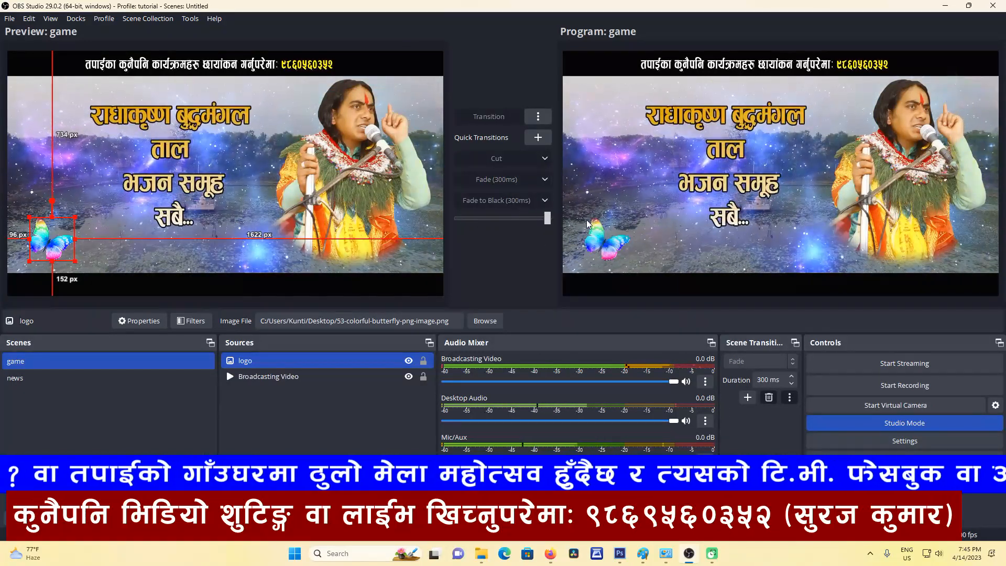
left_click_drag(587, 224, 587, 225)
Move the logo to the preview canvas's upper-left corner, about 77 px from the left edge, and transition it to Program
left_click_drag(36, 126, 42, 95)
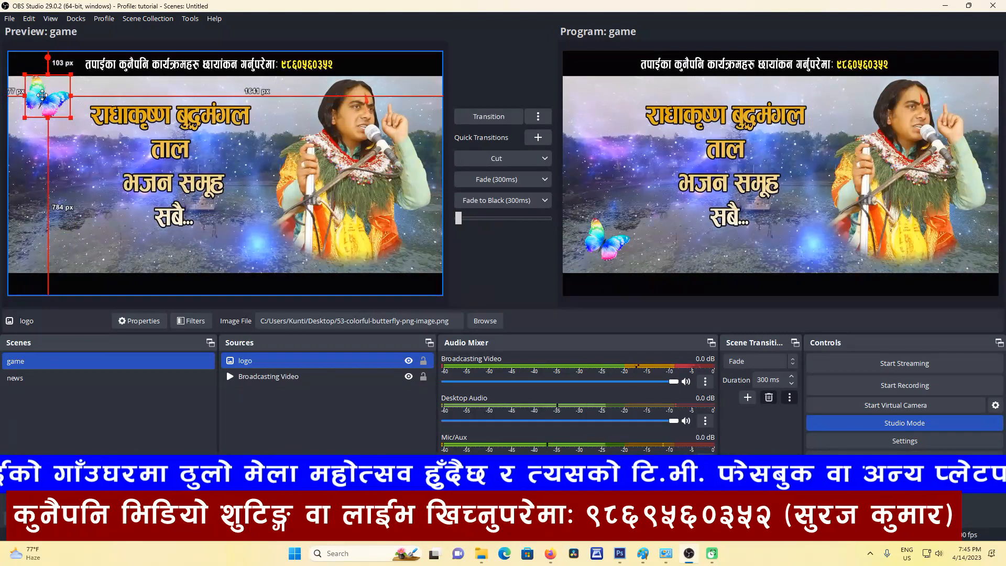
left_click(538, 116)
left_click(498, 117)
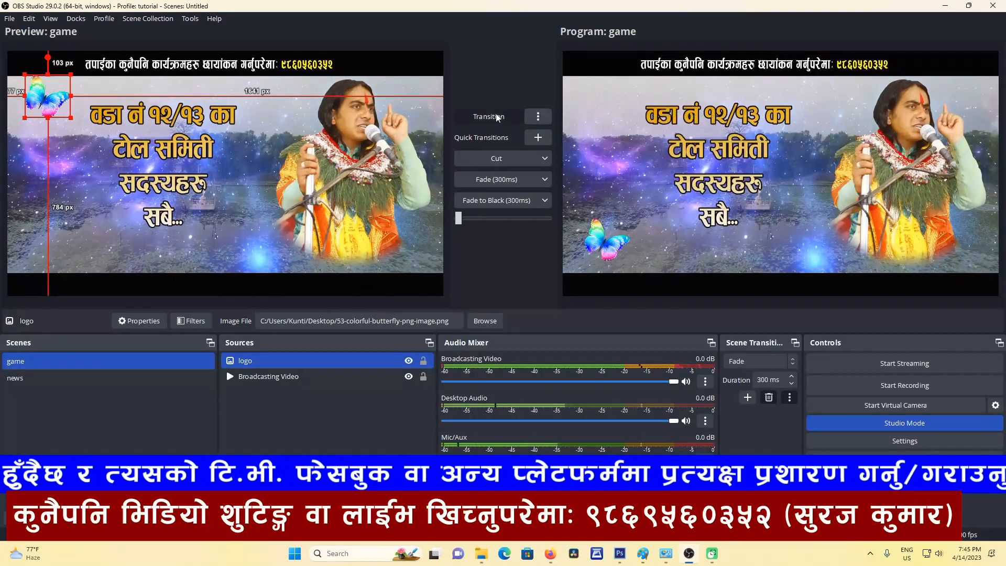
Change the Cut quick transition to Fade (300 ms) and run it
left_click(543, 158)
left_click(479, 228)
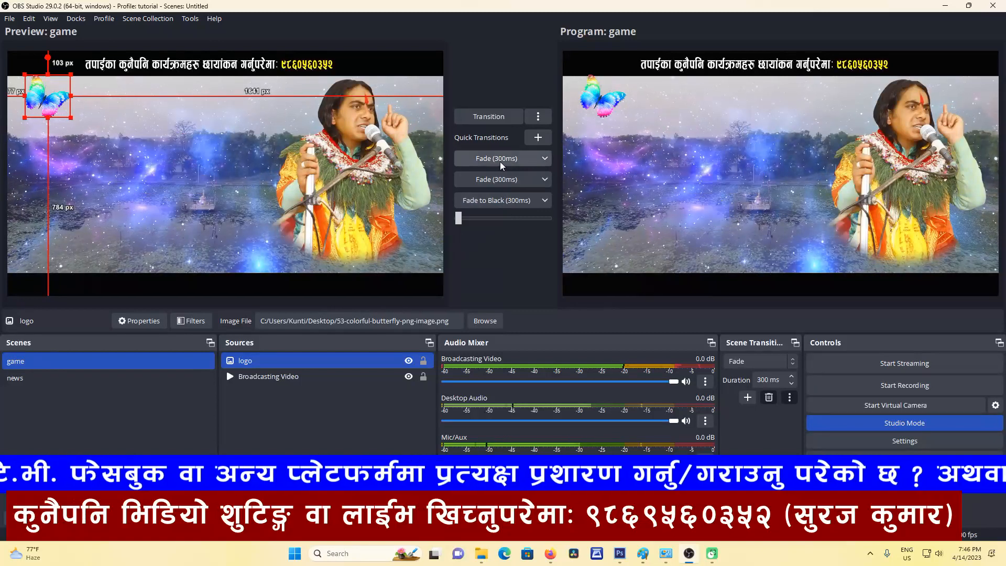
left_click(513, 162)
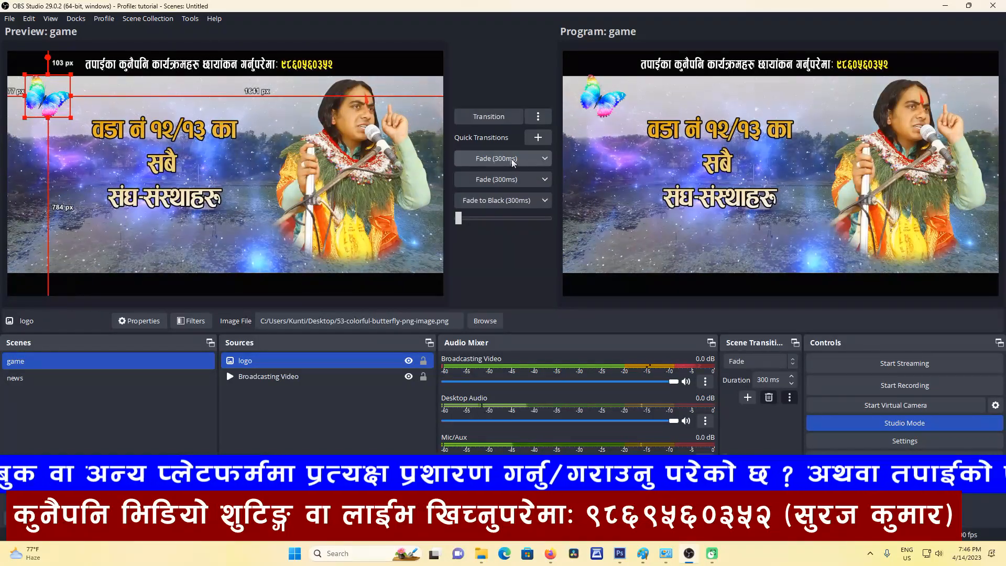
Move the logo to the preview canvas's lower-right area, about 180 px from the right edge, and transition it to Program
left_click(498, 123)
left_click_drag(69, 112, 396, 217)
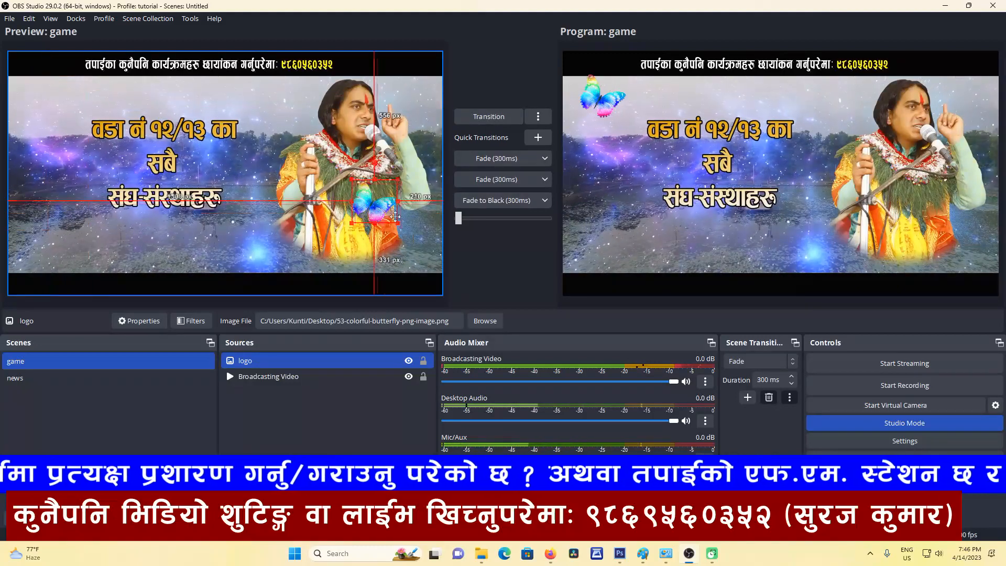
left_click(489, 117)
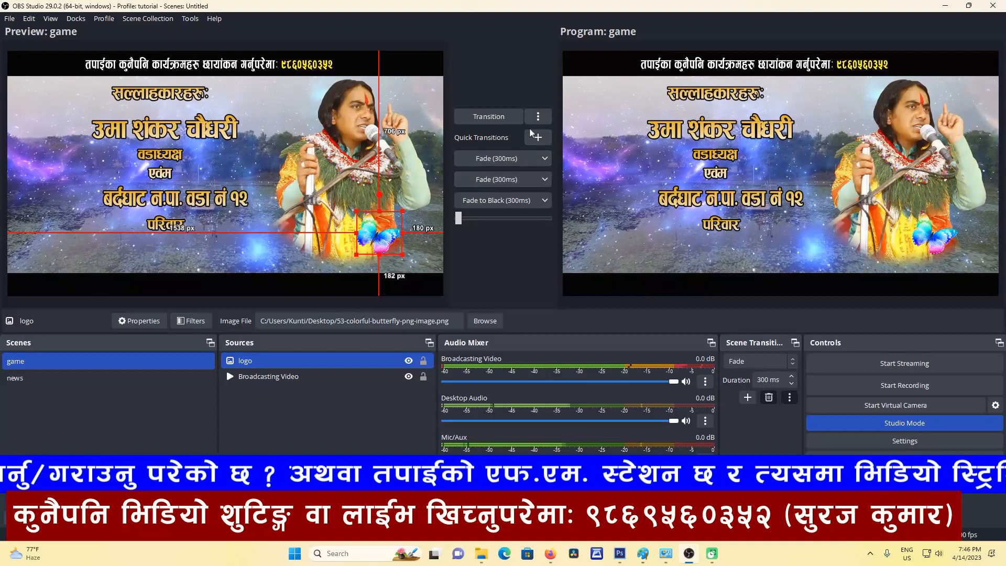
Add another Fade quick transition of 300 ms and run the main transition to Program
left_click(543, 164)
left_click(501, 181)
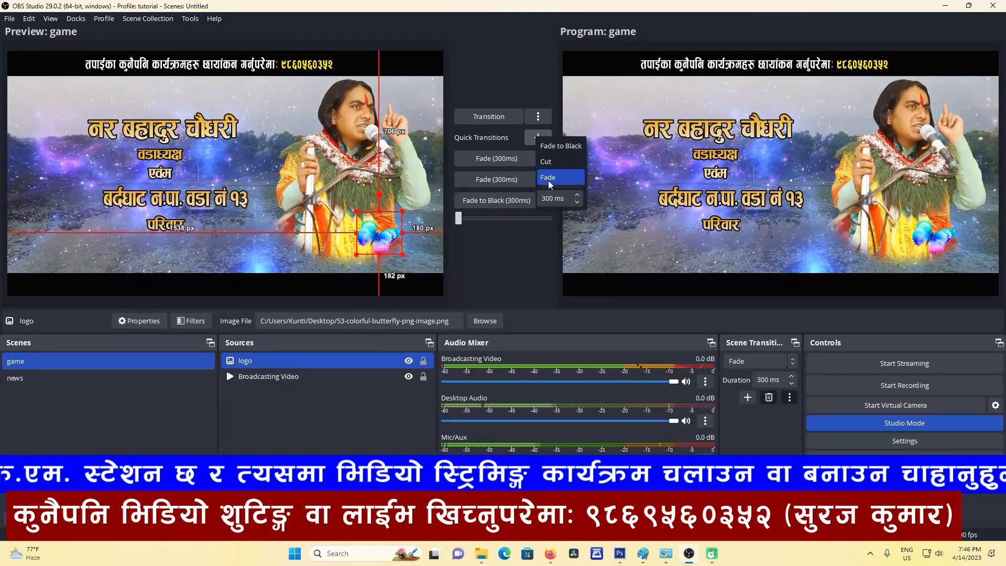
left_click(549, 179)
left_click(489, 106)
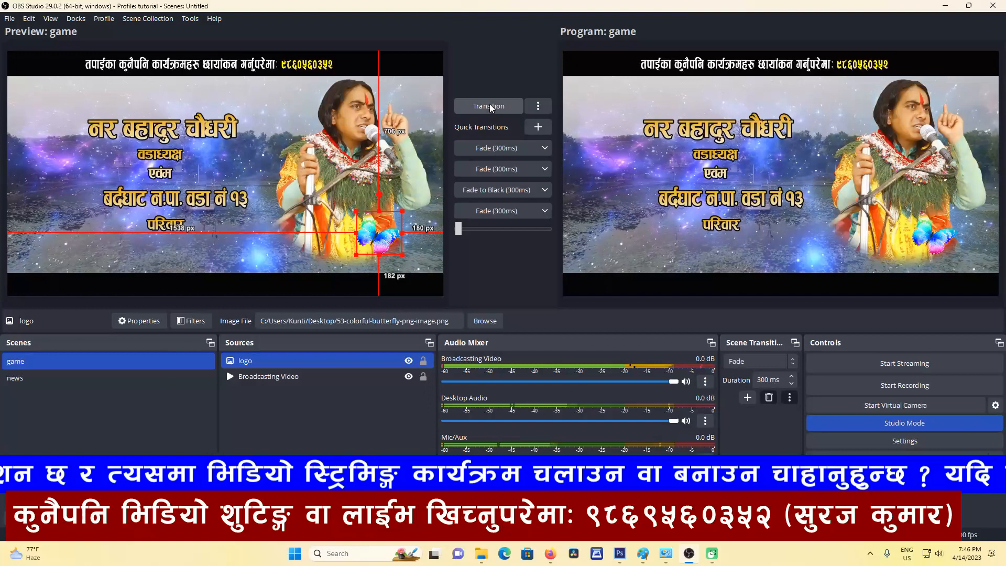
Add a Cut quick transition and send the logo, moved to about 110 px from the preview's left edge, to Program
left_click(499, 111)
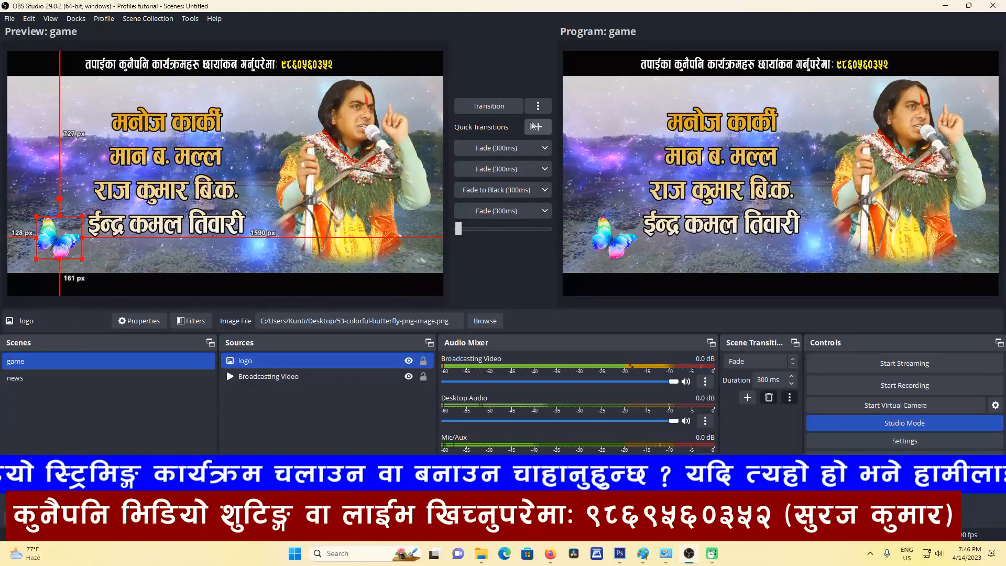
left_click(547, 152)
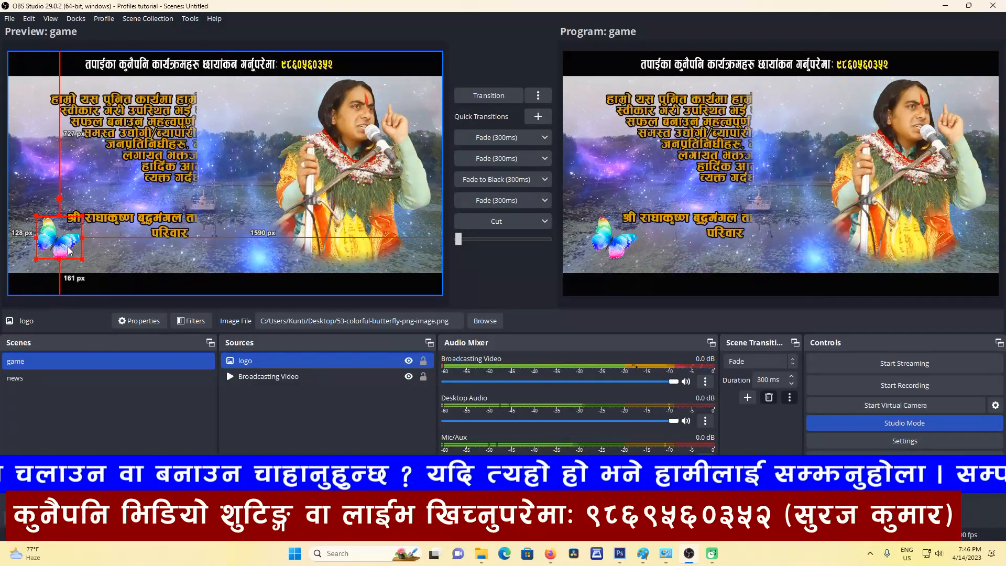
left_click(491, 97)
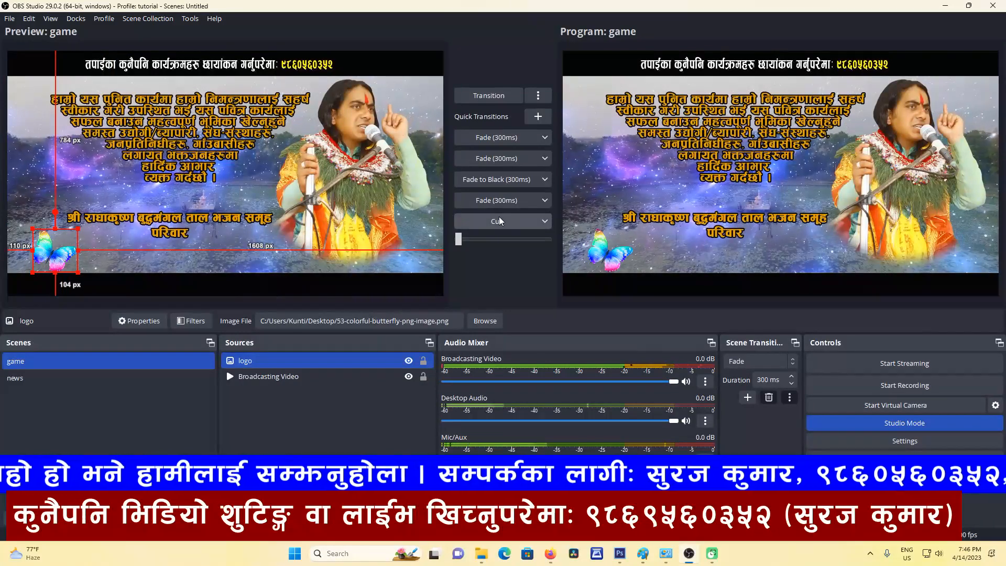
Move the logo to the preview canvas's lower-right area, about 142 px from the right edge, and run the Cut quick transition
left_click_drag(55, 251, 230, 248)
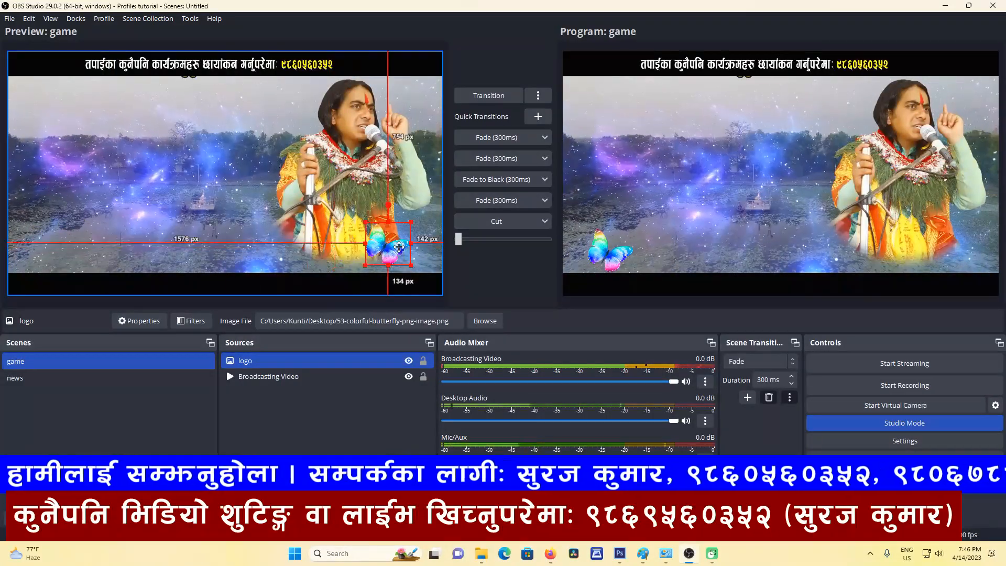
left_click_drag(399, 247, 401, 246)
left_click(505, 221)
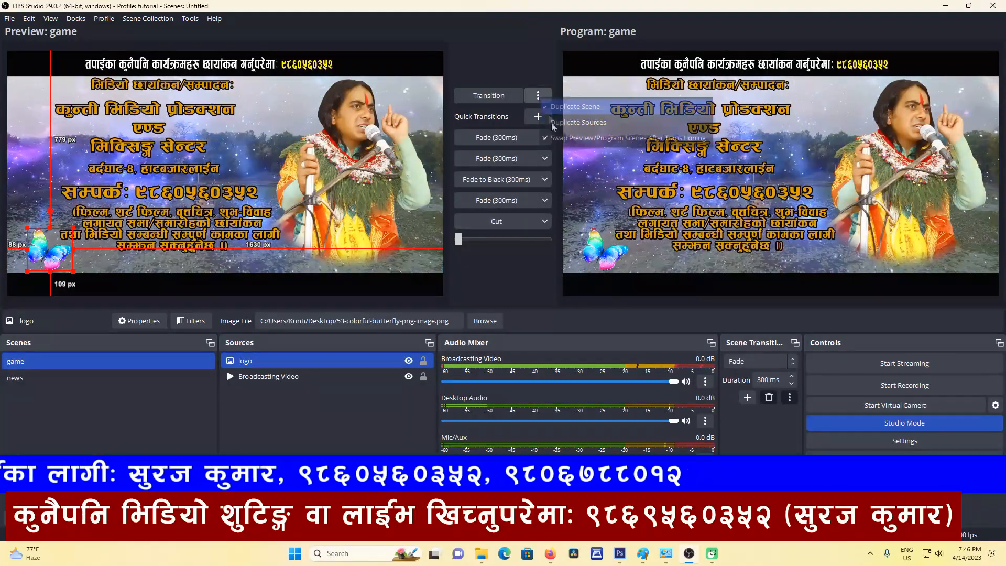
Add a Fade quick transition of 300 ms and transition the logo, moved to about 218 px from the preview's right edge, to Program
left_click(536, 116)
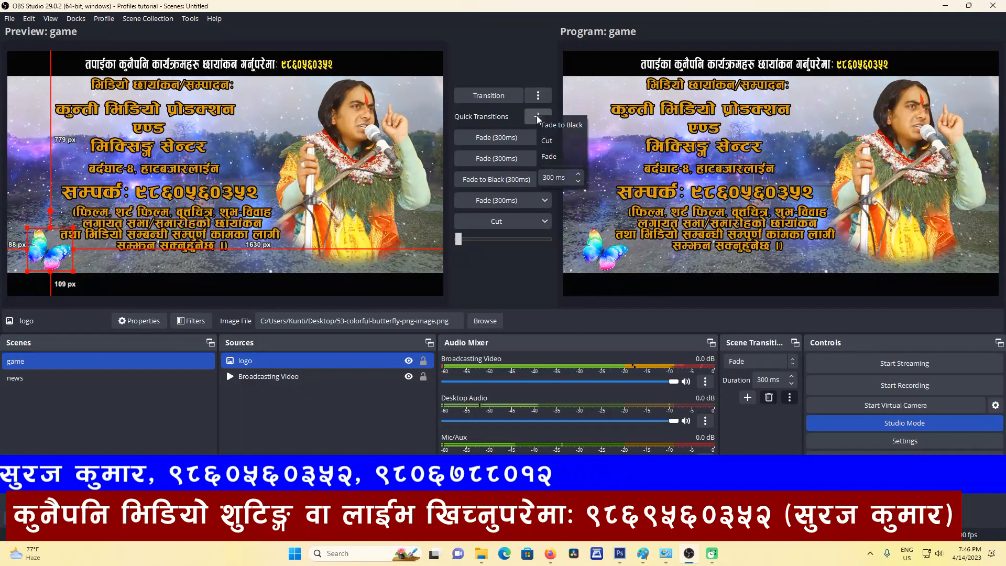
left_click(549, 157)
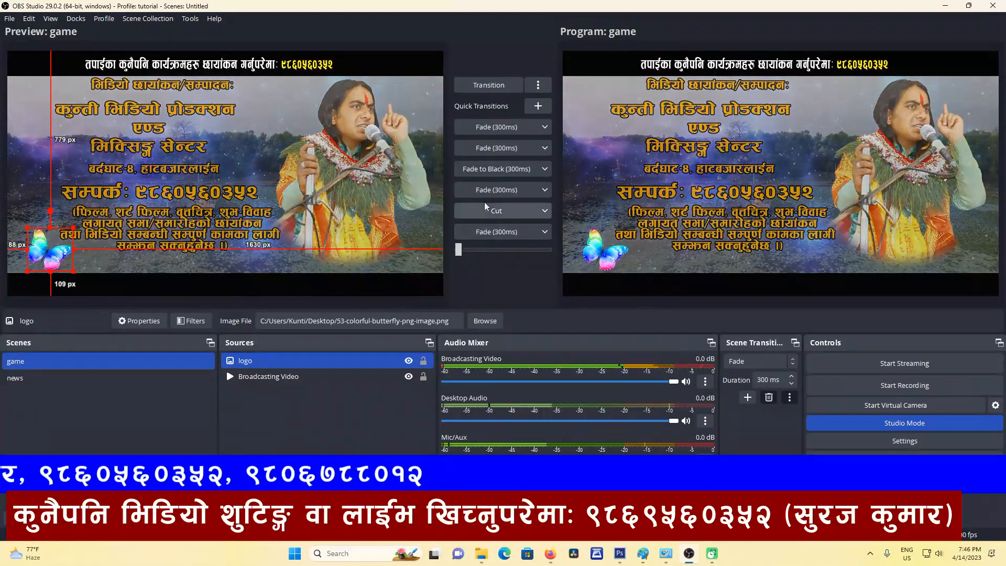
left_click(488, 85)
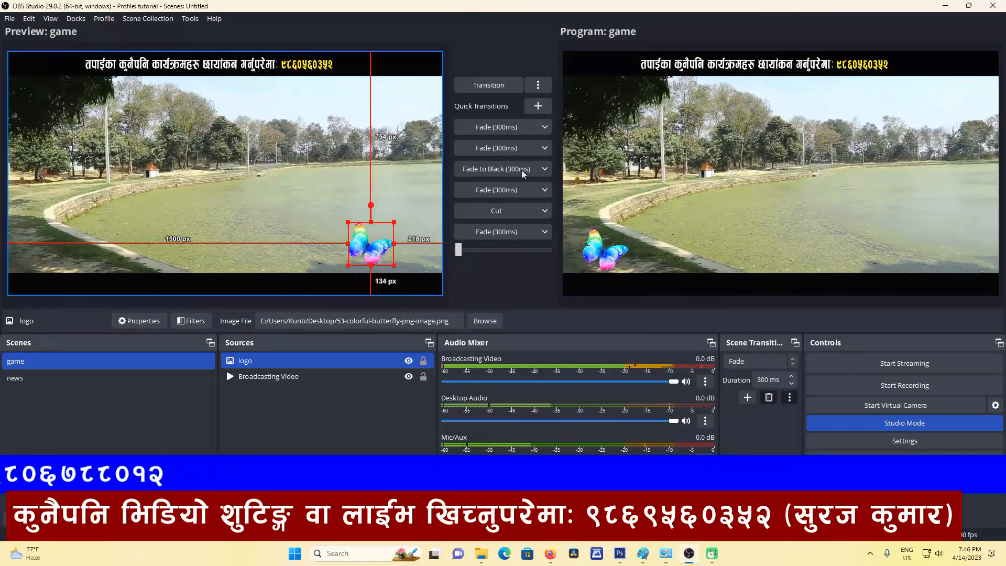
left_click(499, 85)
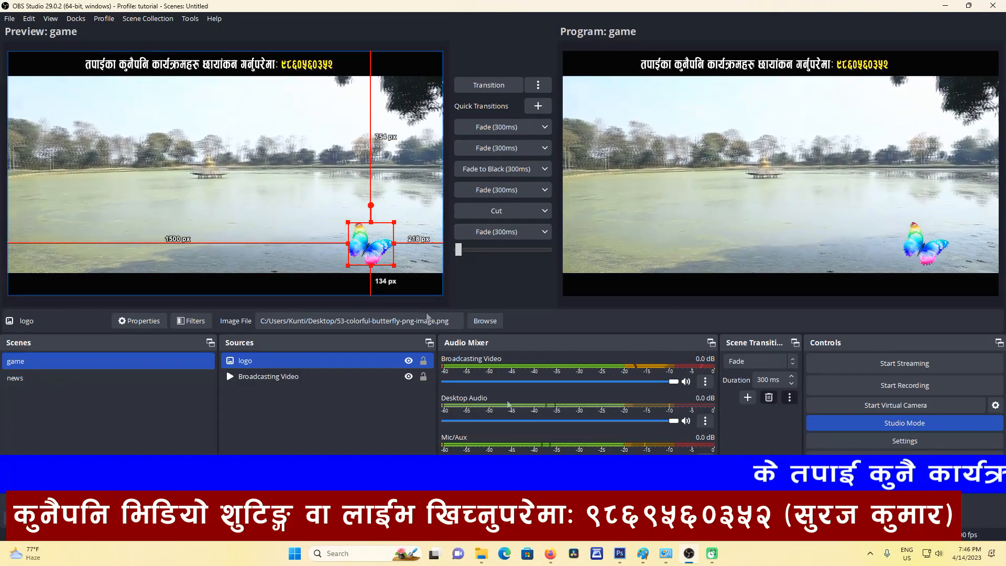
Move the logo to the preview canvas's upper-right corner, about 83 px from the top edge, and transition it to Program
left_click(341, 409)
left_click(338, 361)
left_click_drag(379, 246, 417, 93)
left_click(508, 88)
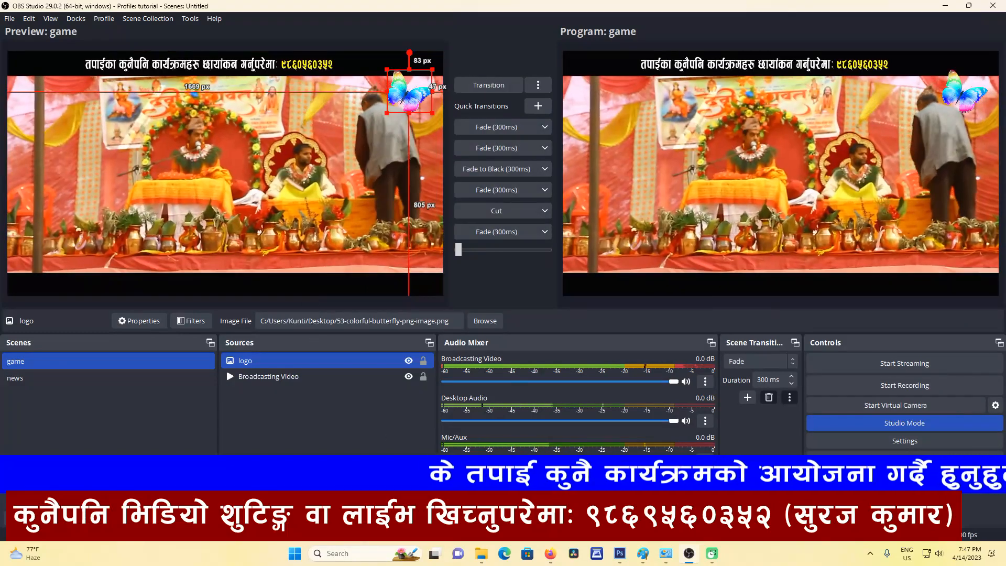
Create a new Text (GDI+) source named "scrolling" in the game scene
left_click(362, 393)
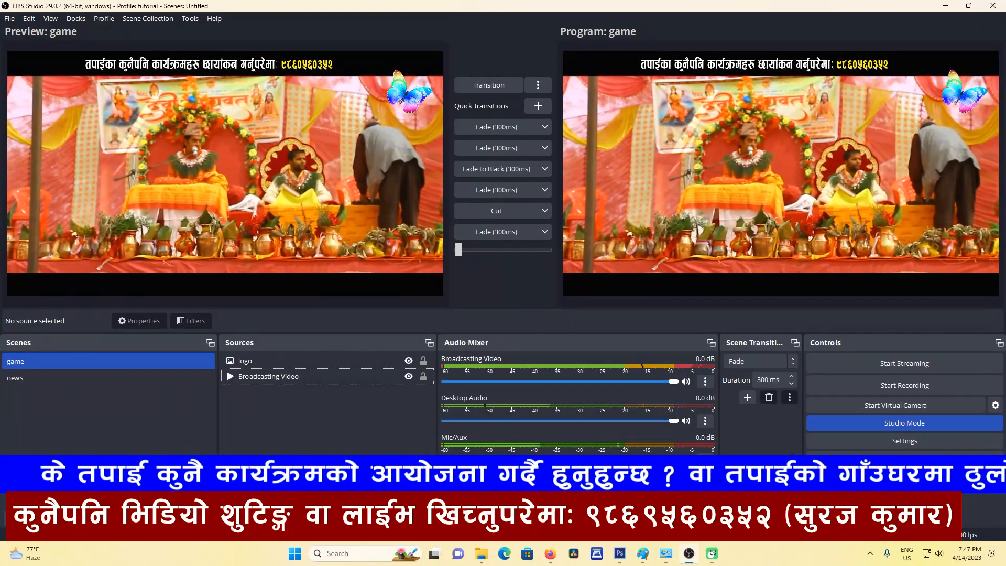
left_click(231, 518)
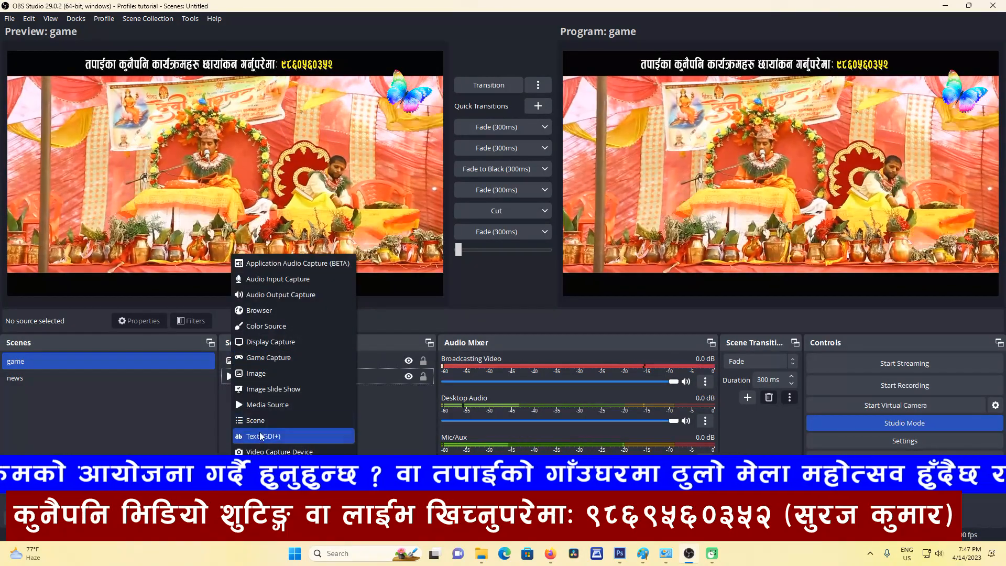
left_click(257, 437)
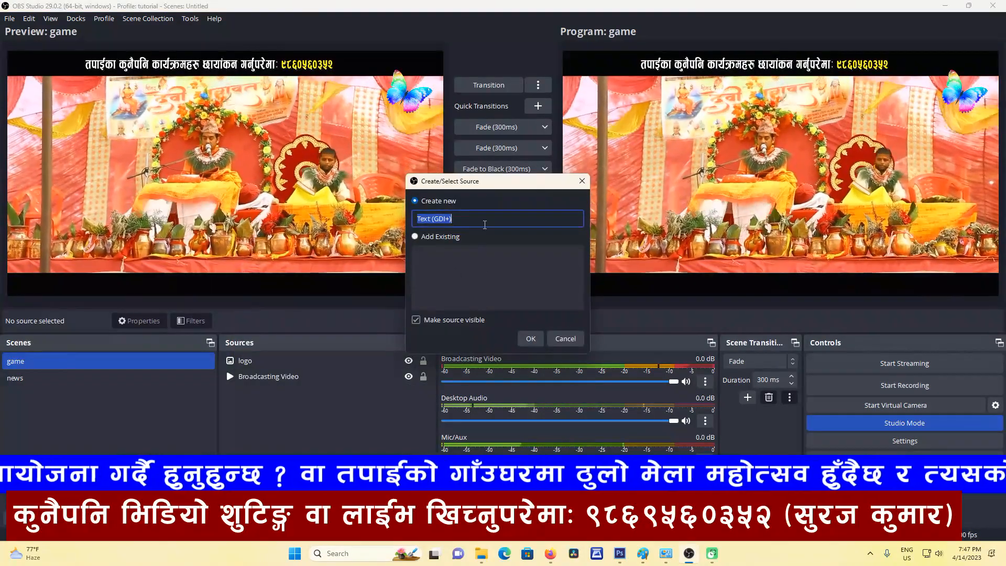
type("s")
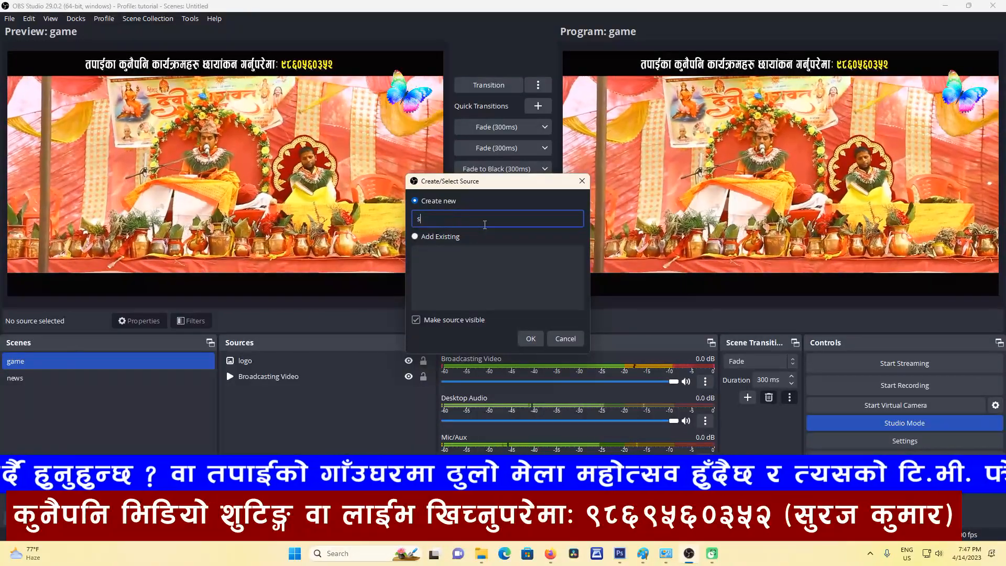
type("crolling")
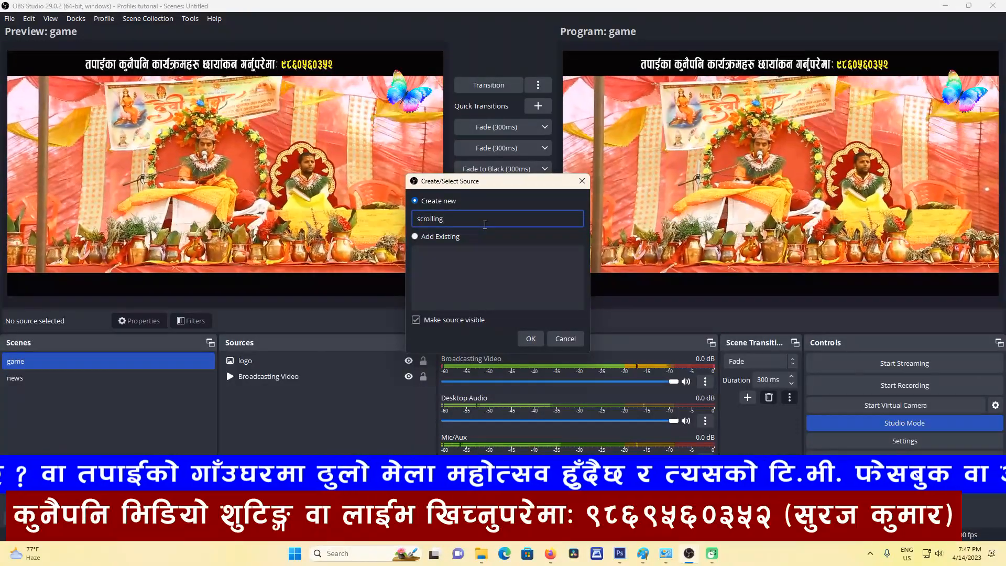
left_click(530, 338)
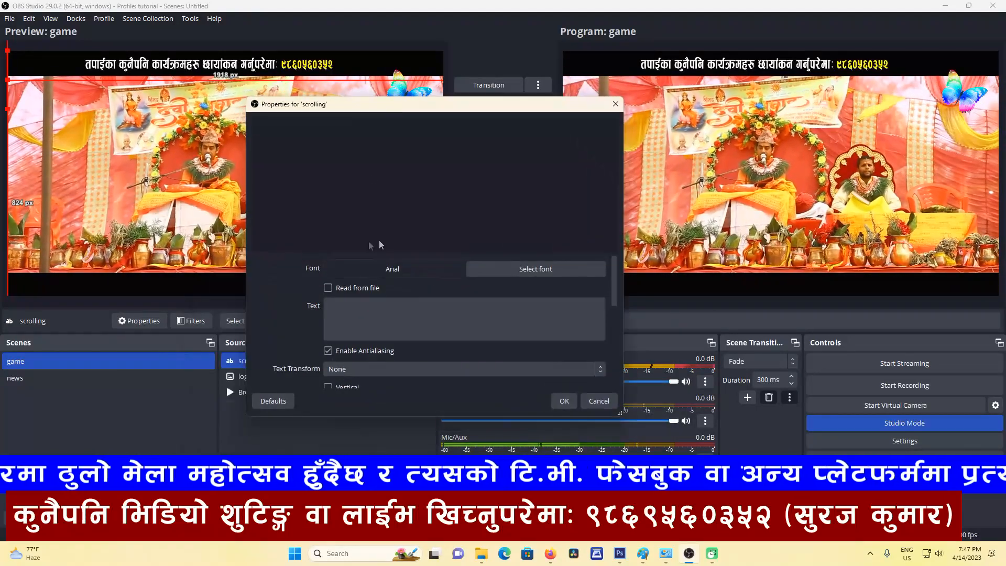
Set the scrolling source's text to "Hello all of you, happy new year 2080, we are going to start our first live."
left_click(356, 313)
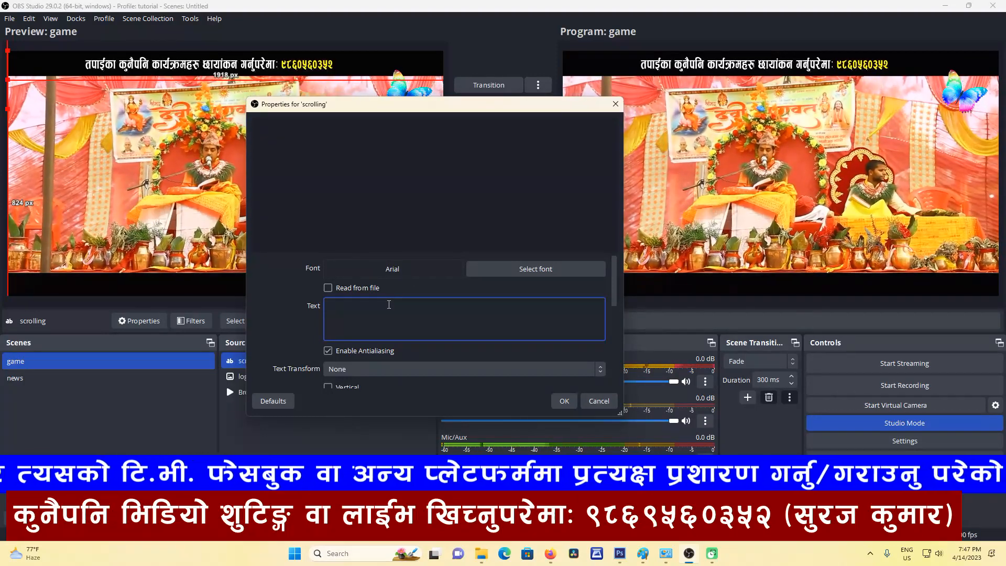
type("Heloo")
key("BackSpace")
key("BackSpace")
type("lo all")
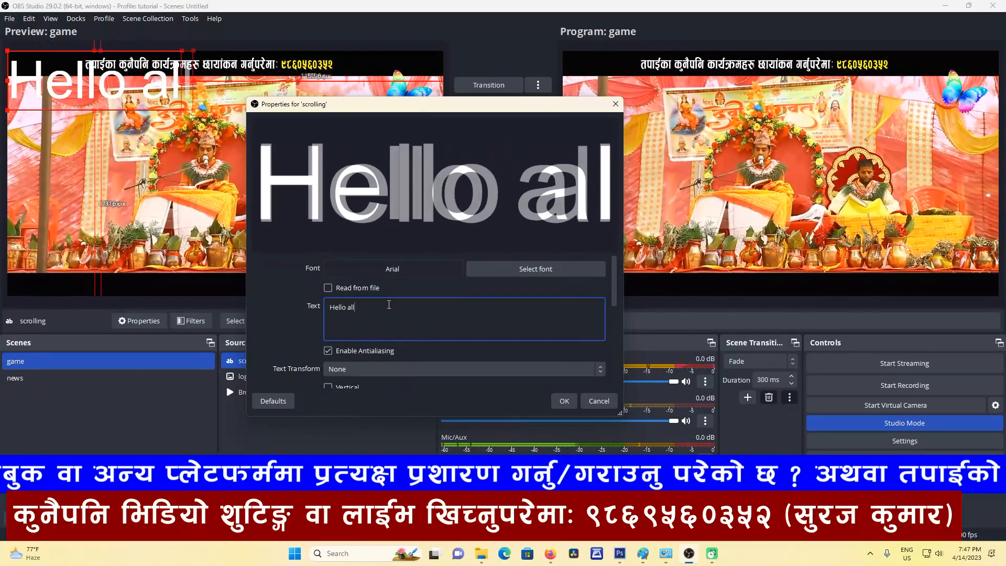
type(" of you, ")
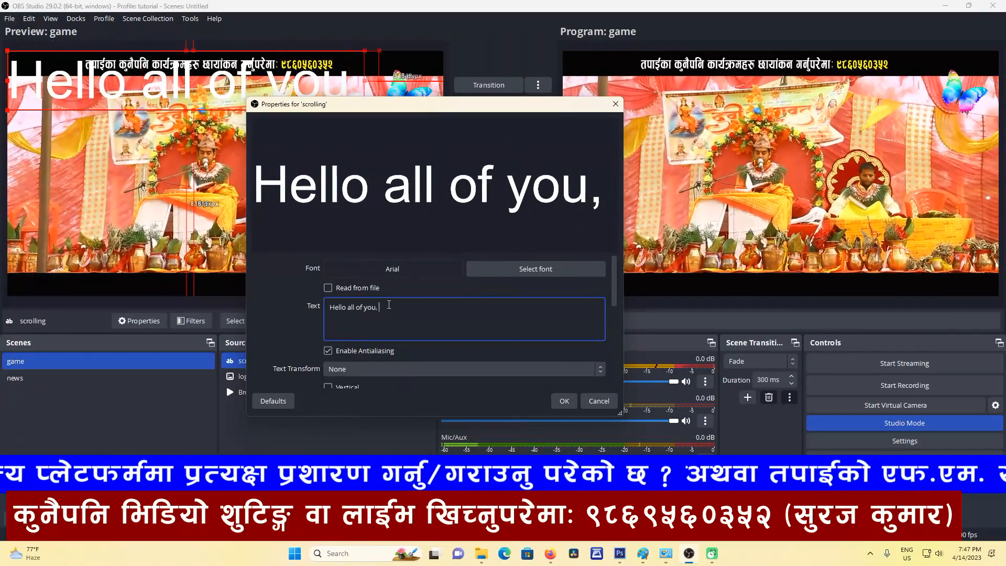
type("happy new yera")
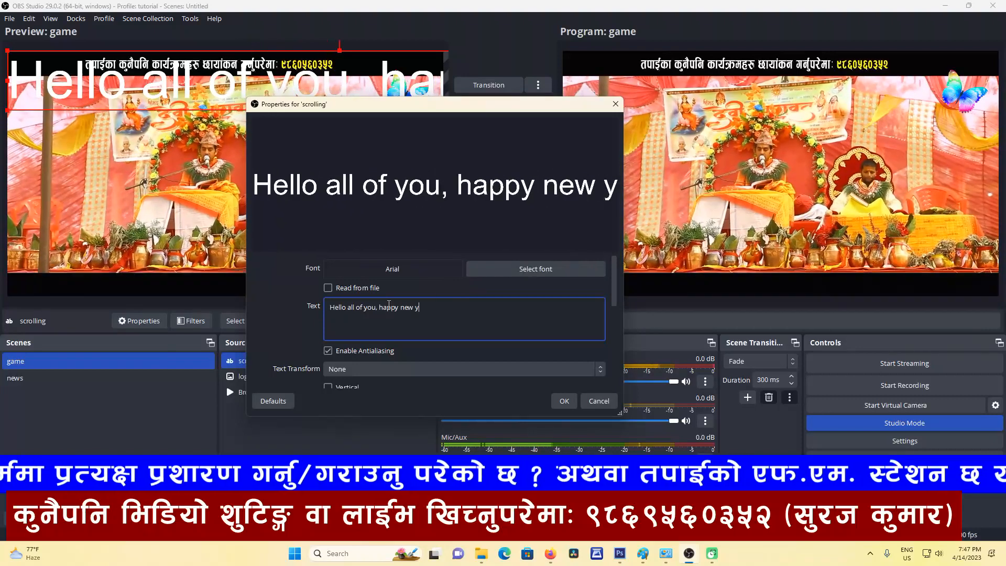
key("BackSpace")
key("BackSpace")
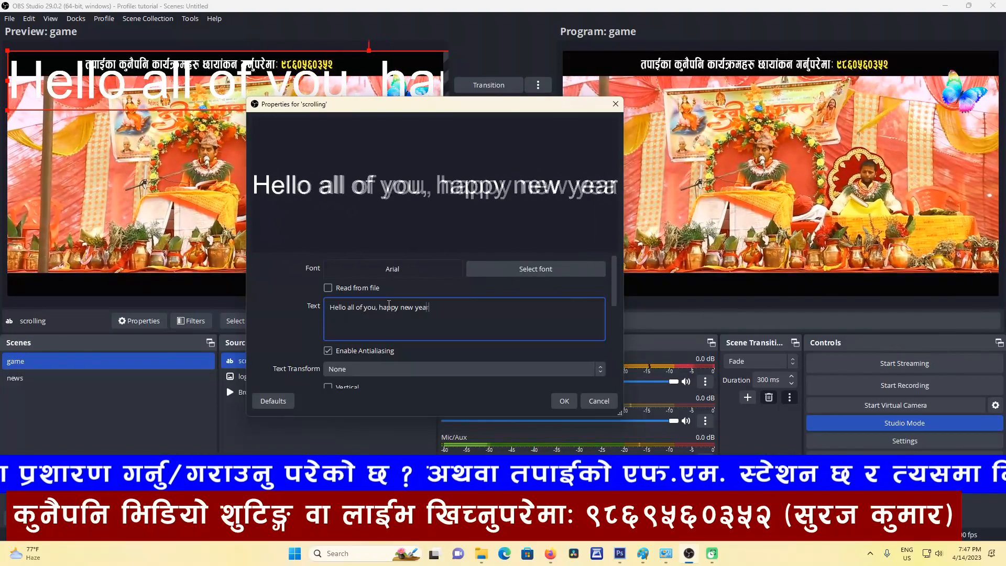
type("ar  2080")
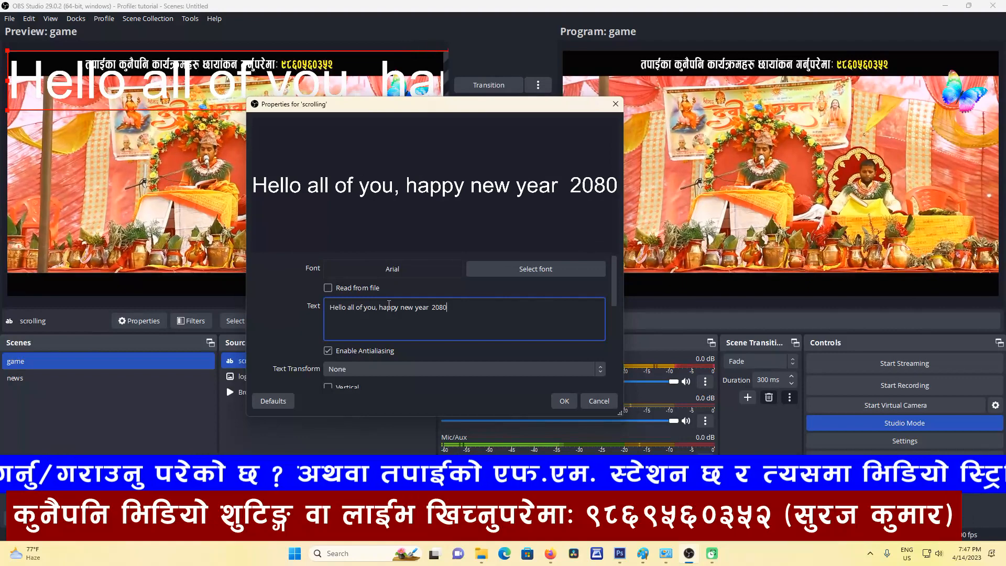
type(", ")
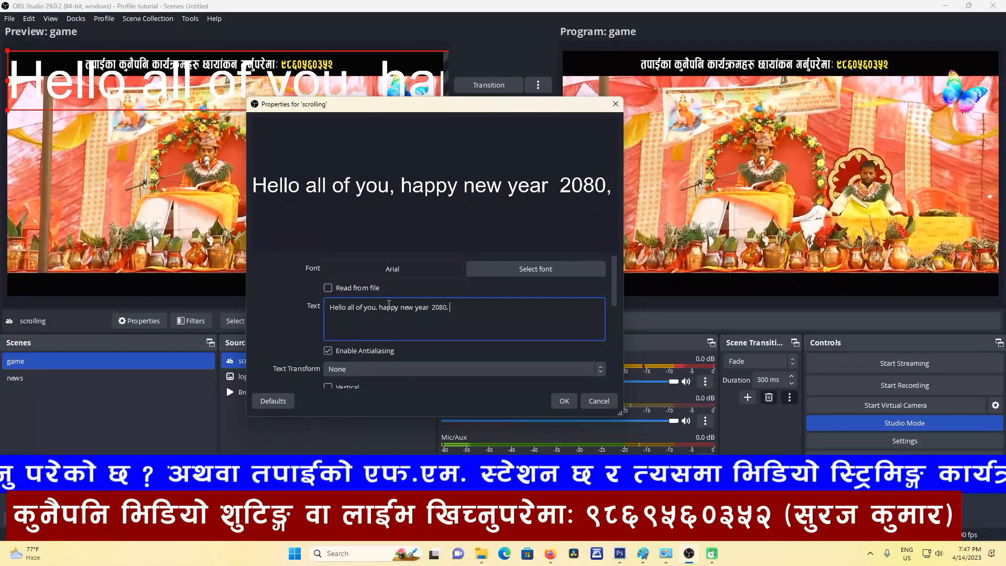
type("we are ")
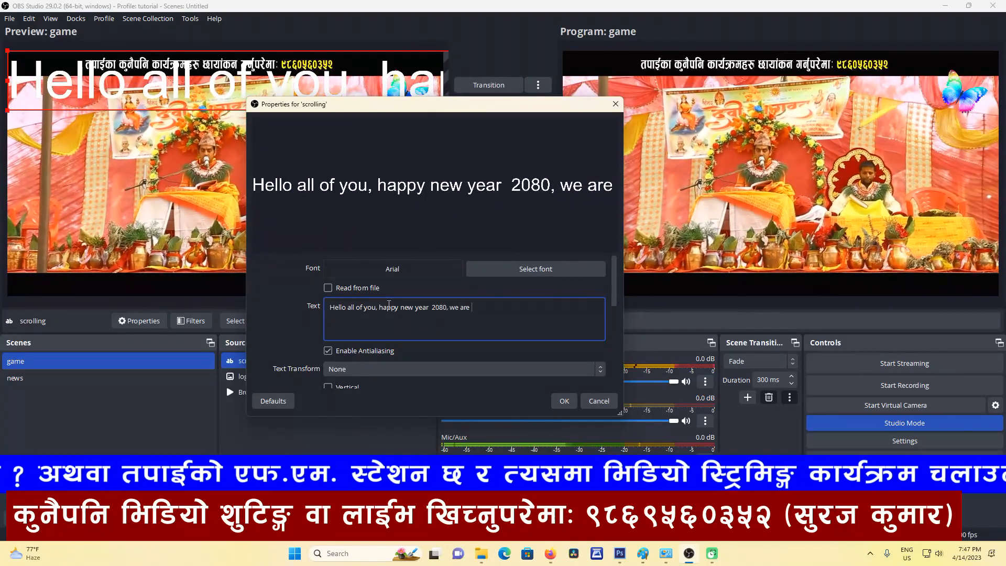
type("going to ")
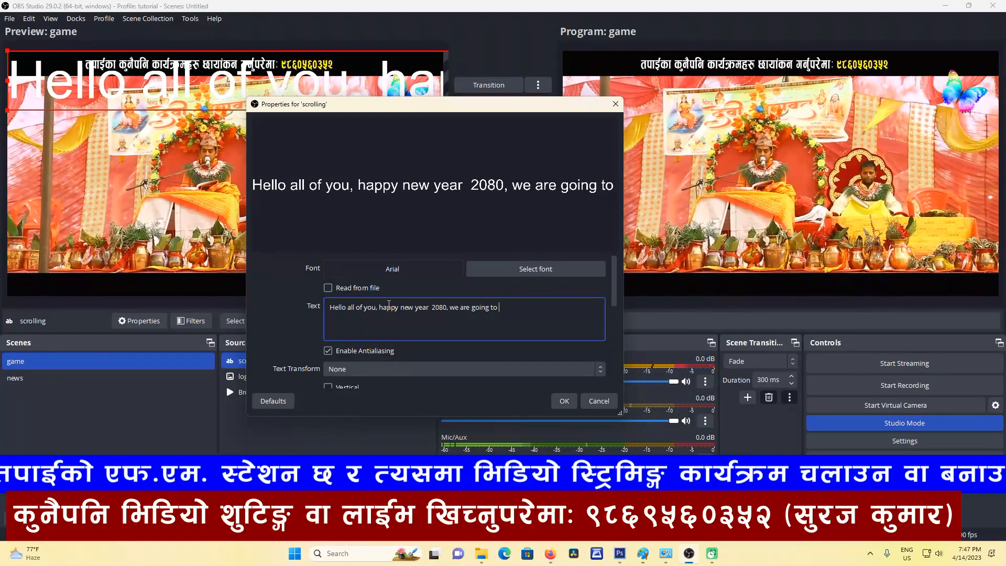
type("star")
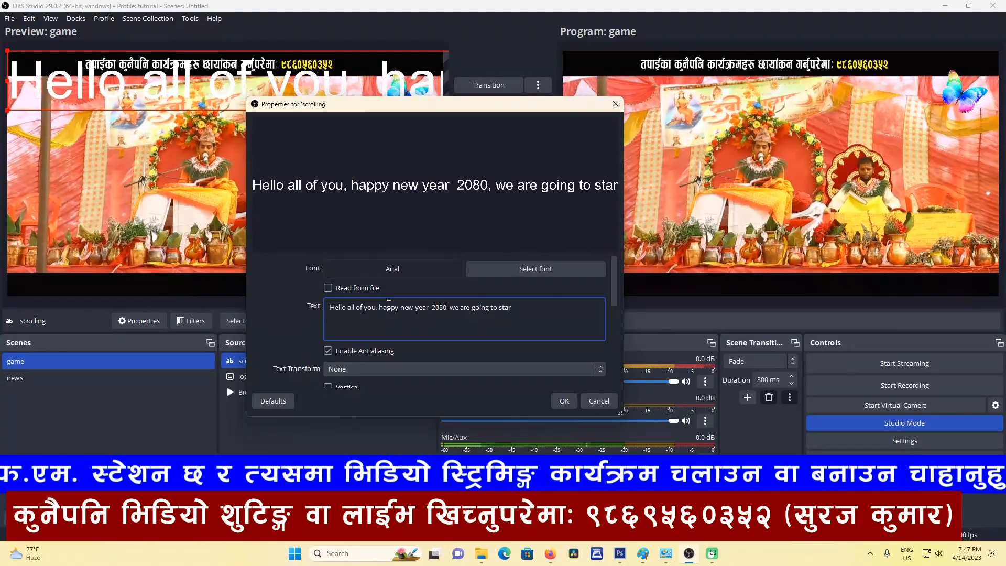
type("t our")
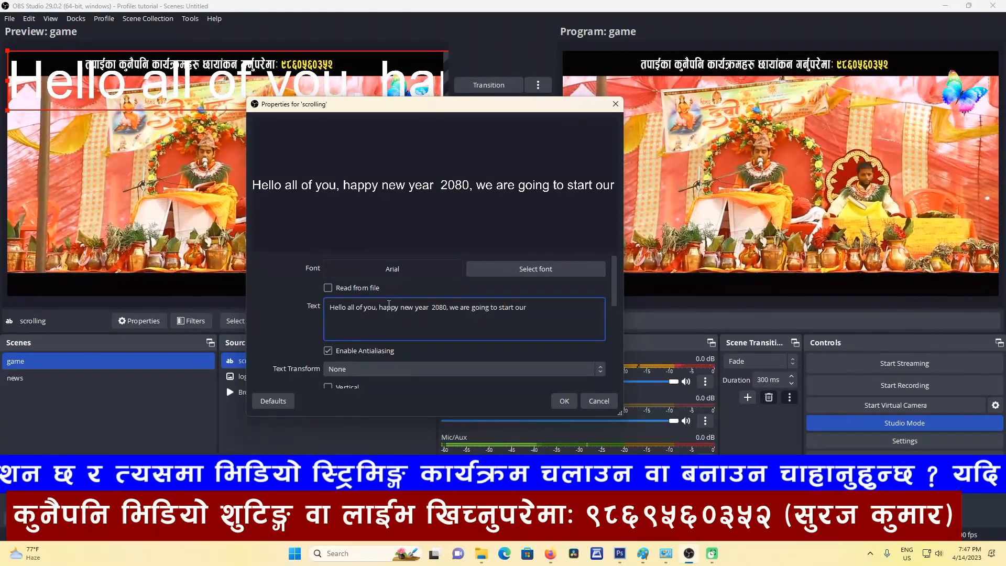
type(" first live.")
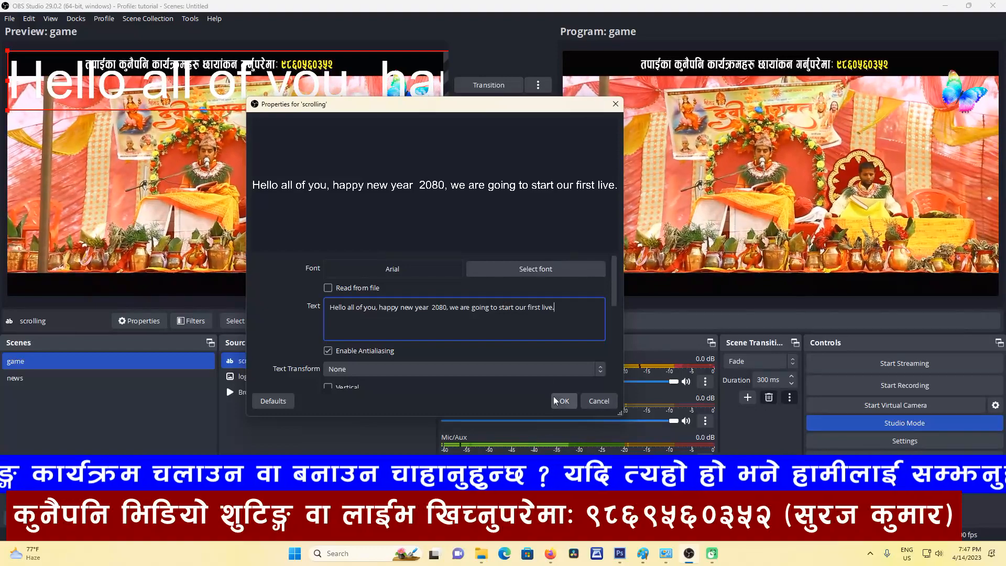
left_click(560, 401)
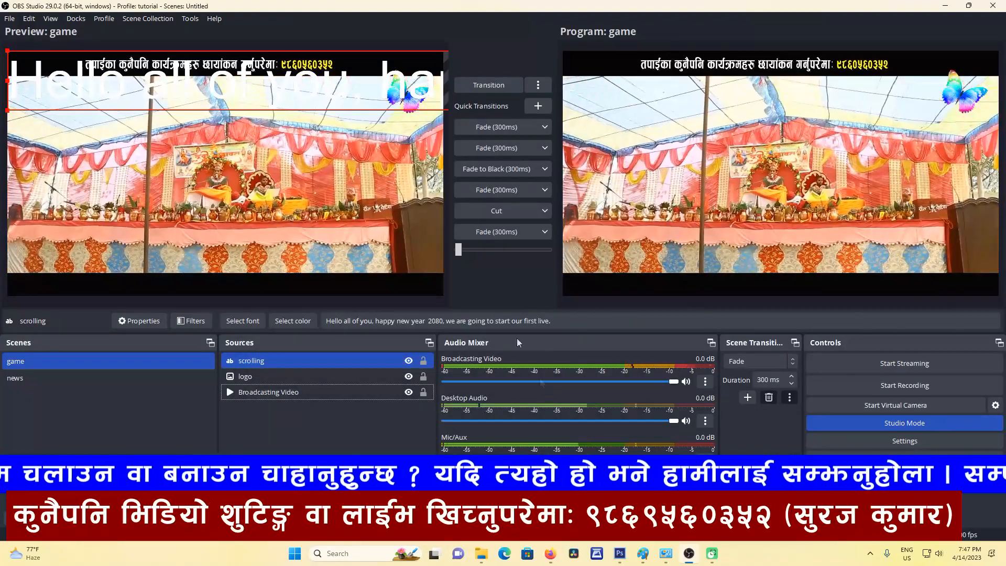
Shrink the text to one line and place it along the preview's bottom, about 125 px from the left and 43 px from the bottom
left_click_drag(231, 89, 221, 263)
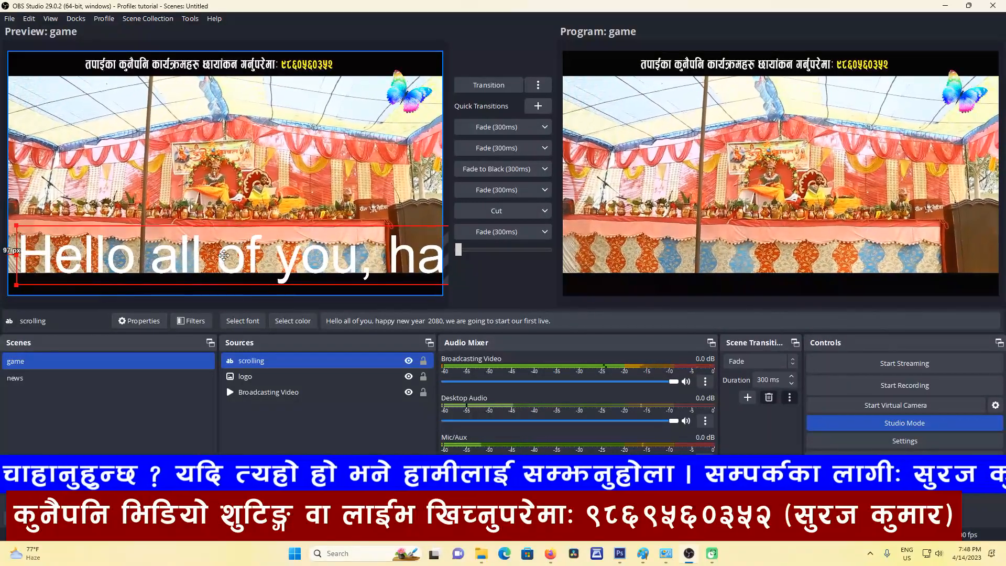
left_click_drag(17, 227, 331, 239)
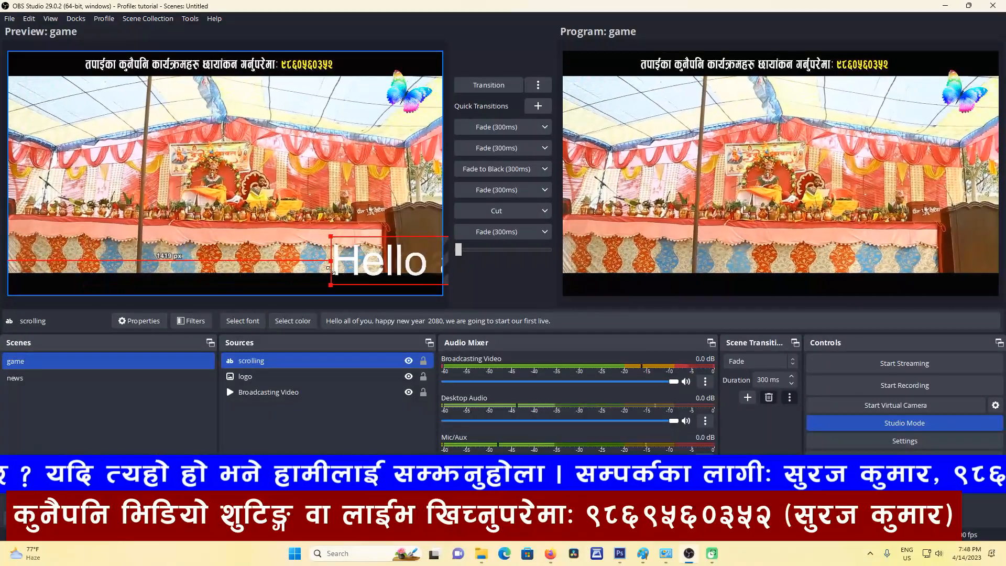
left_click_drag(379, 264, 93, 261)
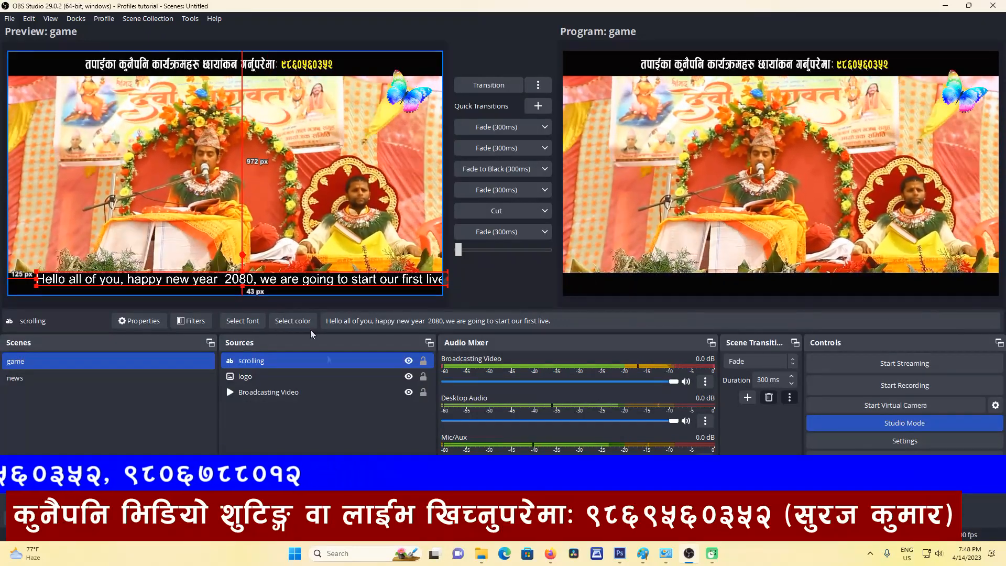
Change the scrolling text's font to Candara Regular and apply the source properties
double_click(261, 362)
left_click(483, 324)
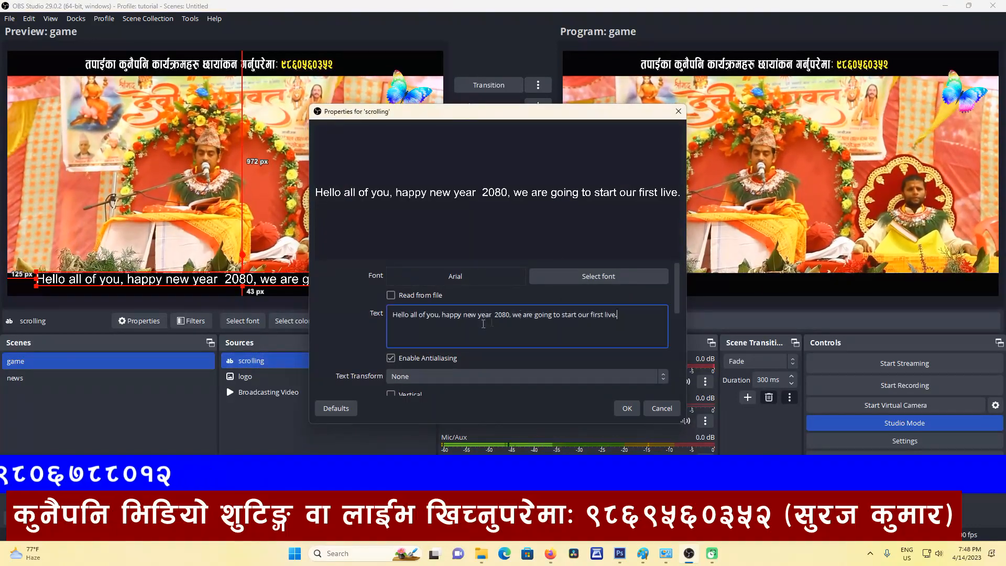
key("ctrl+a")
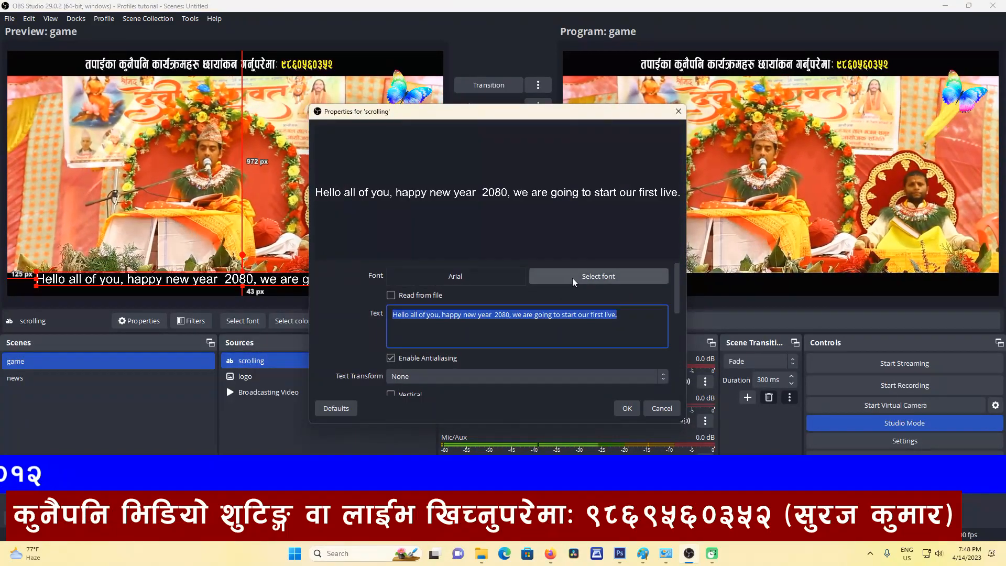
left_click(574, 283)
left_click(401, 218)
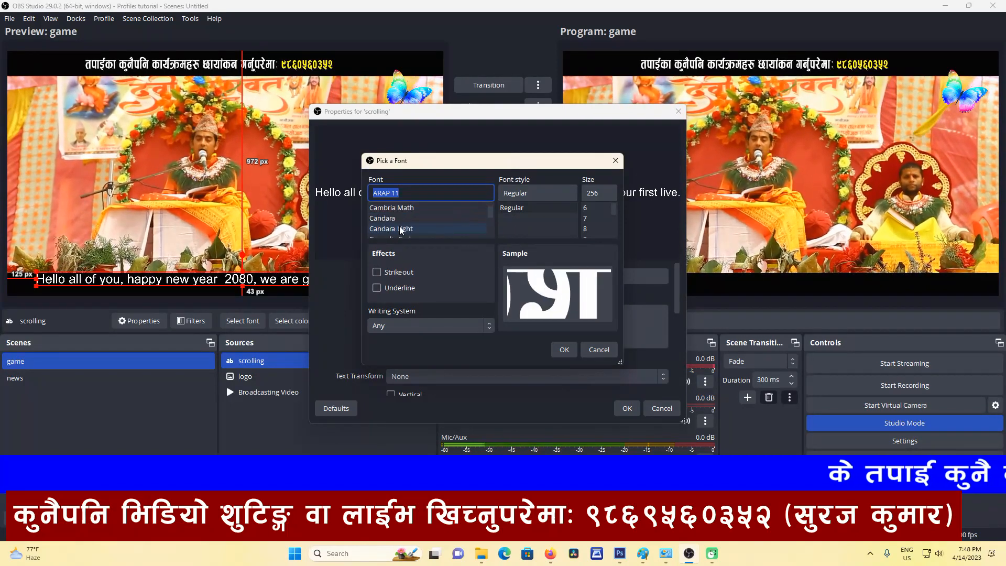
left_click(400, 218)
left_click(569, 353)
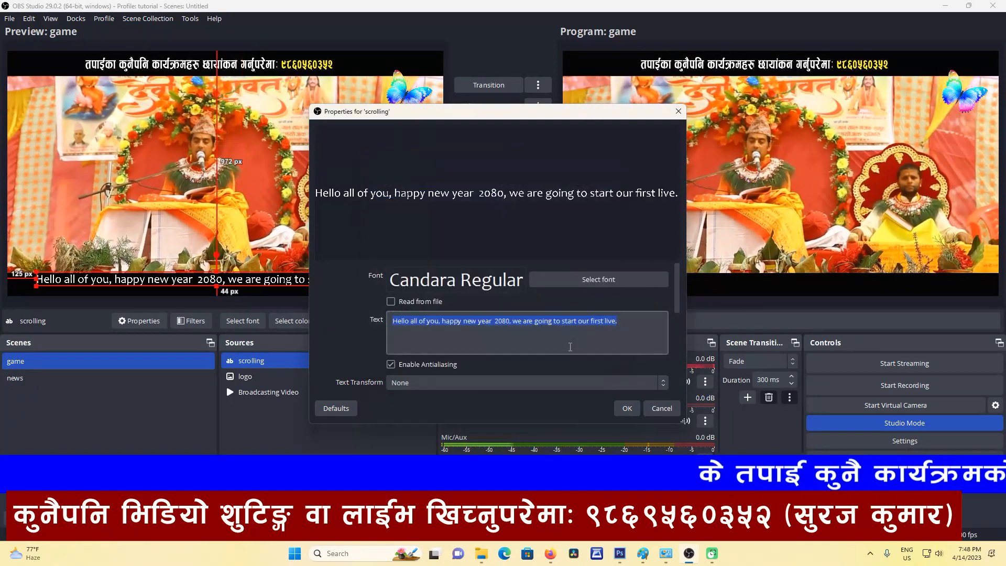
left_click(625, 409)
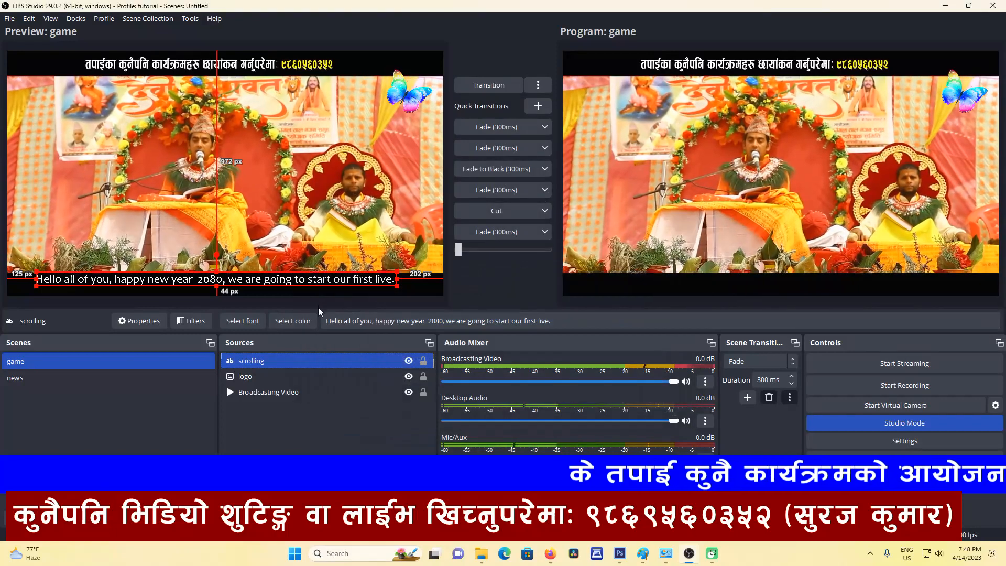
Reopen the scrolling source's properties and check its font choices, keeping Candara Regular
double_click(257, 361)
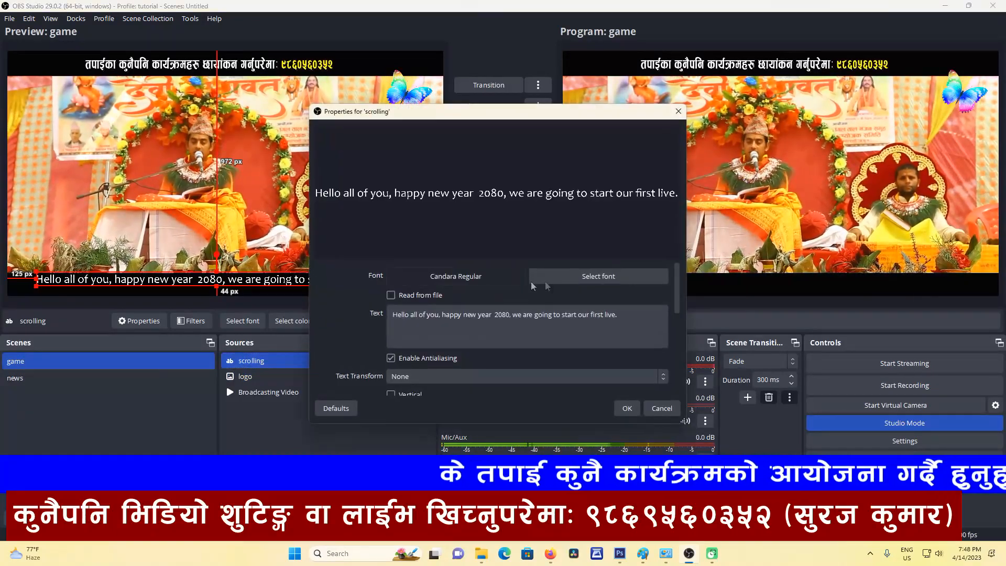
left_click(612, 278)
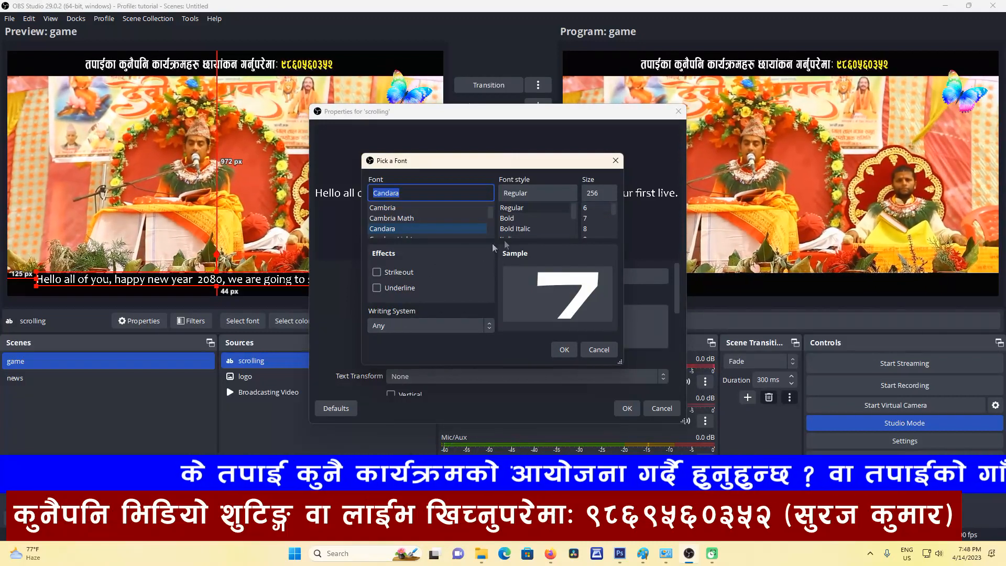
left_click(615, 161)
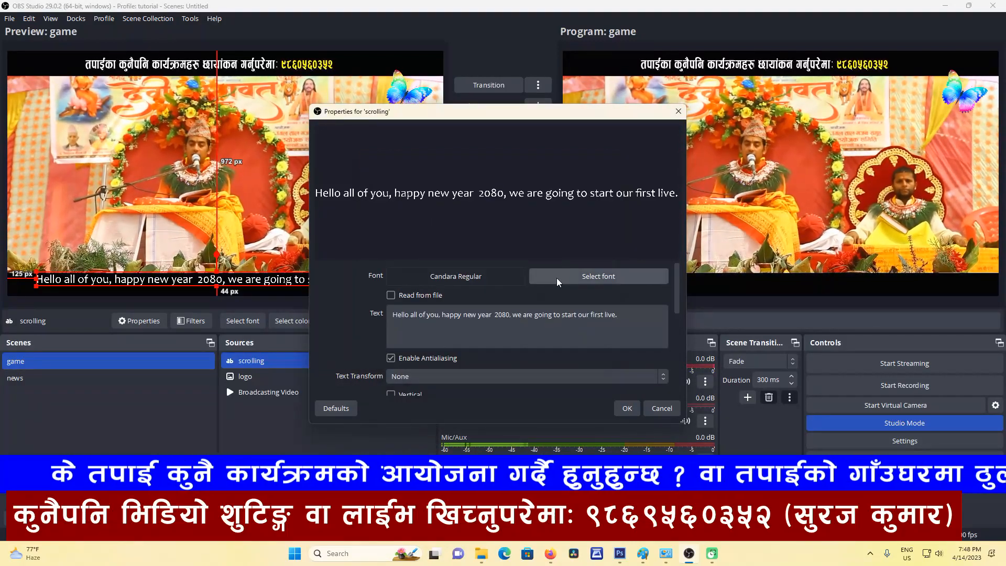
left_click(558, 279)
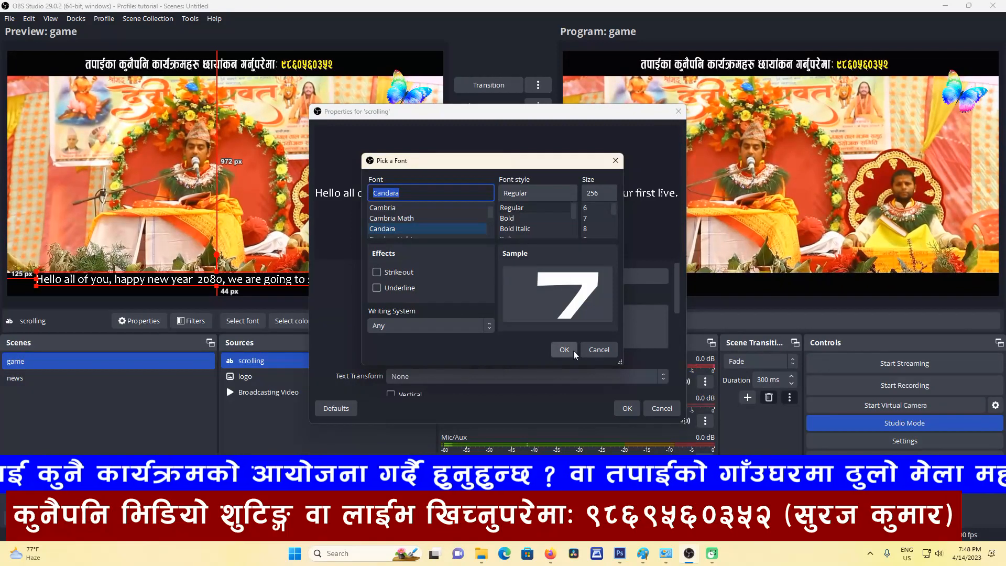
left_click(564, 349)
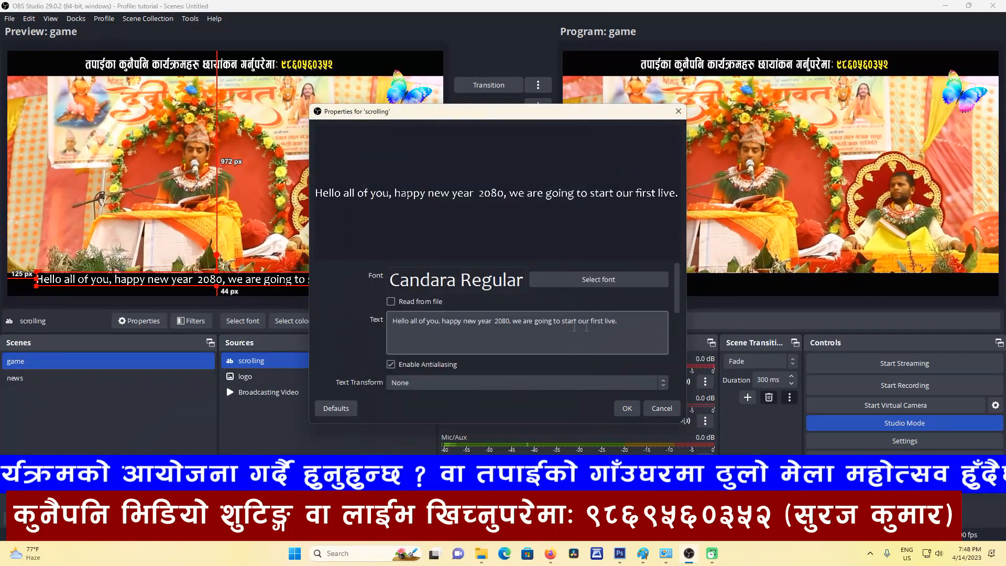
Try red (#ff0000) as the scrolling text's color
scroll(633, 316, "down", 2)
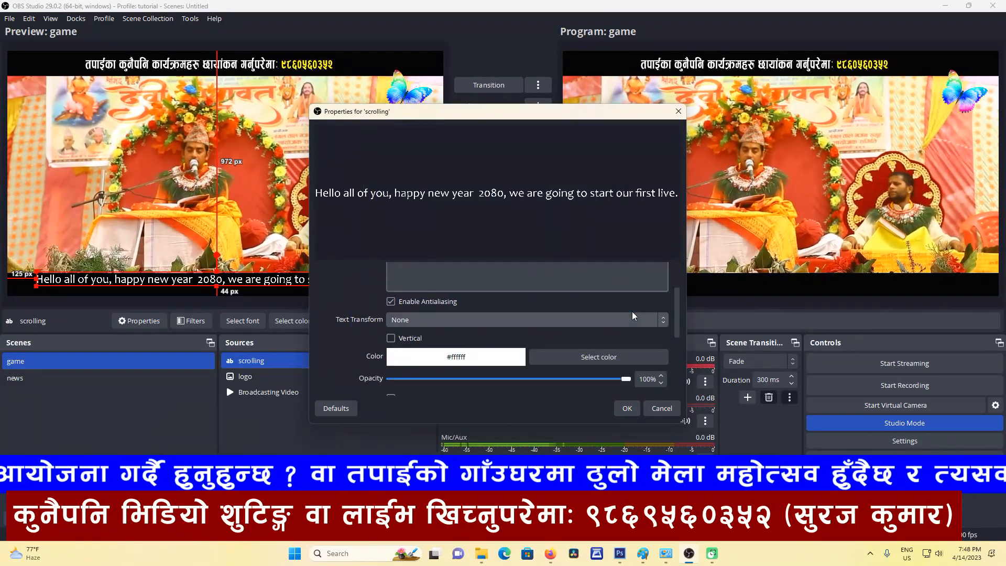
left_click(598, 357)
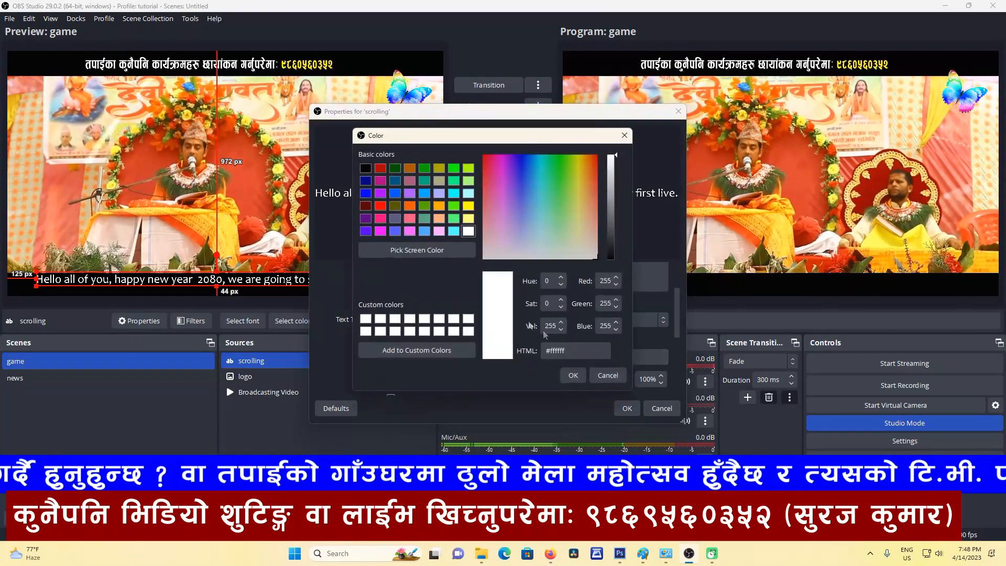
left_click(381, 206)
left_click(574, 375)
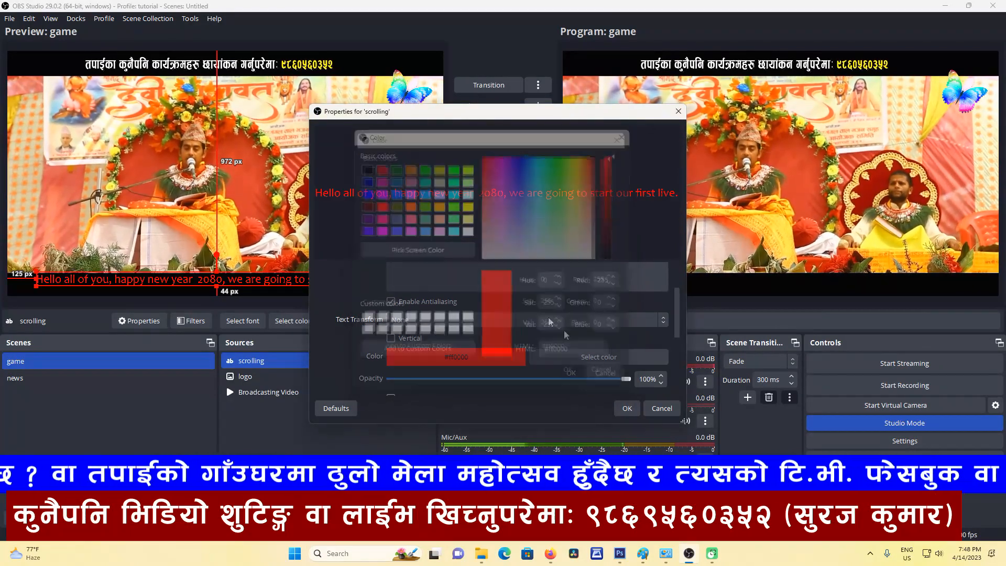
Set the scrolling text's color to yellow (#ffff00)
left_click(551, 362)
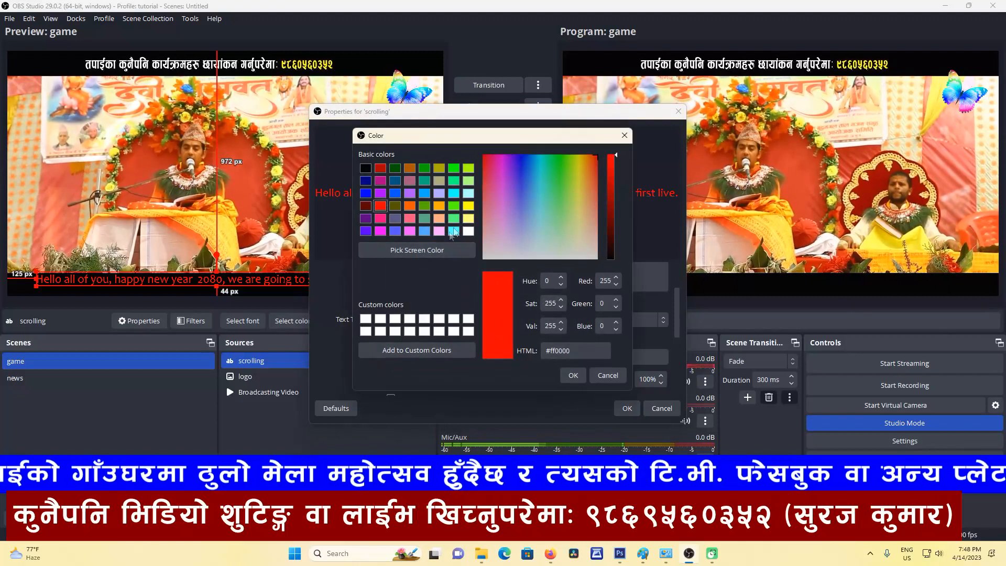
left_click(468, 206)
left_click(573, 375)
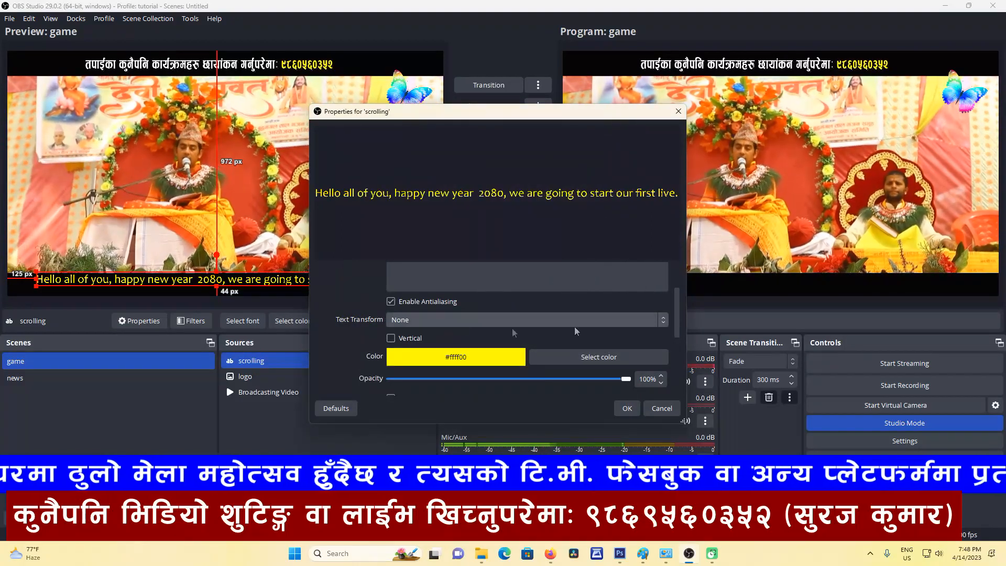
Try a lower opacity on the scrolling text and bring it back to 100%
scroll(610, 350, "up", 2)
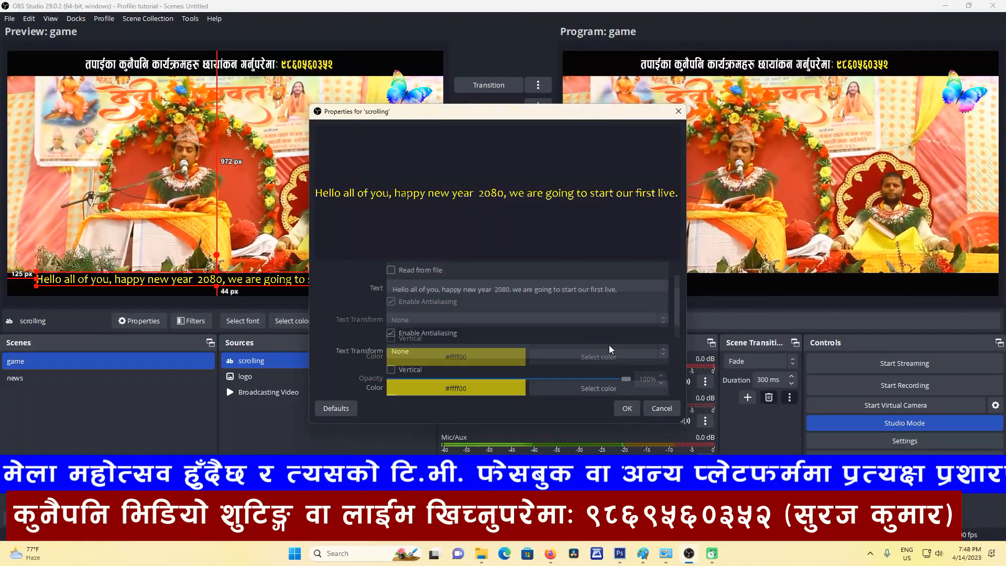
scroll(655, 370, "down", 5)
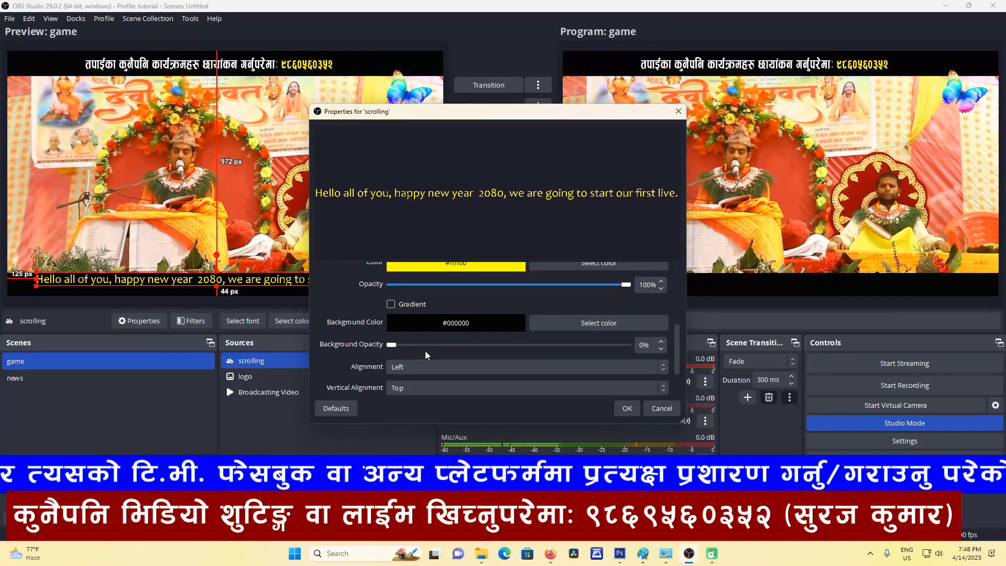
scroll(633, 341, "down", 1)
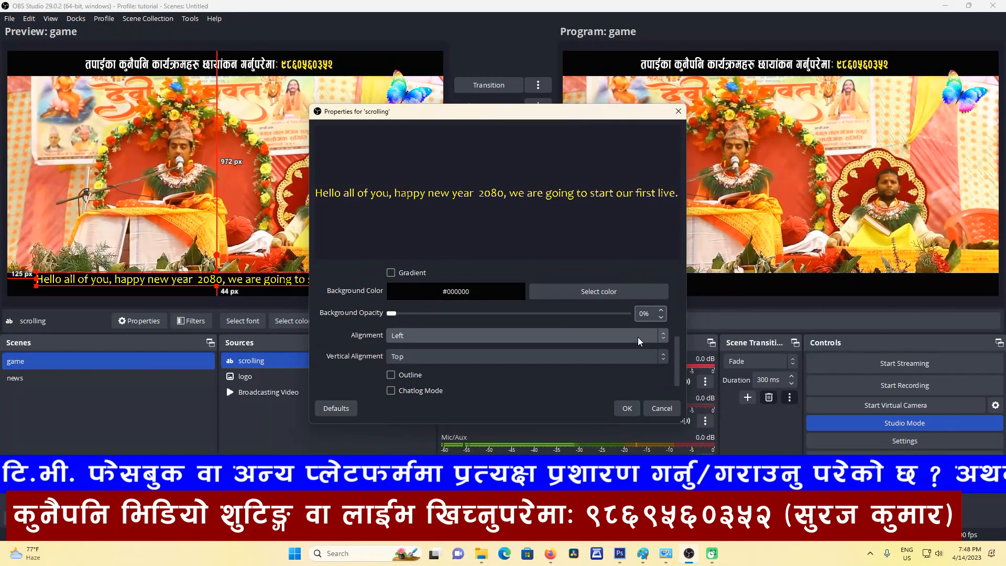
scroll(618, 338, "up", 3)
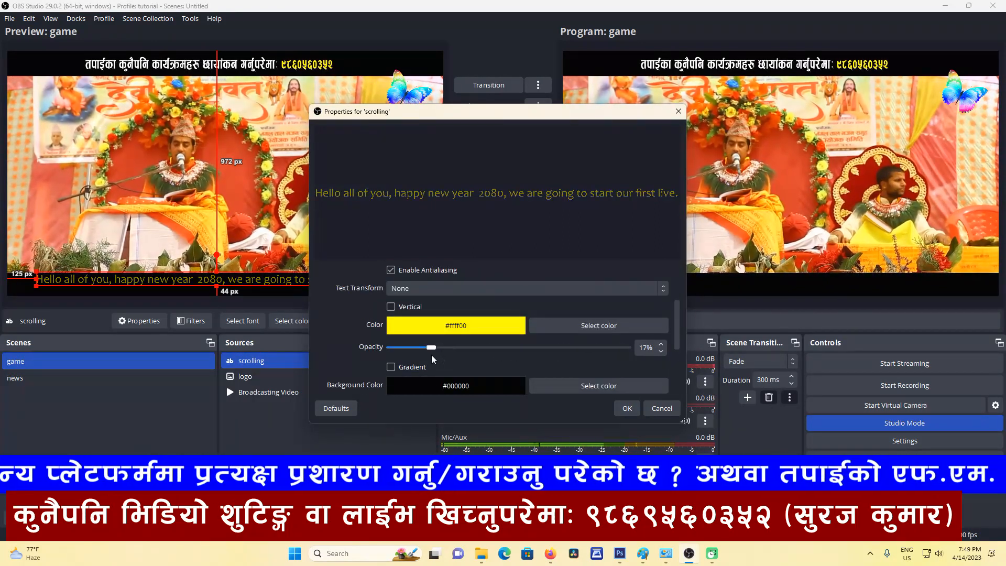
left_click_drag(432, 356, 628, 357)
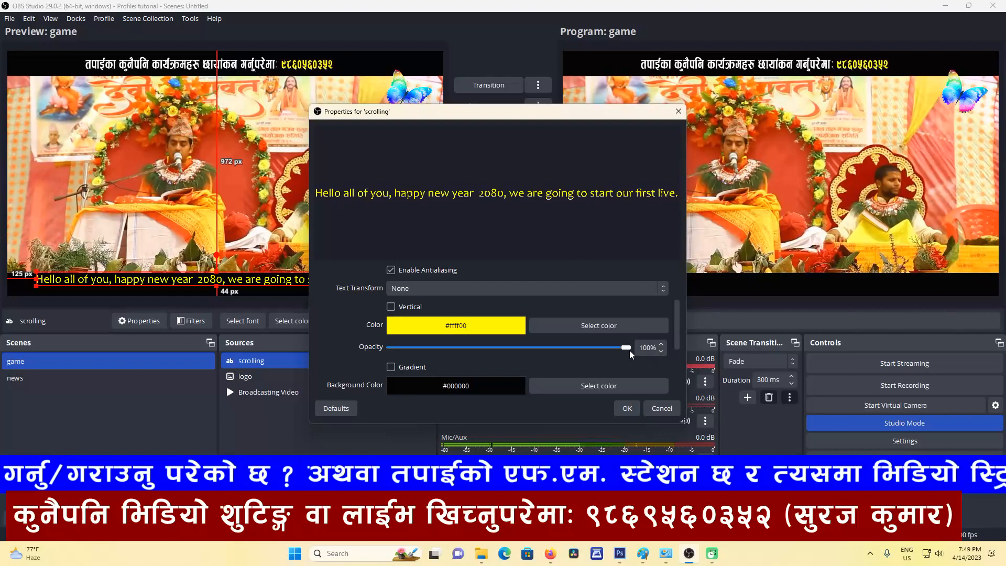
Enable a gradient on the scrolling text with red (#ff0000) as the gradient color
scroll(349, 367, "down", 2)
scroll(367, 345, "up", 1)
left_click(392, 333)
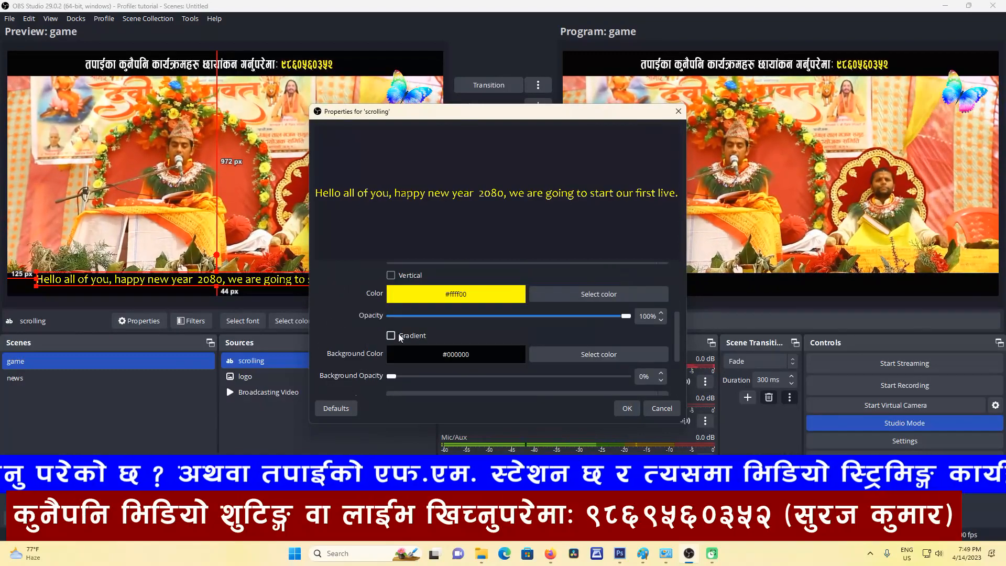
left_click(568, 350)
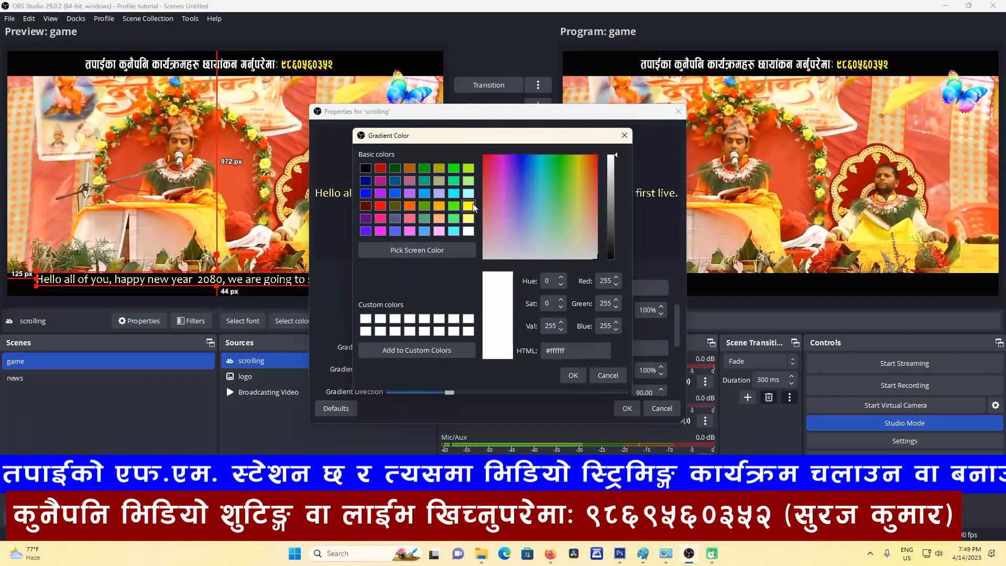
left_click(381, 206)
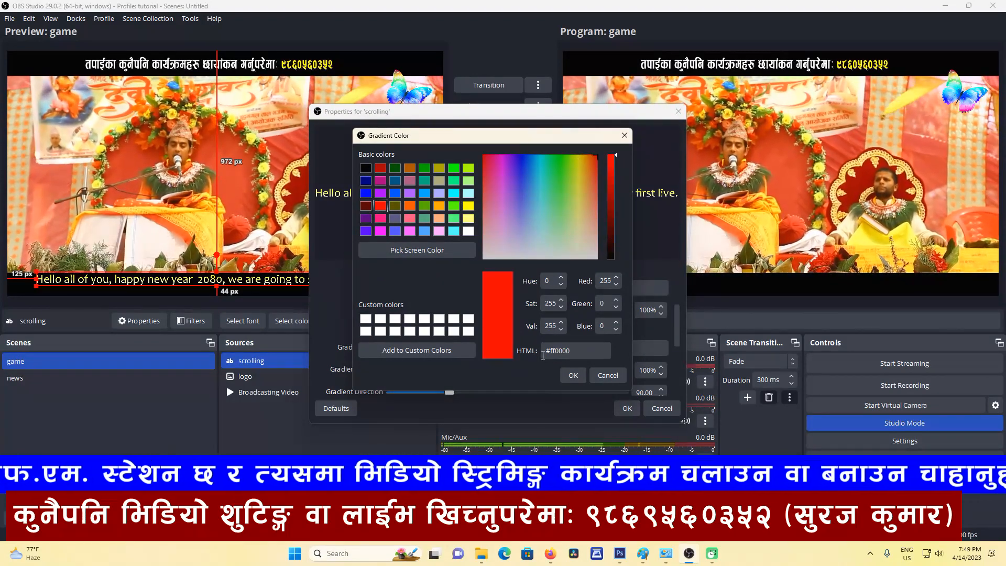
left_click(573, 375)
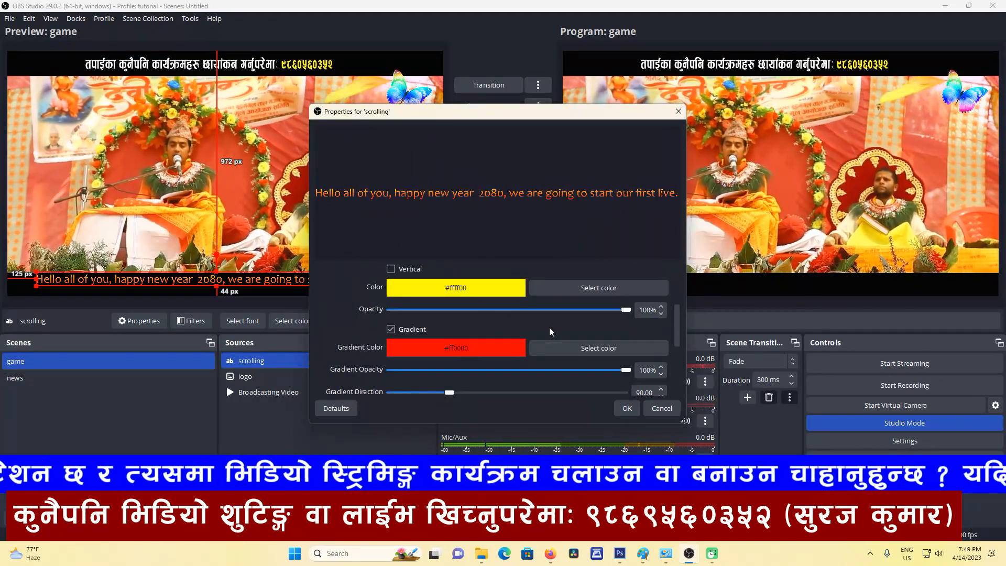
Set the gradient direction to 117.30 and the background color to white (#ffffff), and apply the properties
scroll(552, 331, "down", 2)
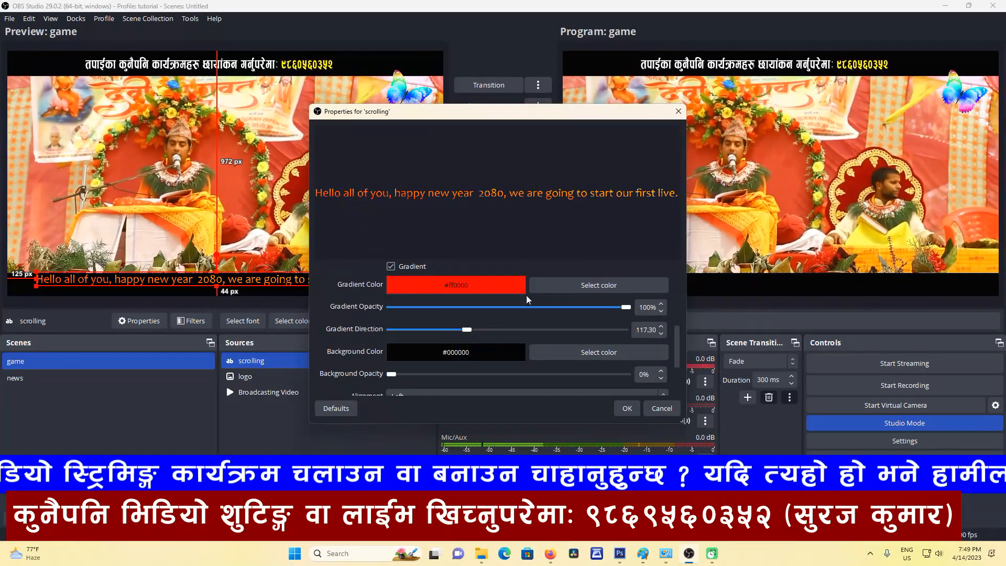
scroll(348, 346, "down", 2)
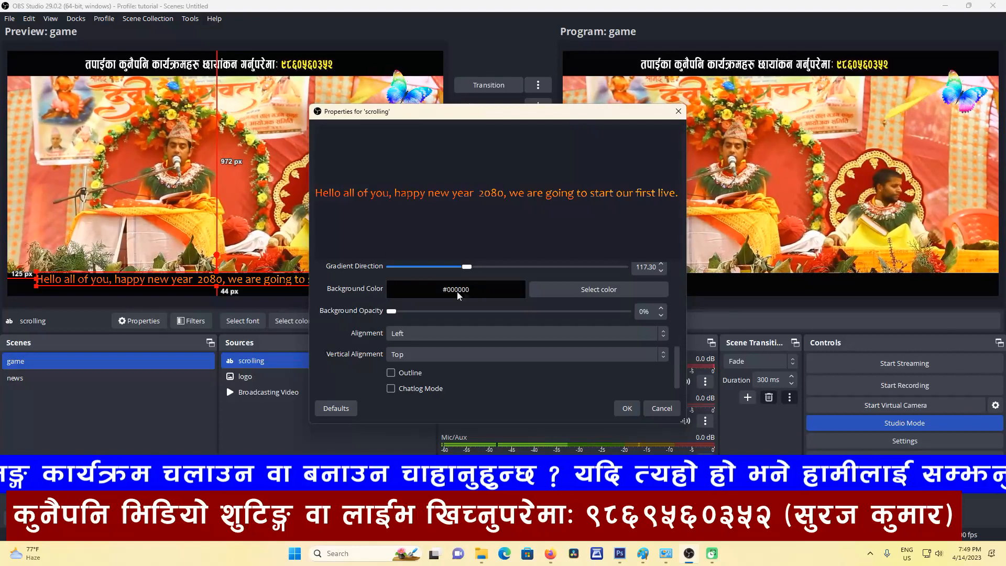
left_click(598, 289)
left_click(468, 231)
left_click(570, 375)
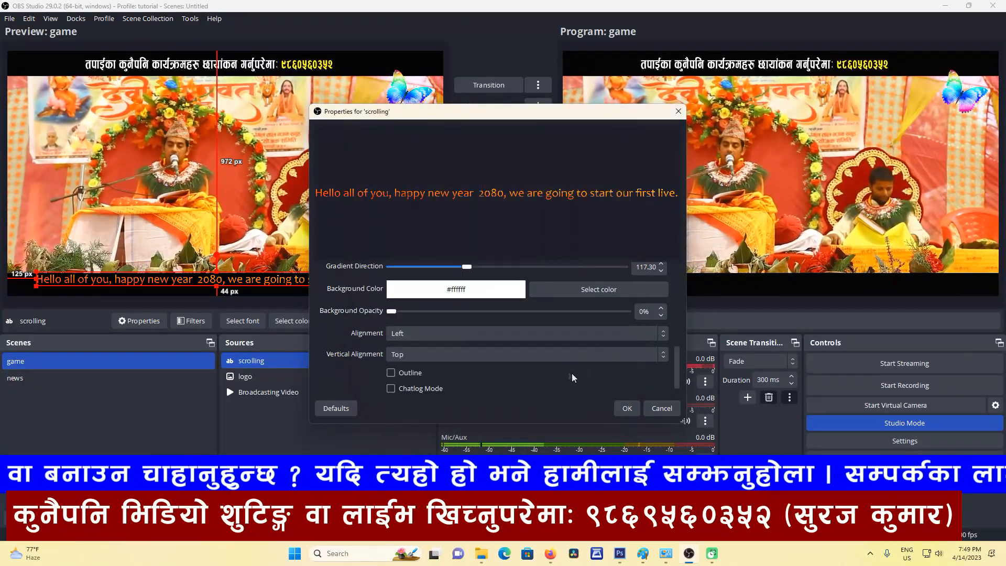
left_click(627, 408)
Reposition the scrolling text on the preview to about 175 px from the left edge and 33 px from the bottom
left_click_drag(322, 279, 327, 281)
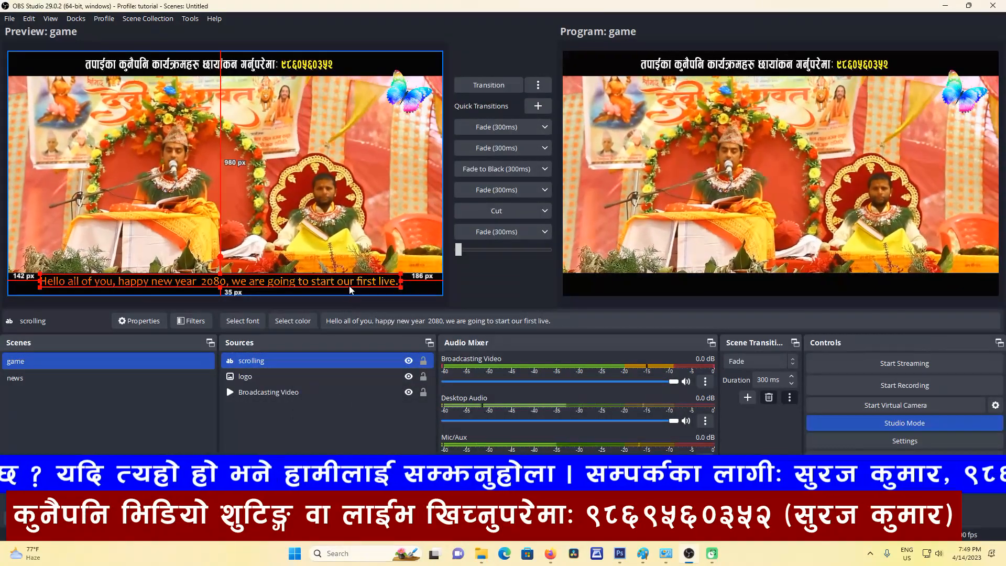
left_click(301, 292)
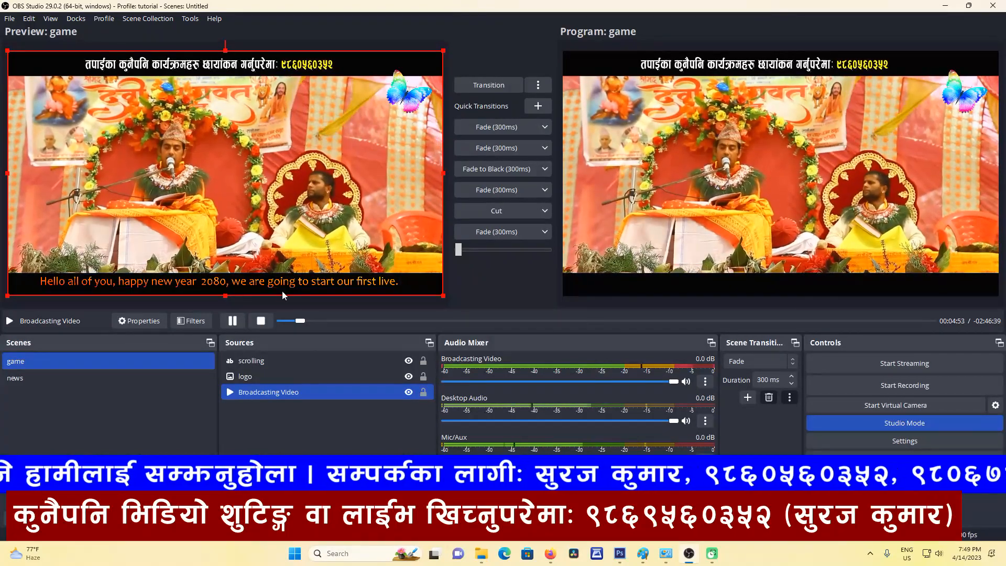
left_click(254, 286)
left_click_drag(253, 287, 261, 286)
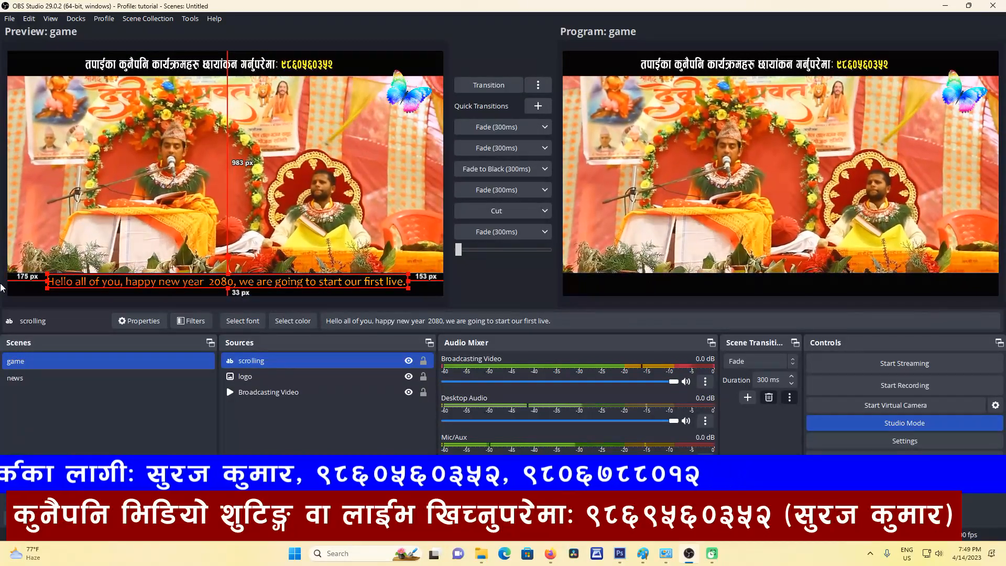
right_click(268, 365)
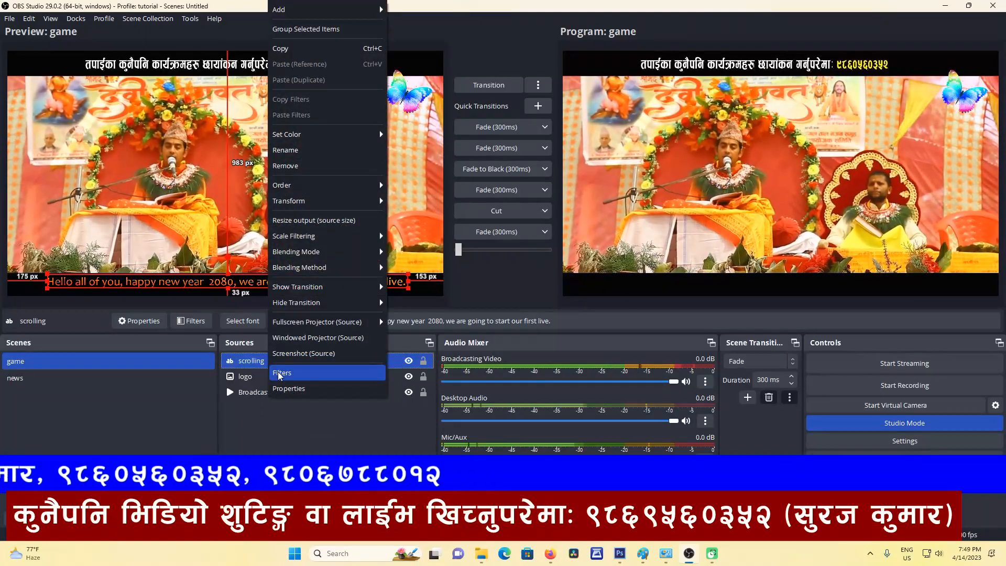
left_click(280, 374)
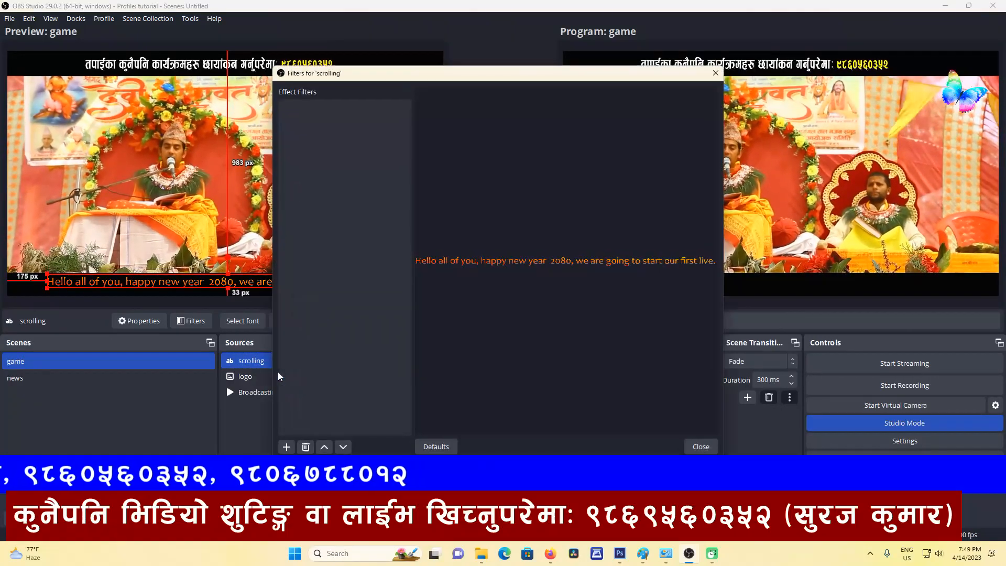
left_click(716, 74)
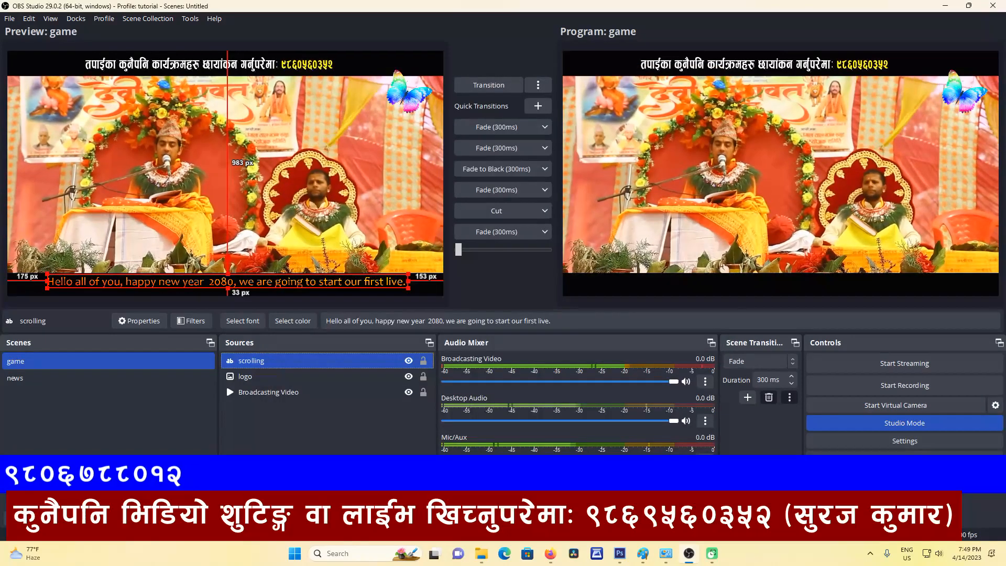
Move the scrolling source one place down in the source order, directly beneath the logo
left_click(231, 518)
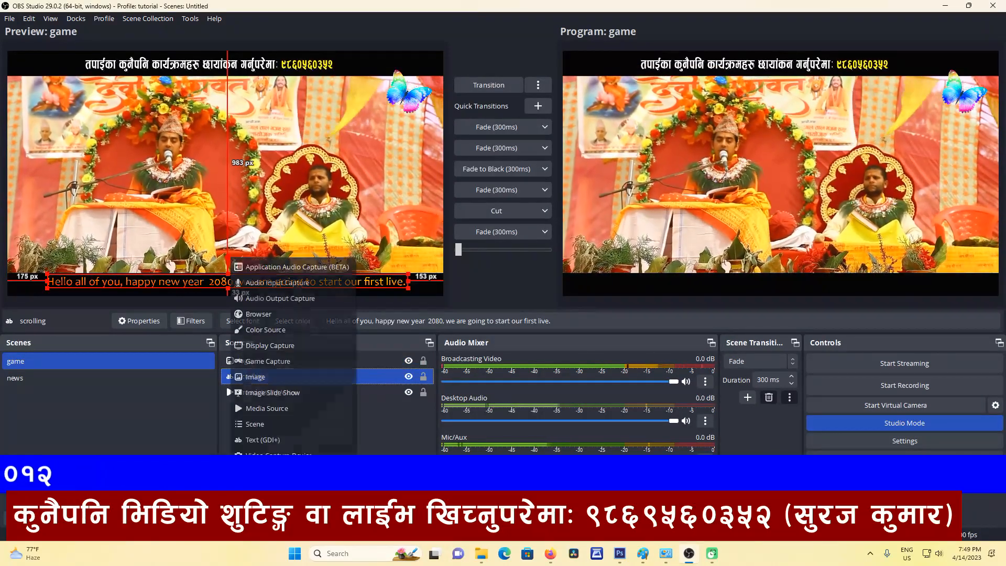
left_click(392, 424)
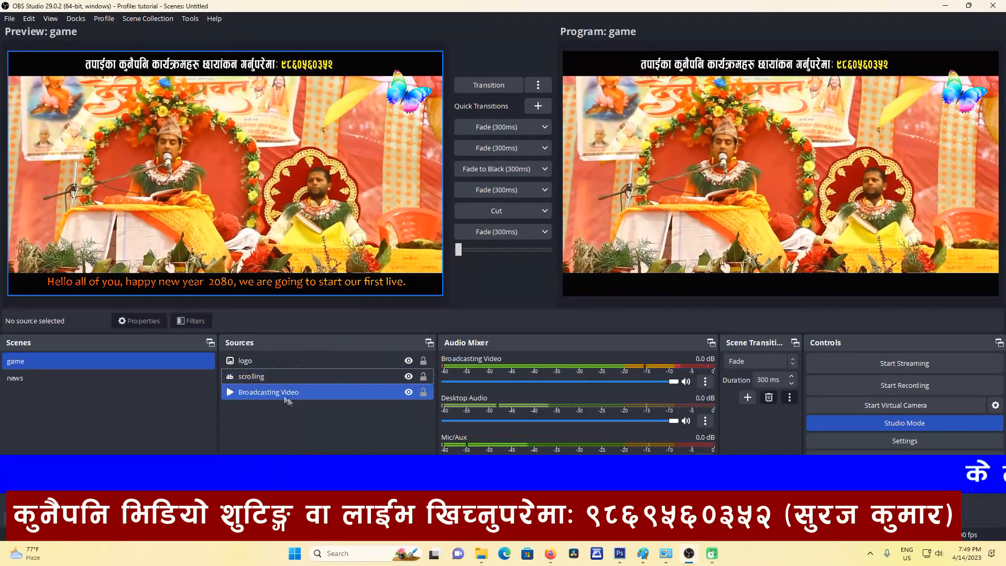
Move the scrolling source to the top of the source order, above the logo
left_click(246, 365)
left_click(260, 376)
left_click_drag(264, 376, 268, 359)
Add a Scroll effect filter to the scrolling source, keeping the default filter name
right_click(267, 362)
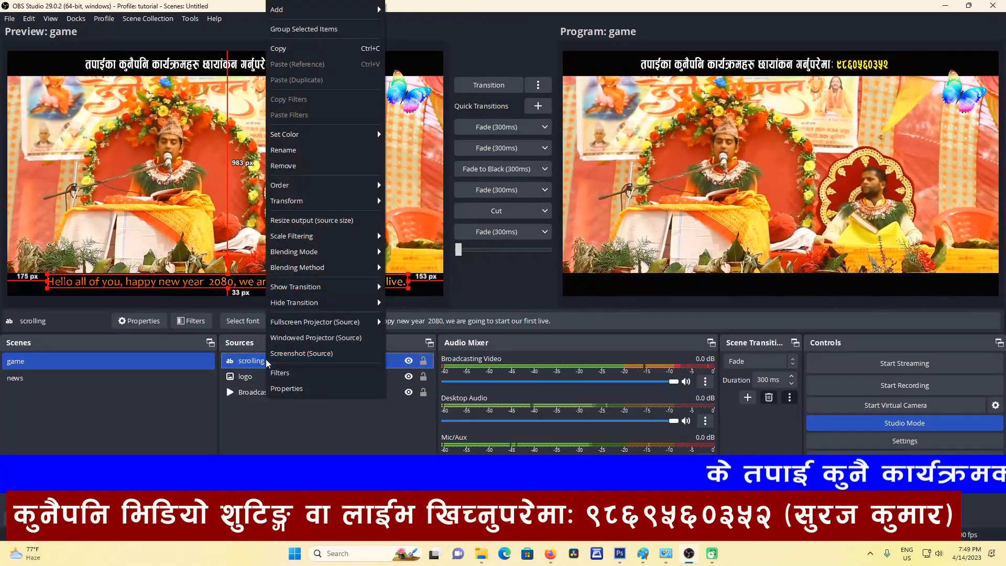
left_click(279, 373)
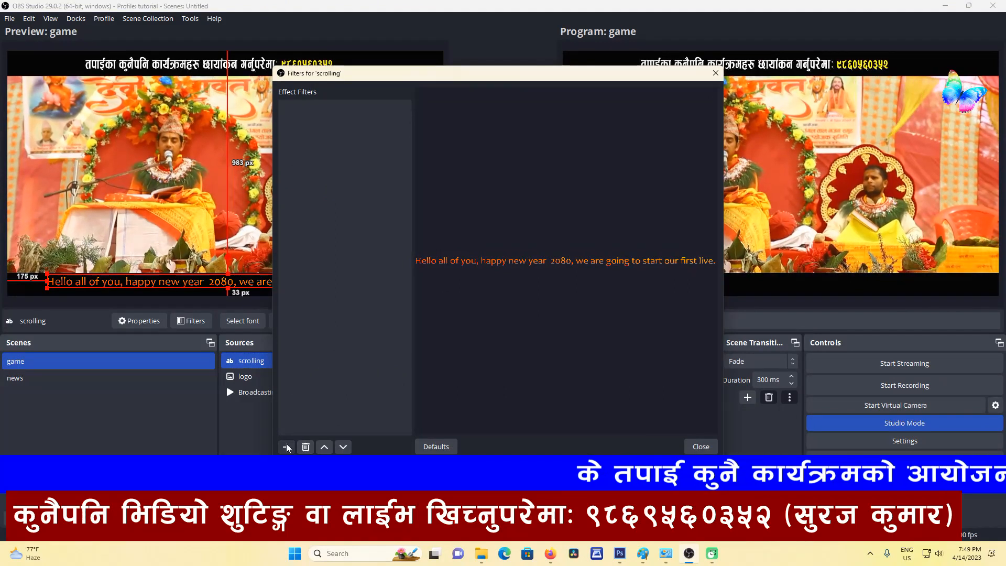
left_click(286, 447)
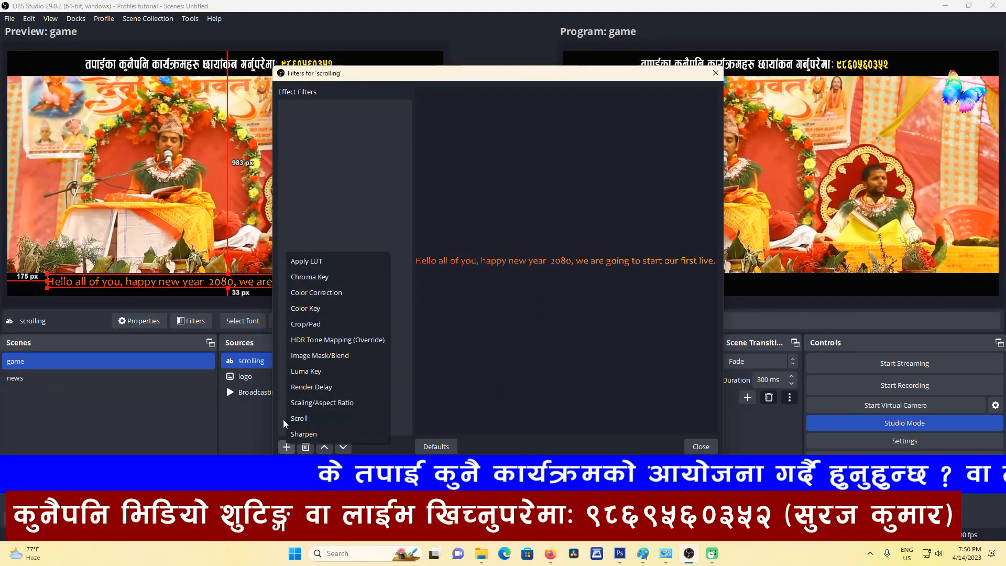
left_click(298, 419)
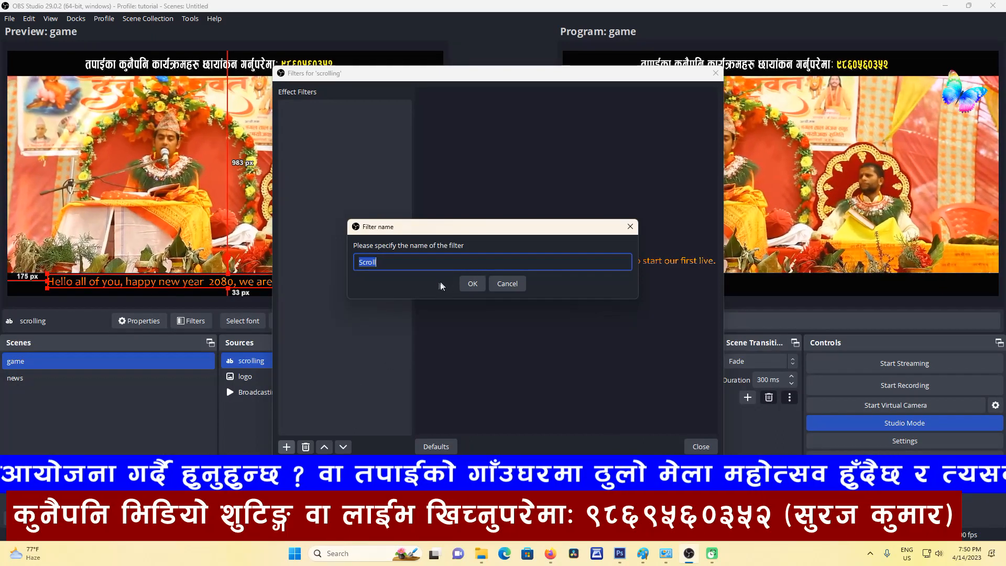
left_click(471, 284)
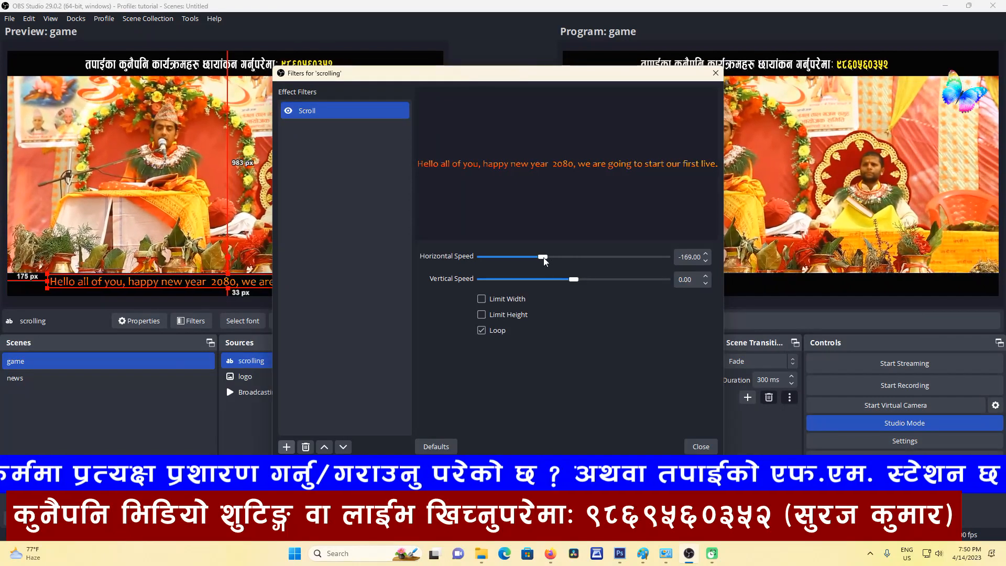
Adjust the Scroll filter's horizontal speed to about 217 and close the filters
left_click_drag(528, 258, 519, 258)
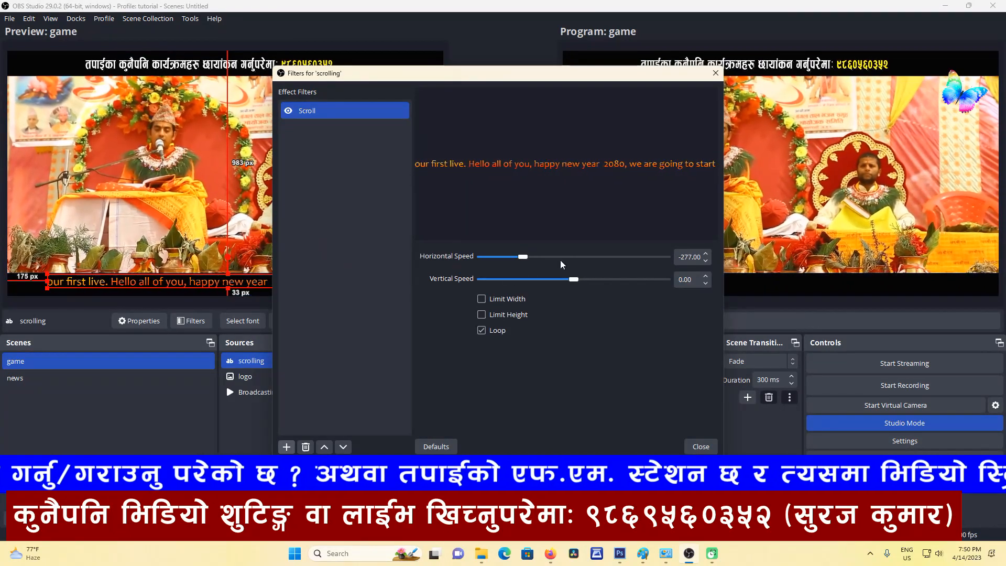
left_click_drag(527, 260, 617, 262)
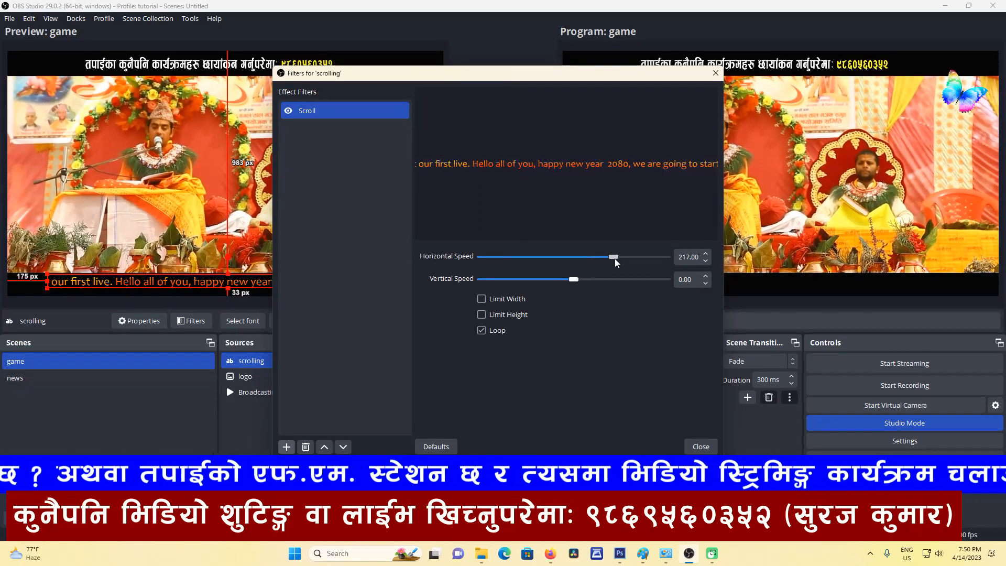
left_click(701, 447)
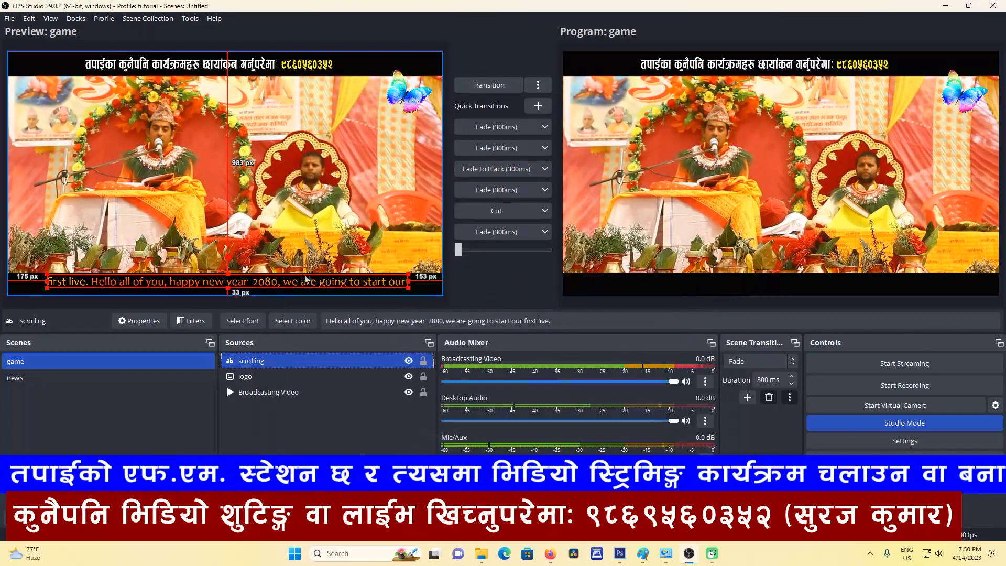
Stretch the scrolling text on the preview so it spans from the left edge to the right edge of the frame
left_click_drag(409, 282, 443, 281)
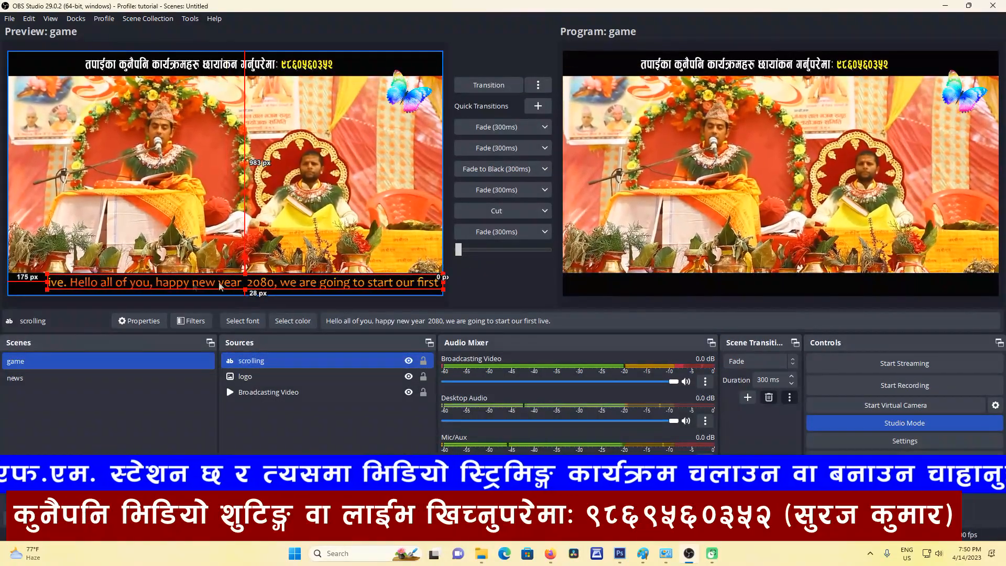
left_click_drag(47, 281, 7, 282)
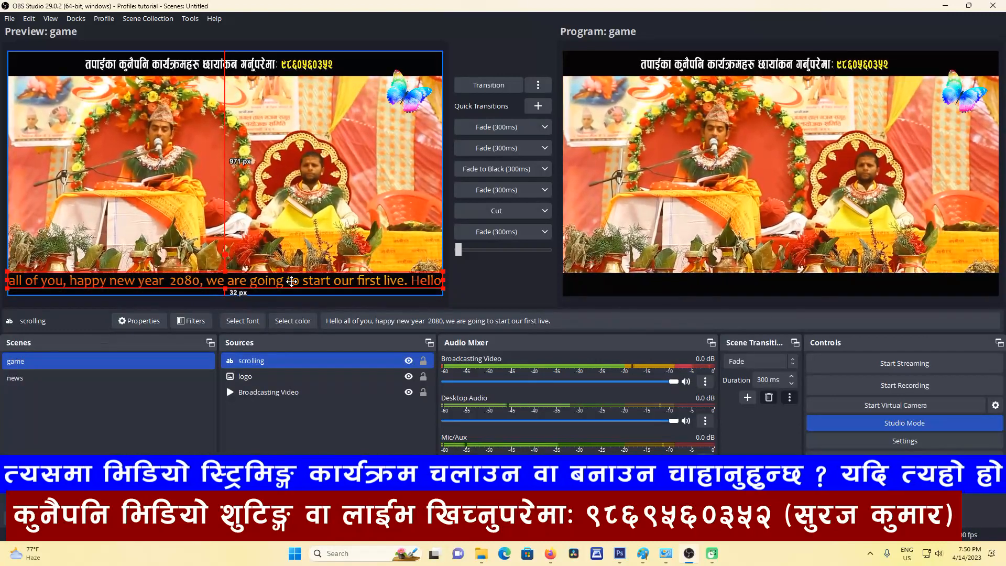
left_click(340, 422)
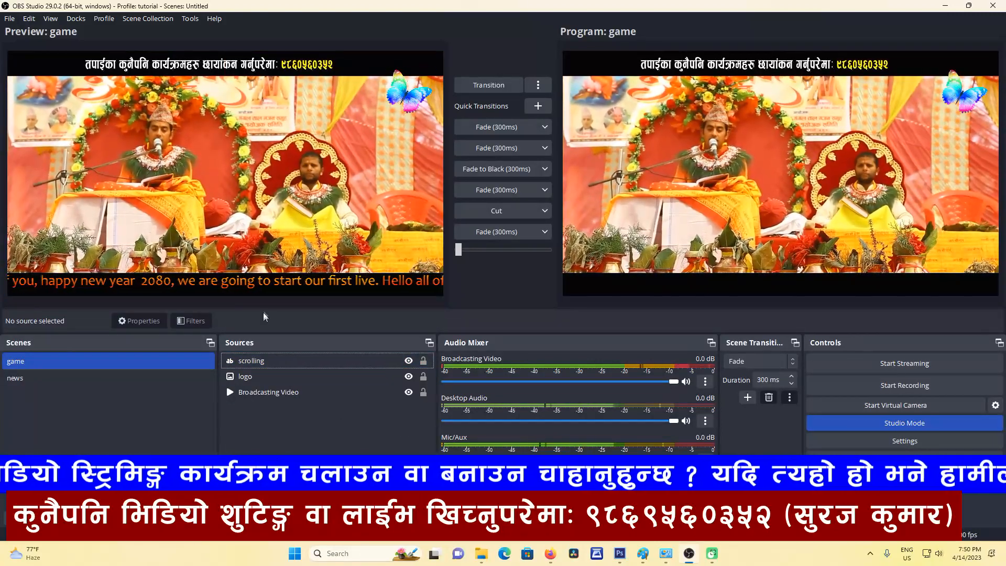
left_click(278, 292)
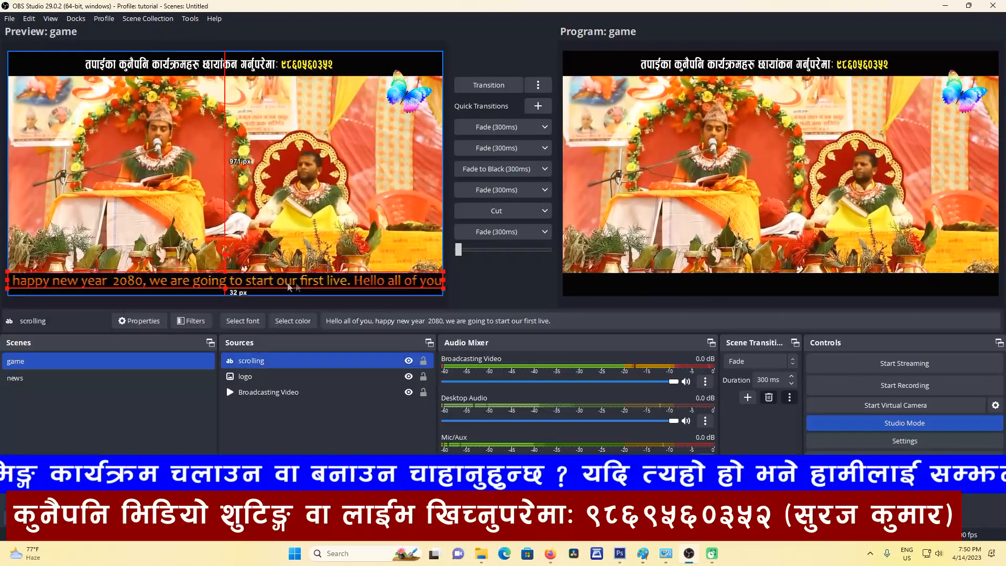
Add a new Color Source named backdrop to the game scene
right_click(293, 445)
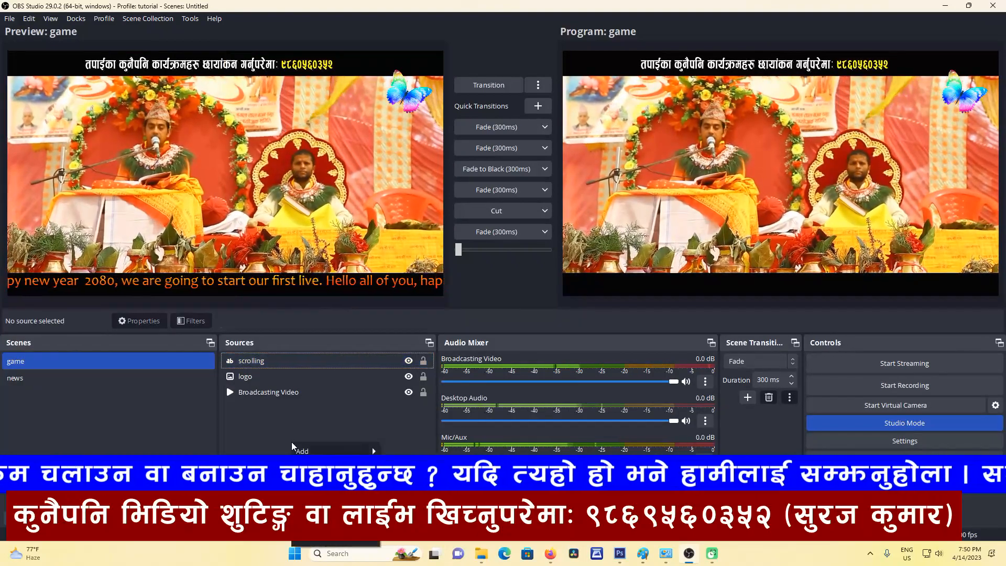
mouse_move(315, 452)
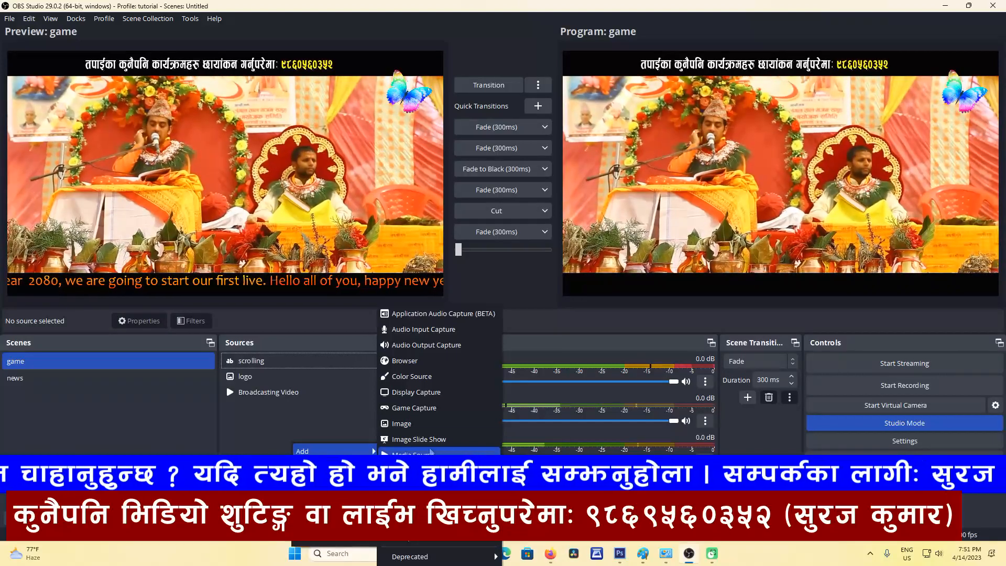
left_click(441, 381)
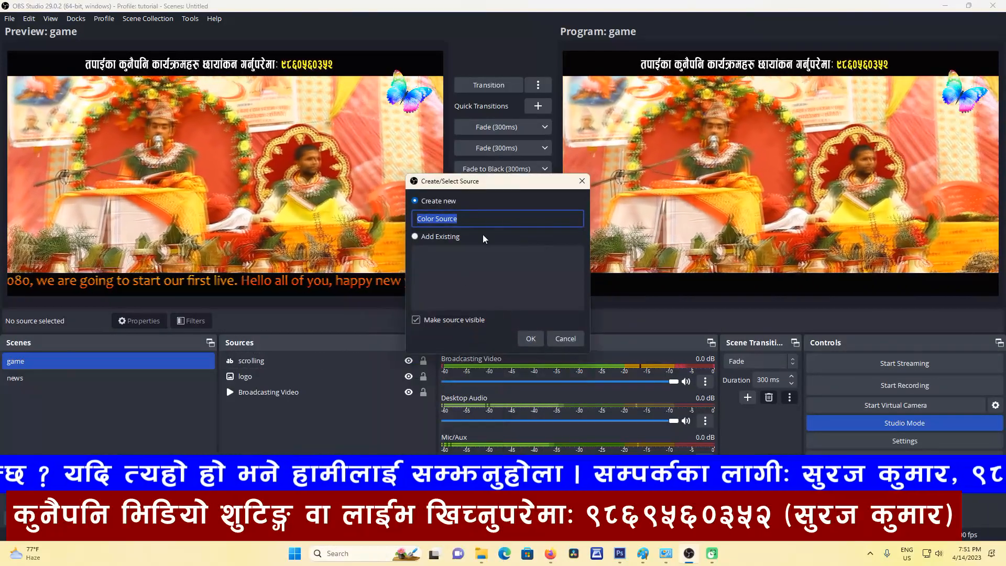
type("b")
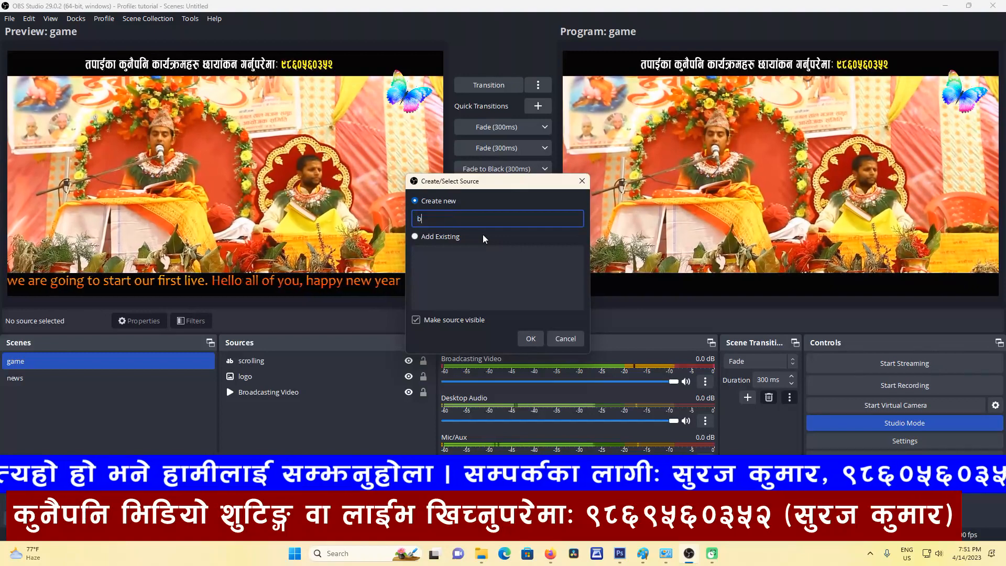
type("ackdrop")
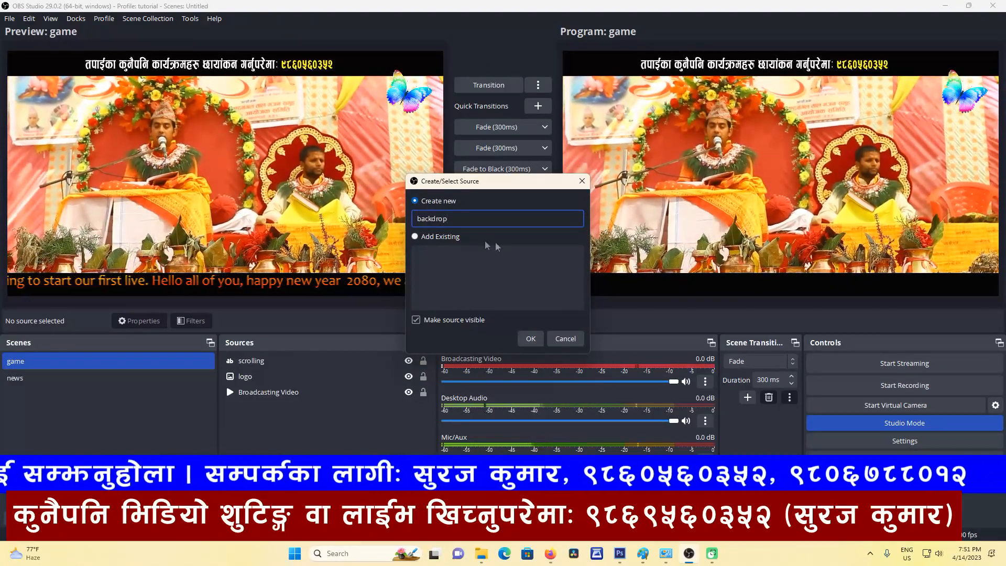
left_click(530, 338)
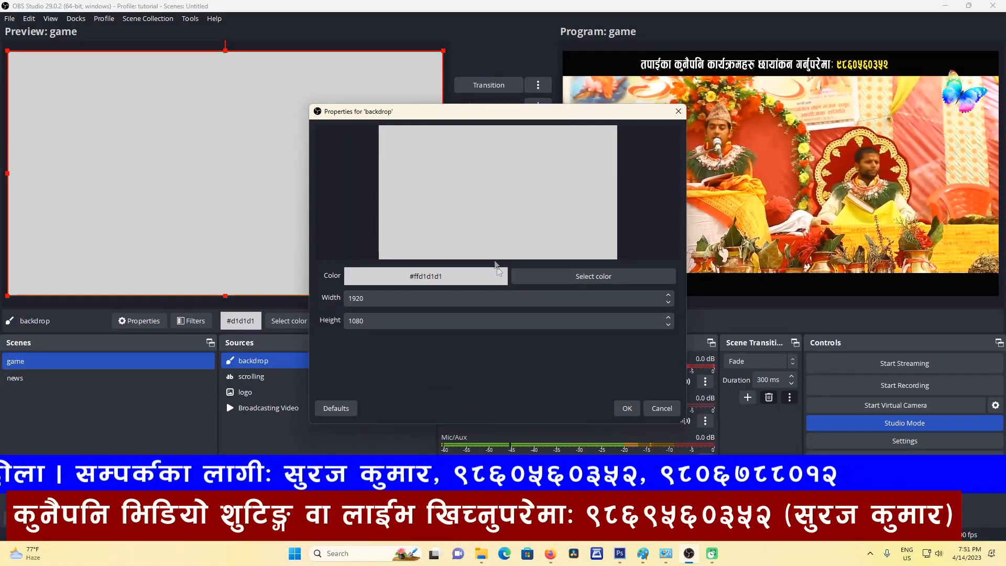
Set the backdrop's color to purple (#55007f) and apply its properties
left_click(559, 277)
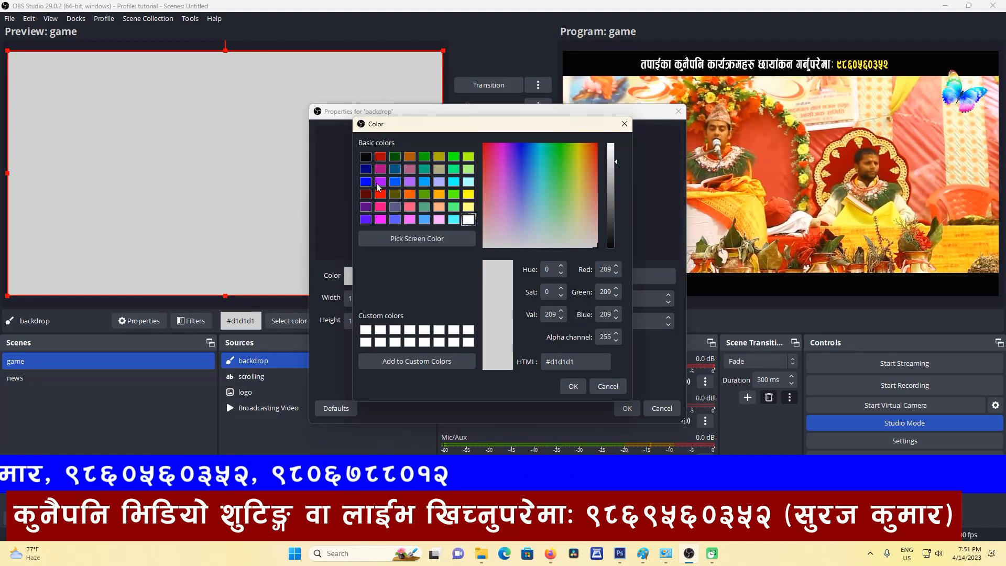
left_click(365, 206)
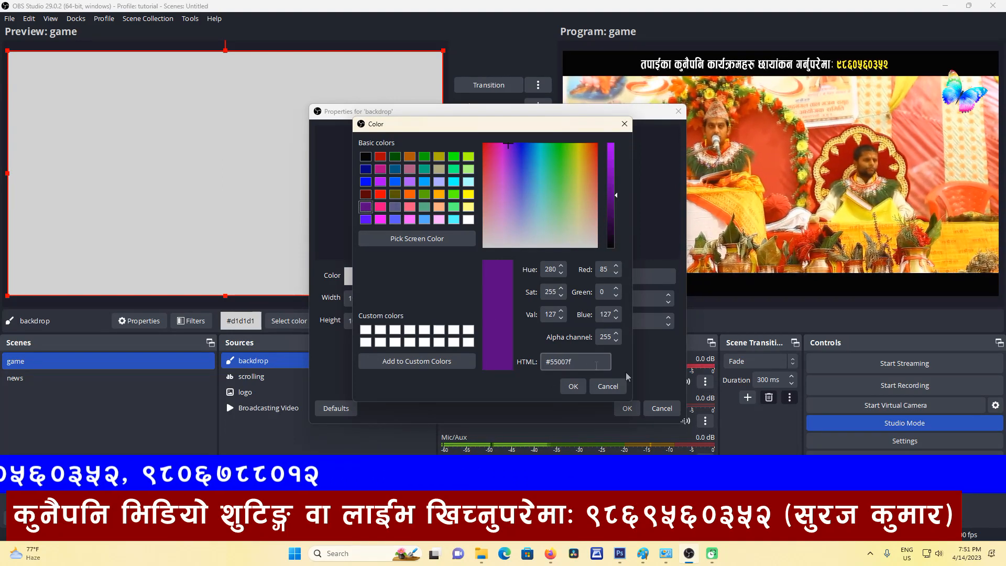
left_click(570, 388)
left_click(627, 408)
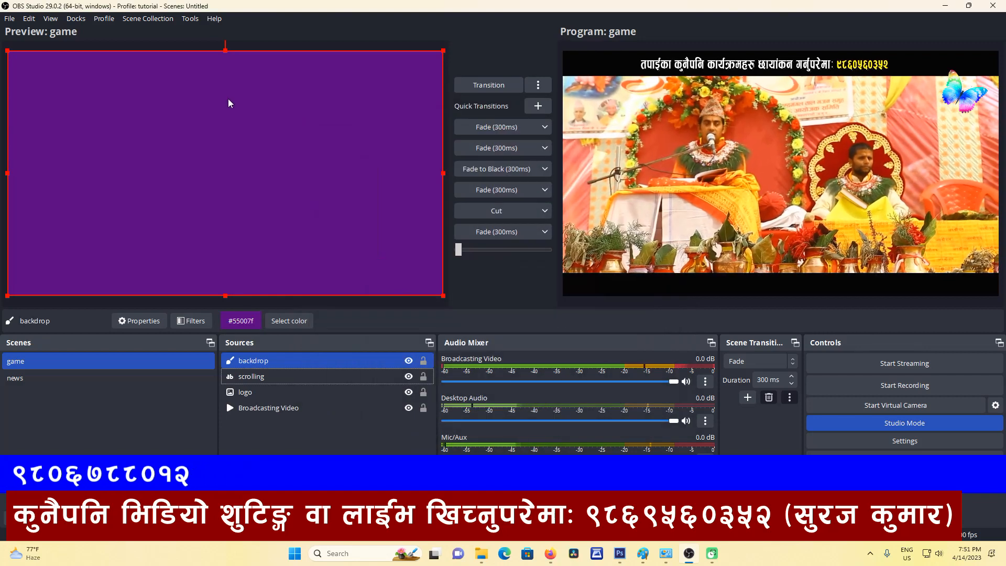
Resize the backdrop to 1917 wide and 120 high, and place it along the bottom edge of the preview
left_click_drag(225, 51, 398, 50)
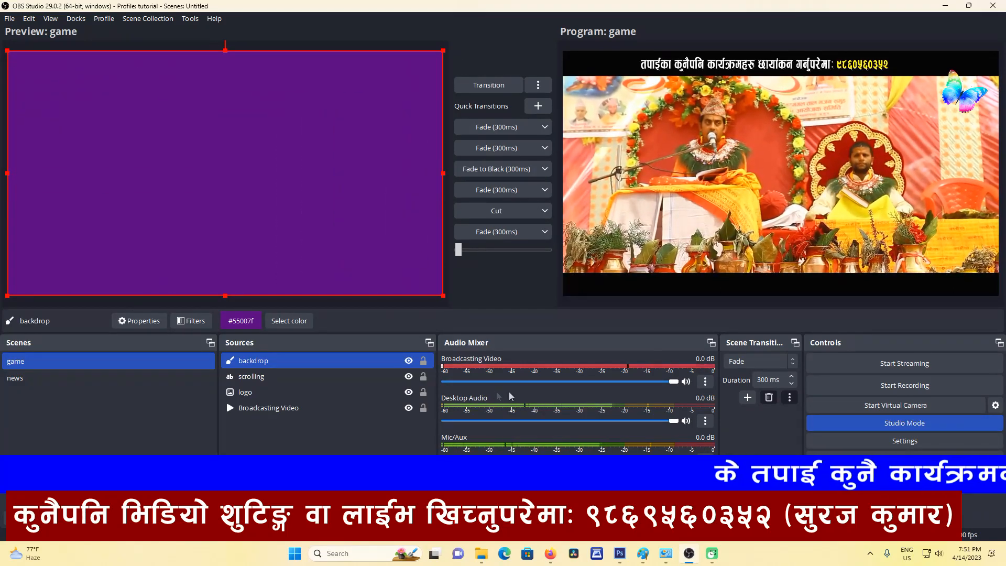
double_click(256, 361)
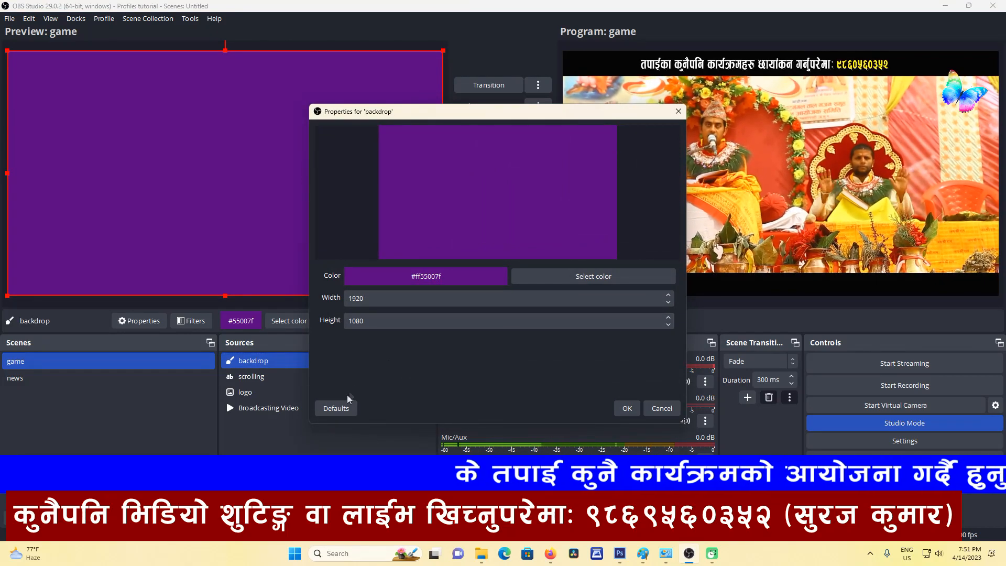
double_click(366, 299)
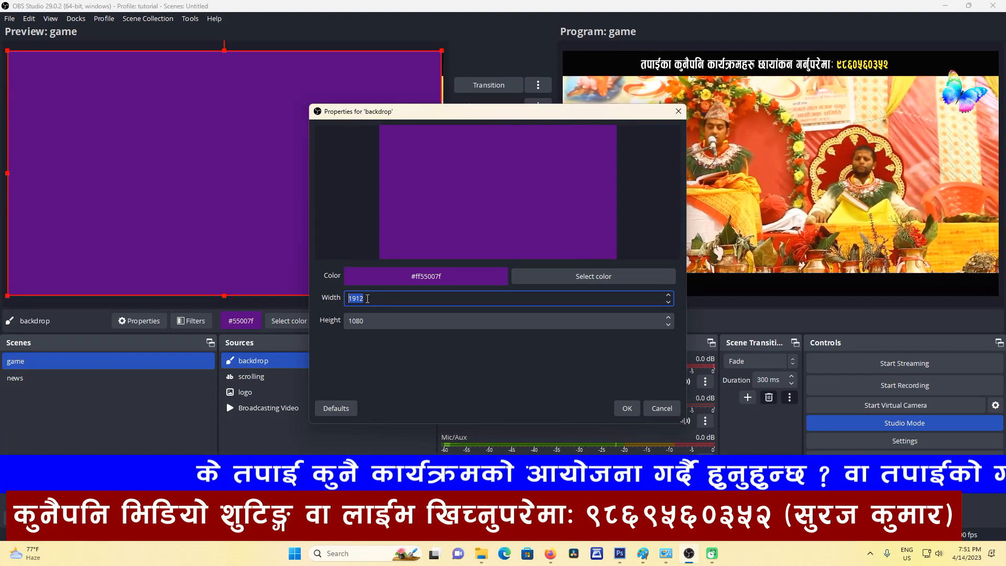
double_click(369, 320)
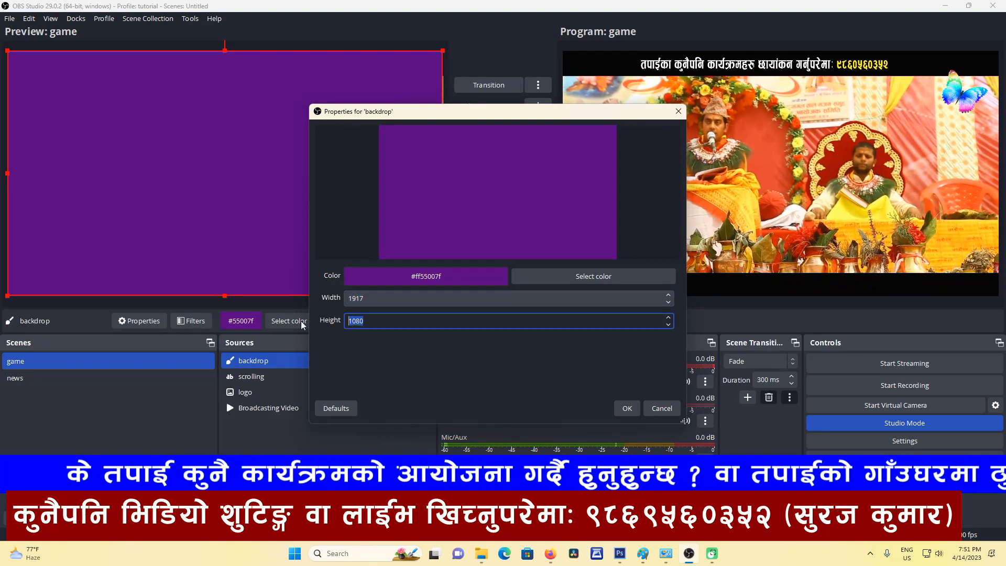
type("50")
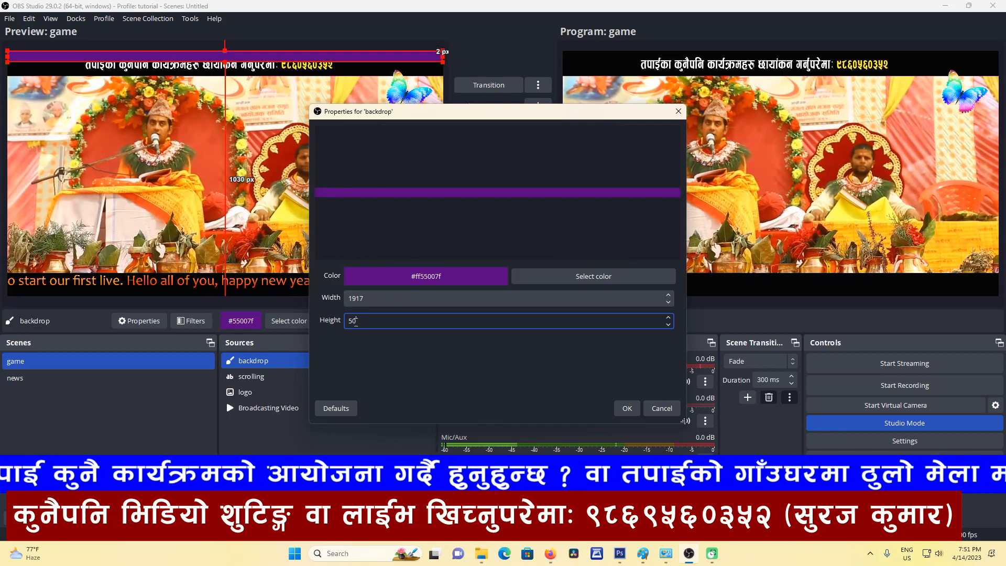
double_click(355, 320)
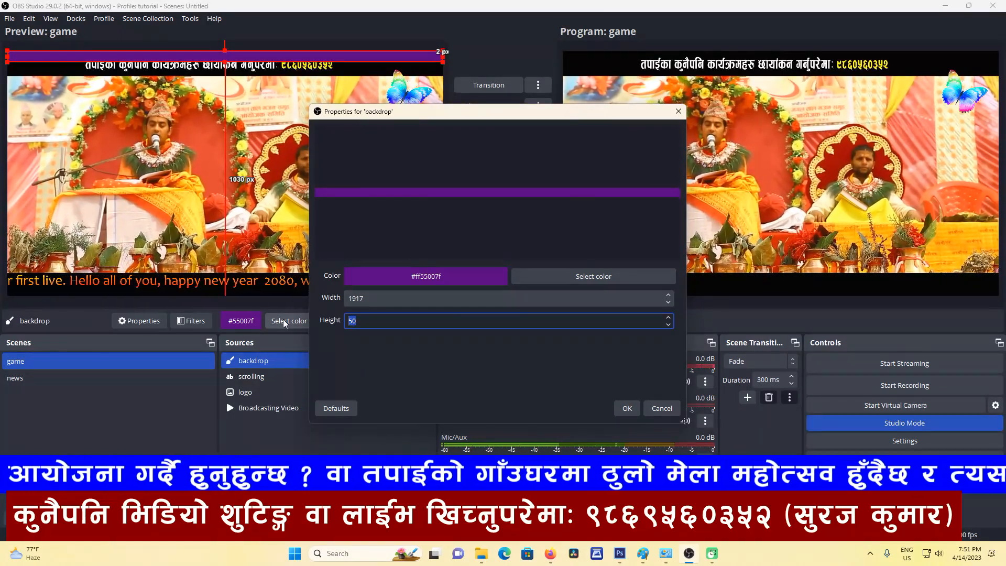
type("120")
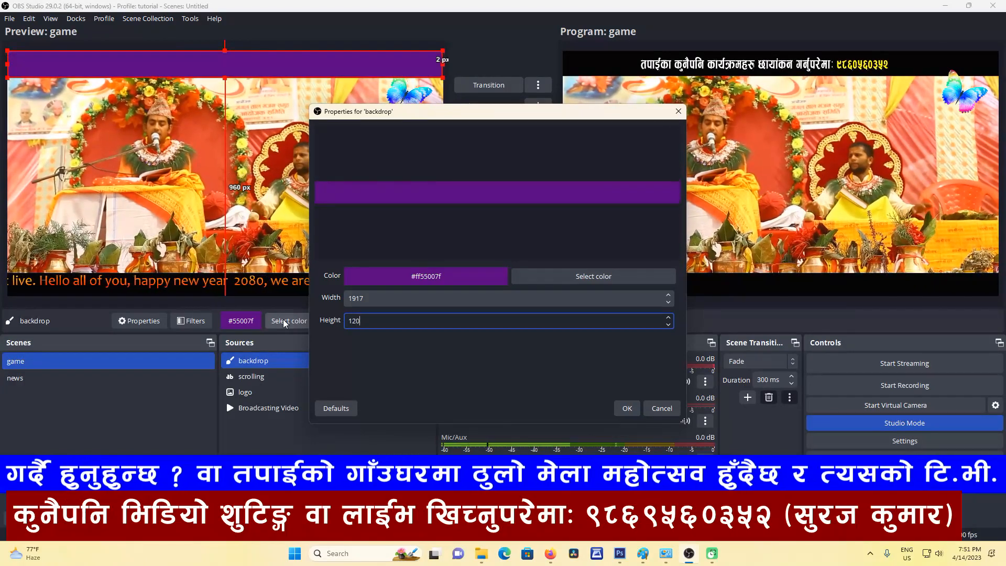
key("Return")
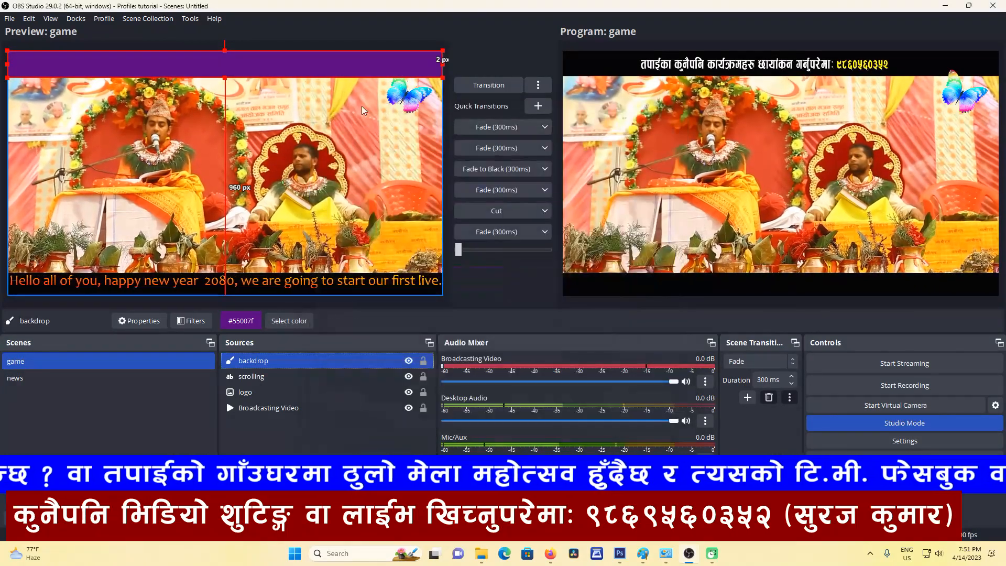
left_click_drag(312, 69, 309, 282)
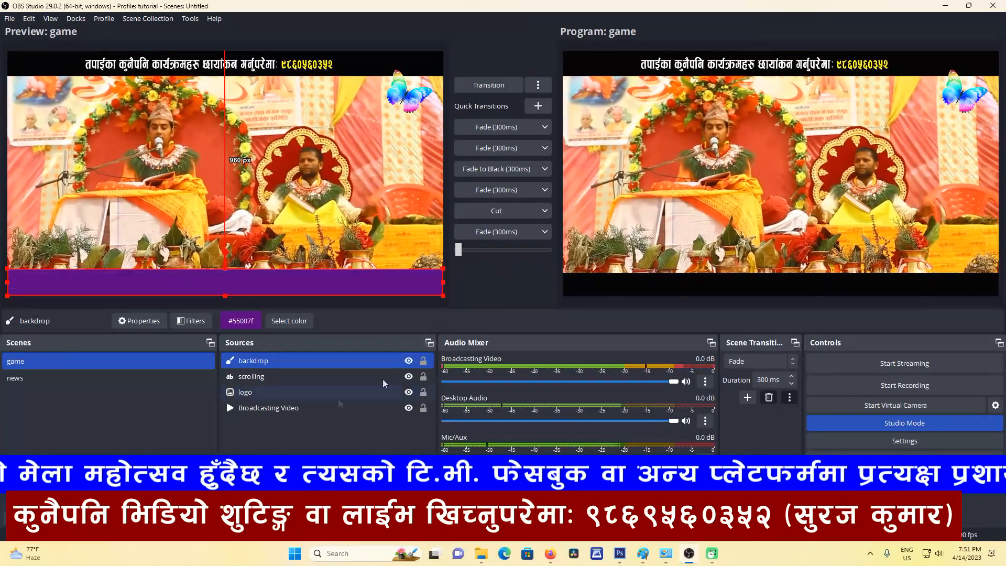
Select the backdrop, scrolling and logo sources in turn to examine how they are stacked on the preview
left_click(248, 378)
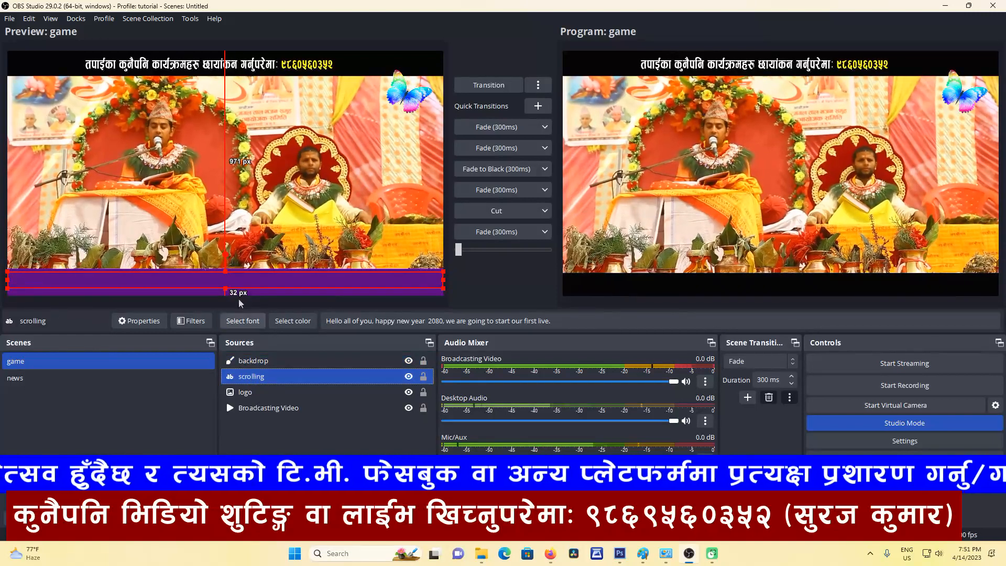
left_click(250, 365)
left_click(249, 376)
left_click(244, 394)
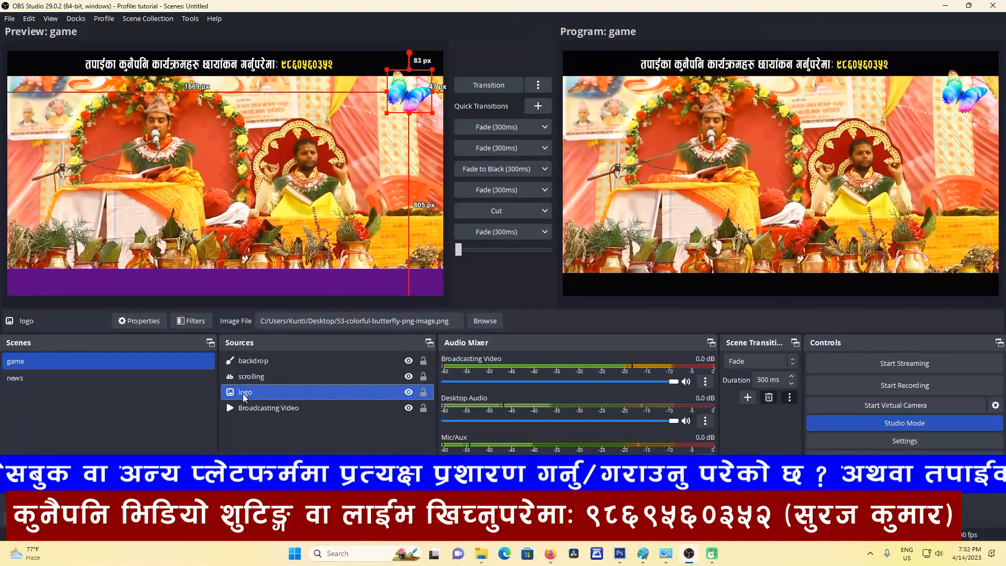
left_click(252, 362)
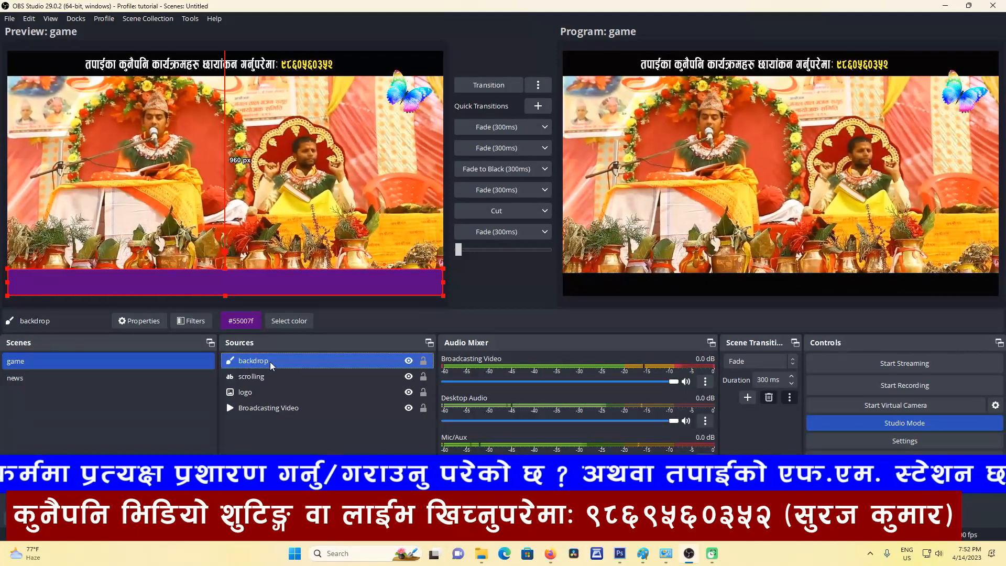
left_click(252, 373, "ctrl")
left_click(254, 363)
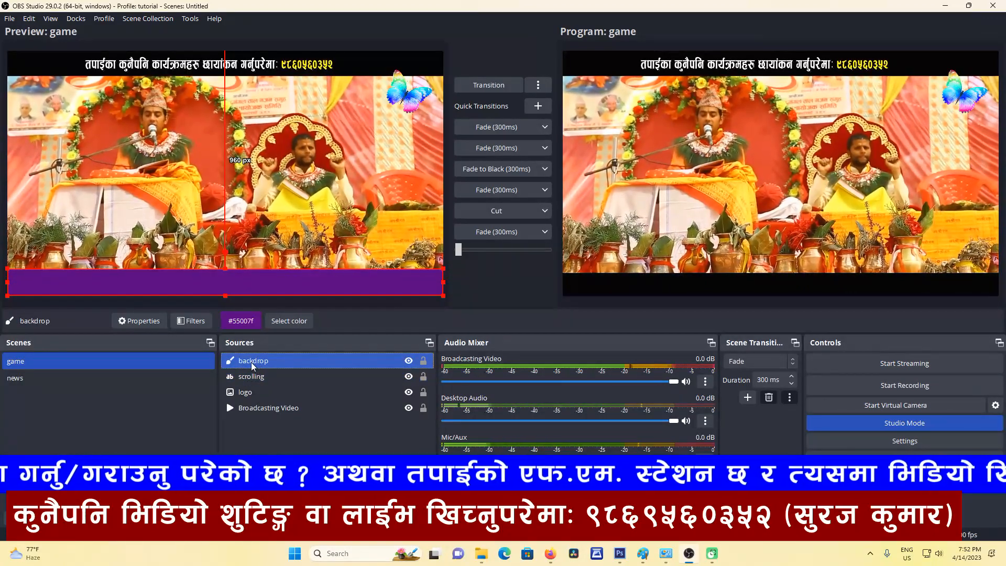
left_click(264, 376)
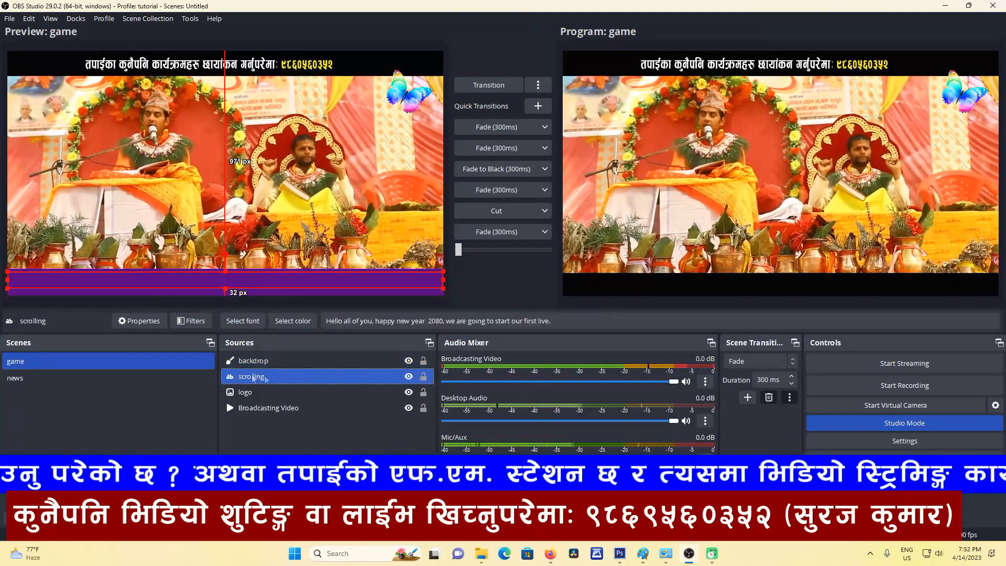
Place the scrolling source above the backdrop and transition the updated game scene to Program
mouse_move(260, 376)
left_mouse_down()
mouse_move(265, 360)
mouse_move(269, 379)
left_mouse_up()
left_click(140, 181)
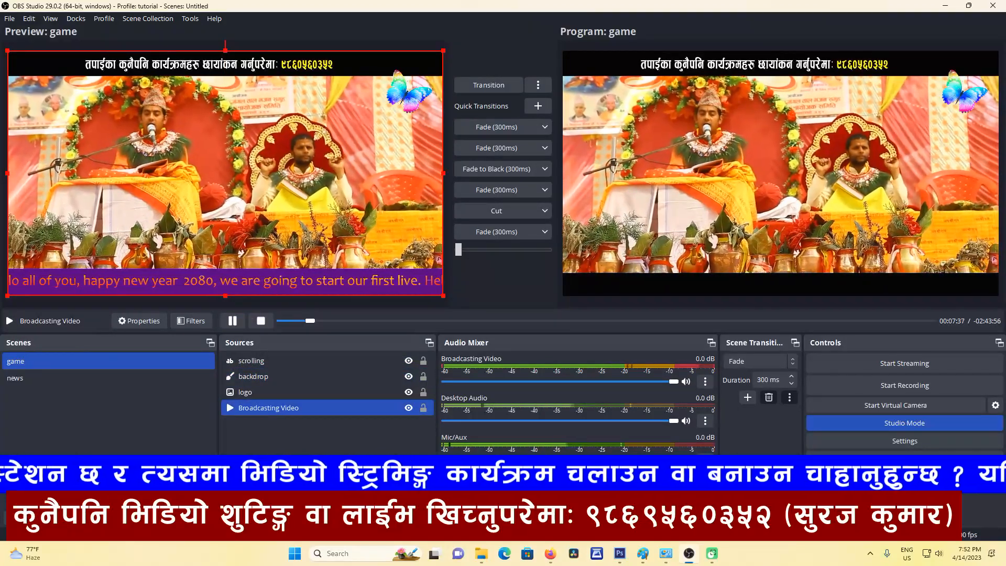
left_click(401, 110)
left_click(260, 277)
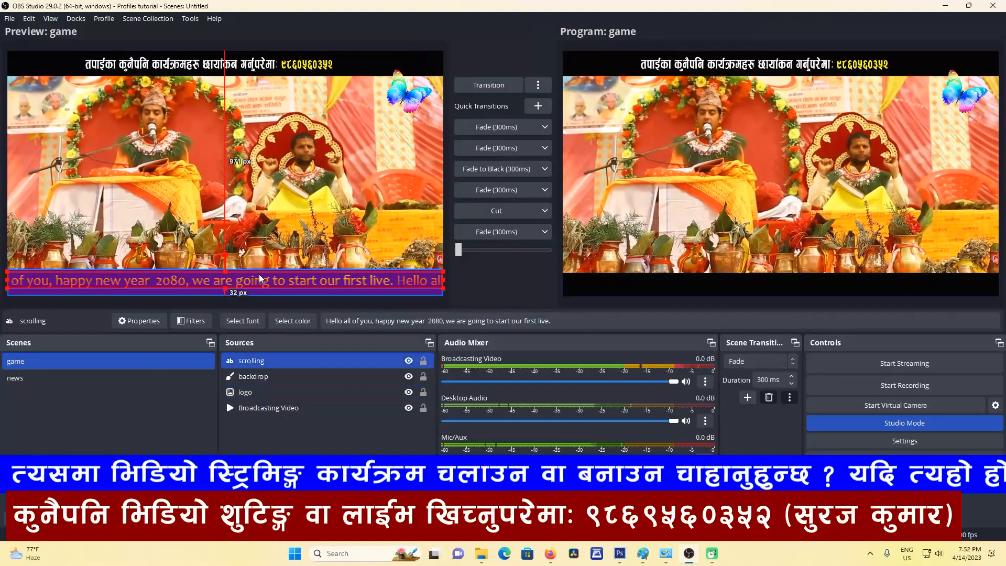
left_click(139, 205)
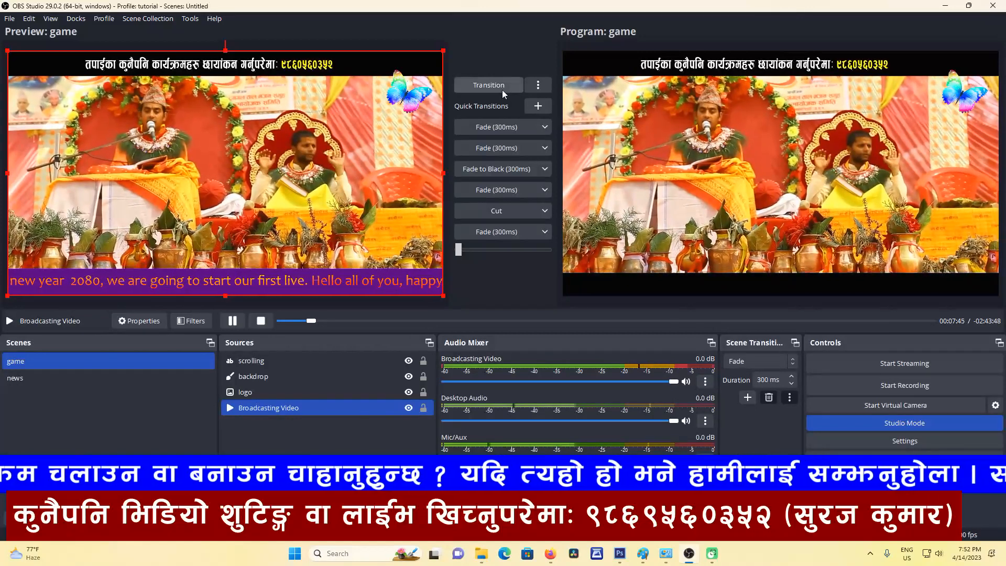
left_click(502, 87)
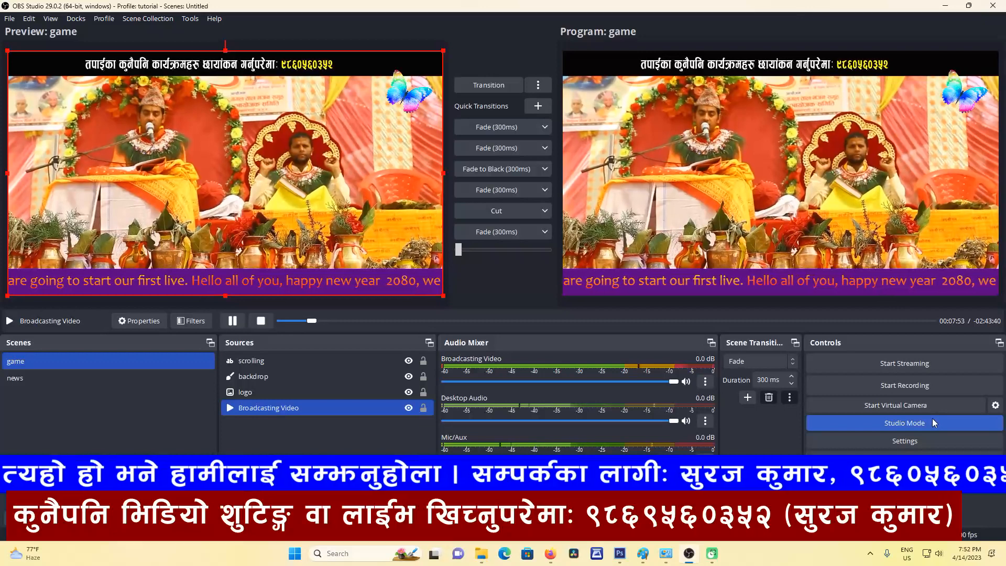
left_click(335, 460)
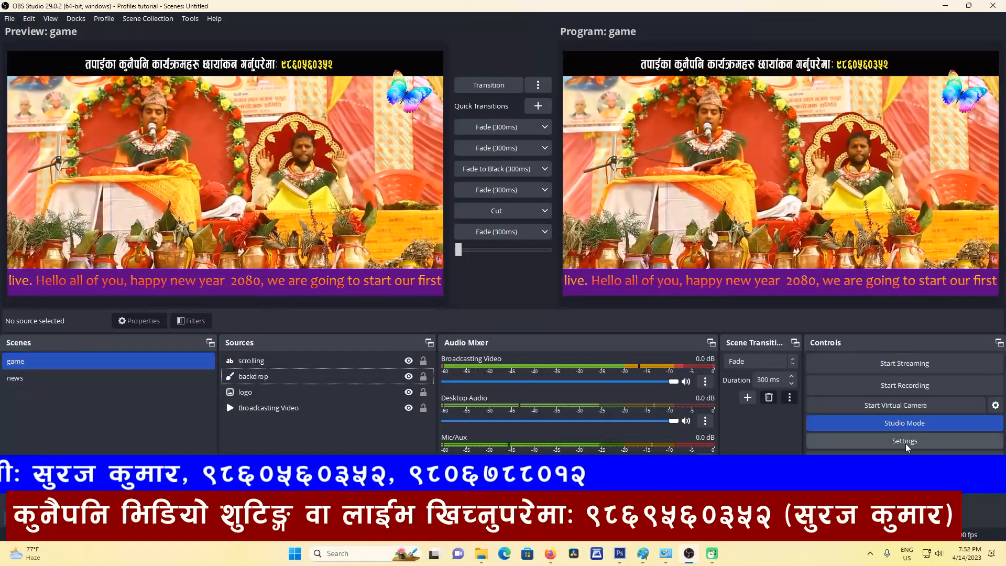
Open the Stream settings
left_click(906, 442)
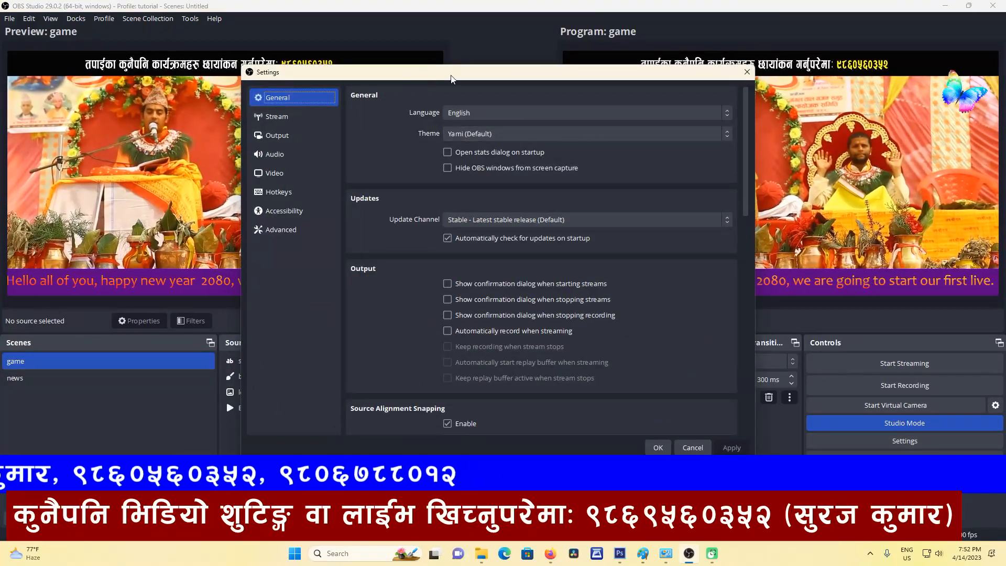
left_click_drag(451, 78, 331, 60)
left_click(144, 100)
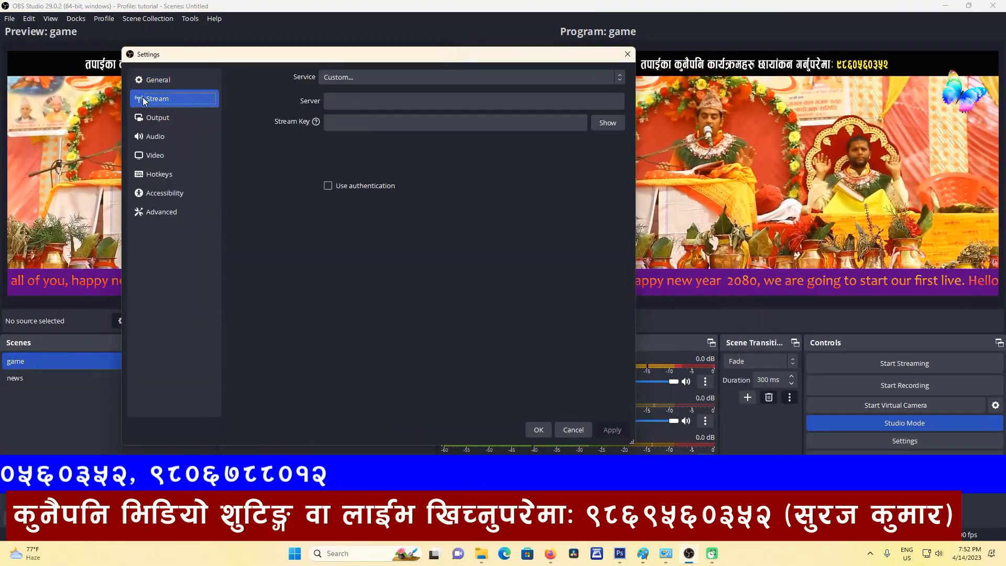
Try YouTube - RTMPS as the streaming service, browse the full service list, and return the service to Custom
left_click(338, 77)
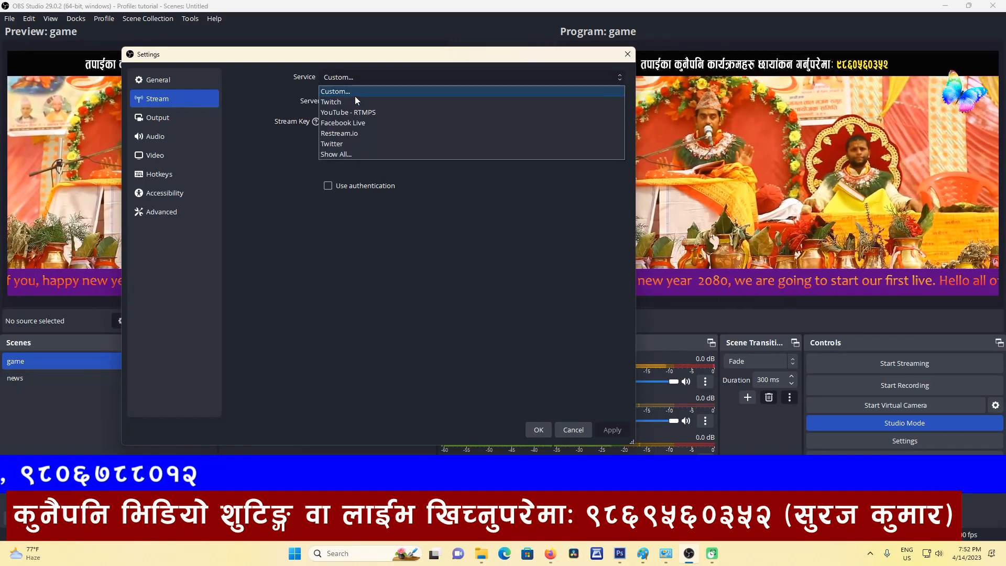
left_click(356, 112)
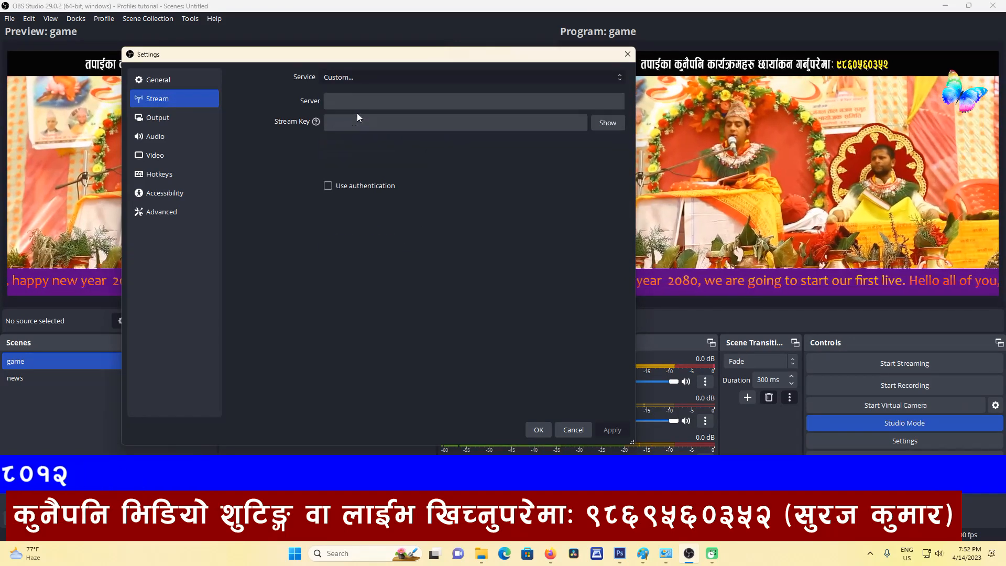
left_click(367, 80)
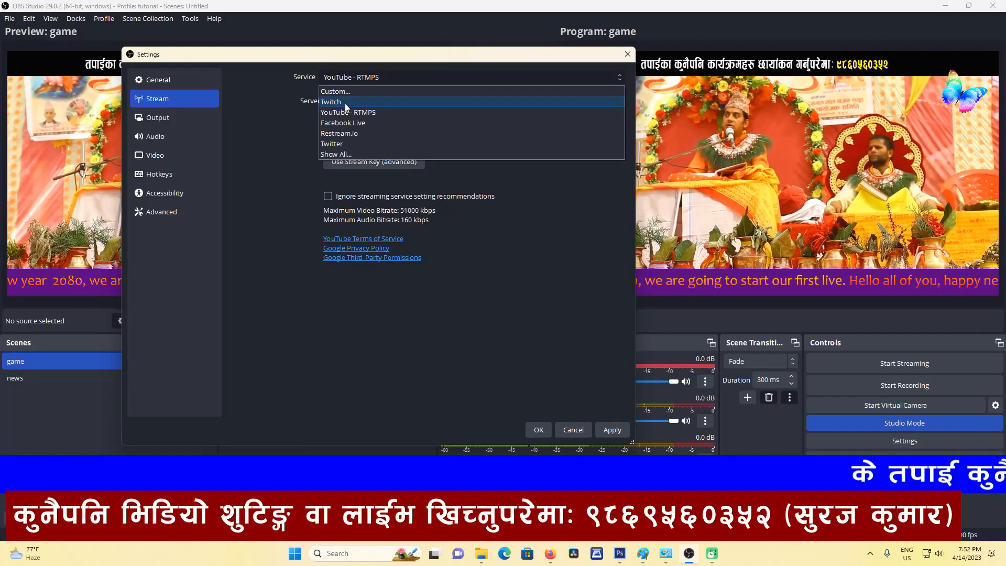
left_click(338, 155)
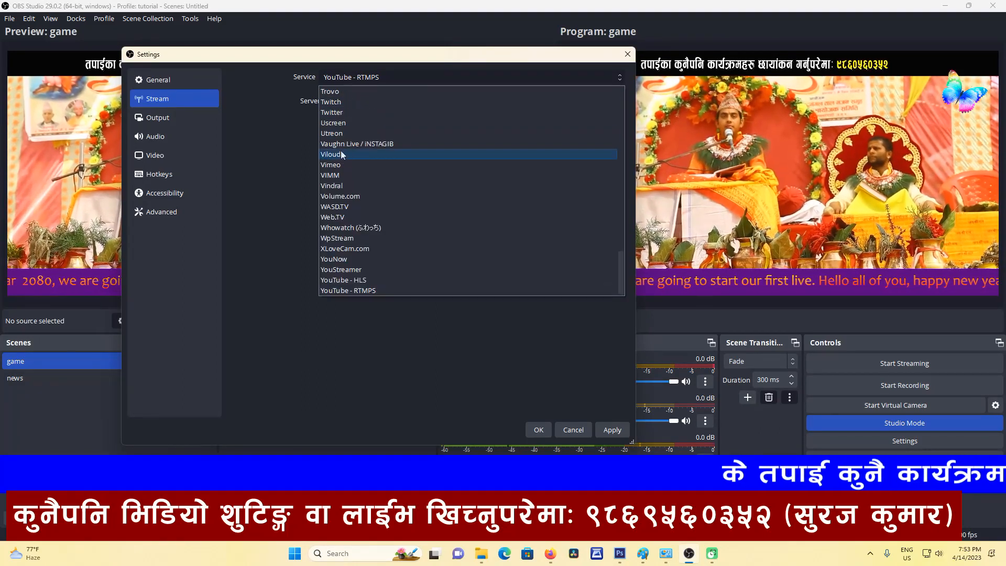
scroll(383, 224, "up", 20)
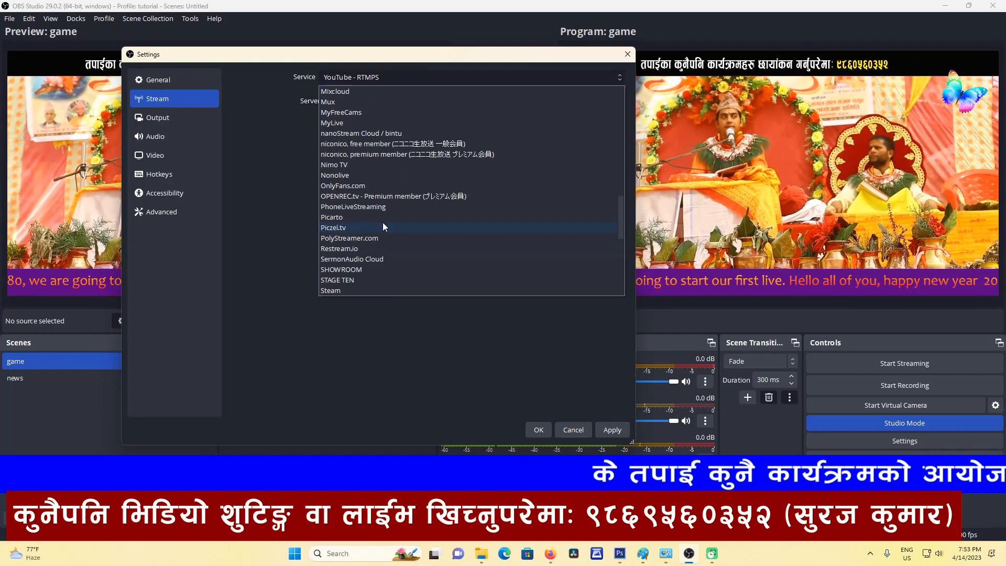
scroll(382, 222, "up", 15)
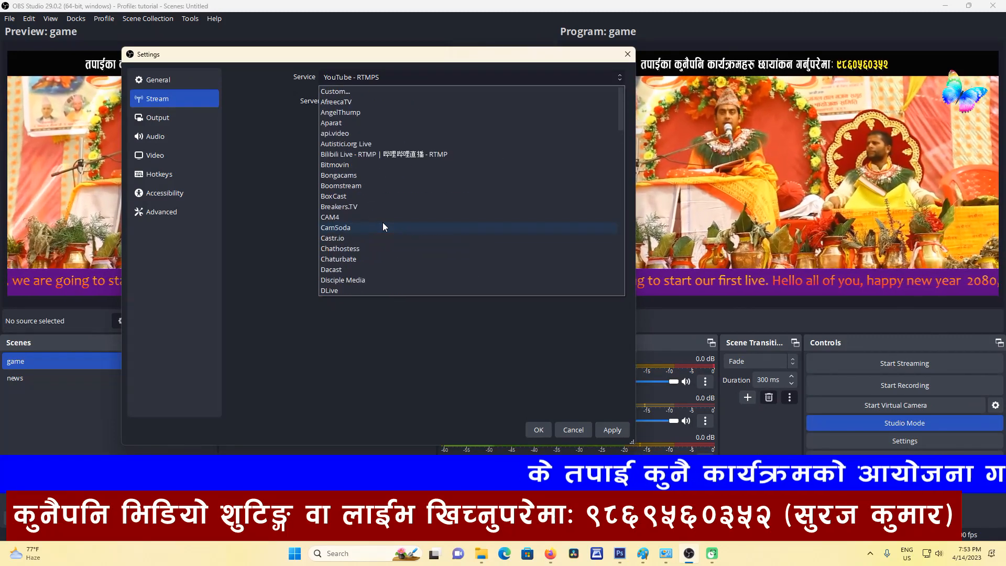
left_click(360, 91)
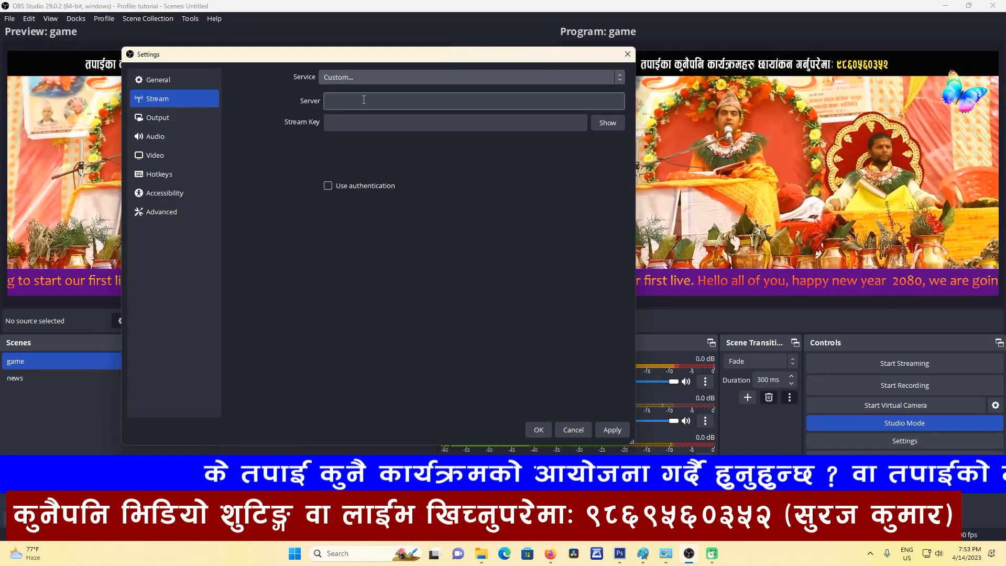
left_click(363, 100)
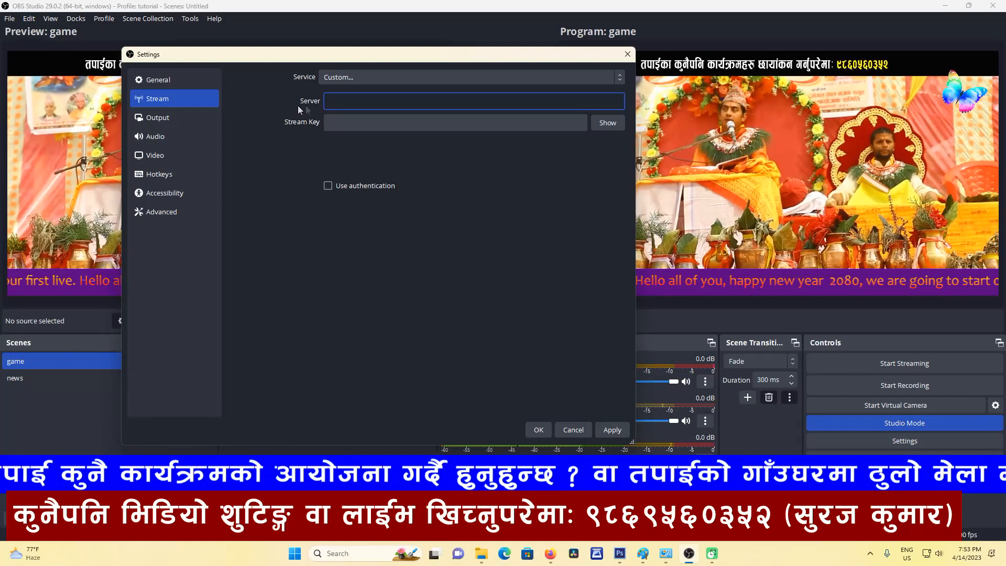
left_click(476, 119)
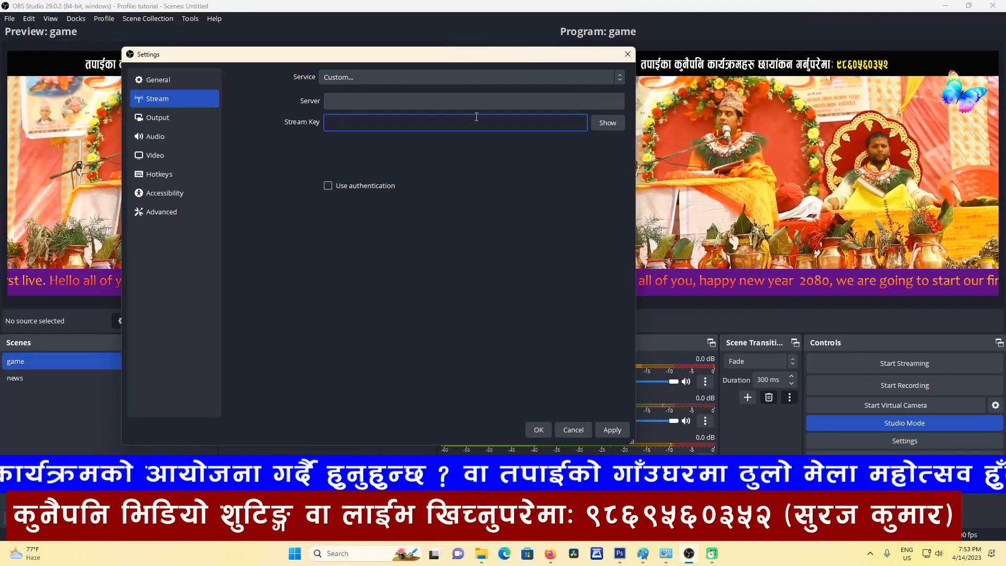
Switch to Firefox, open facebook.com in a new tab, and start a Go live setup for the profile
key("alt+Tab")
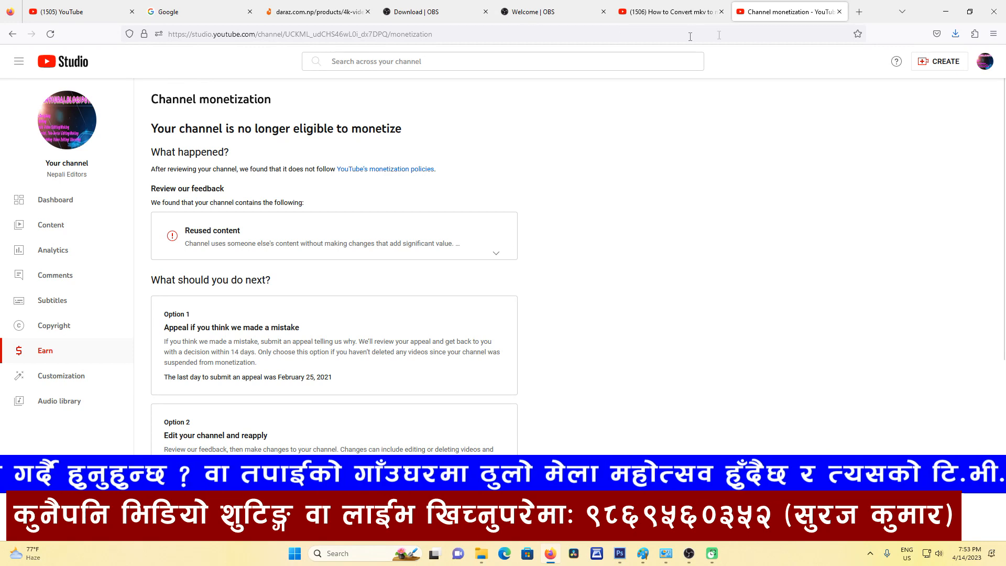
left_click(859, 13)
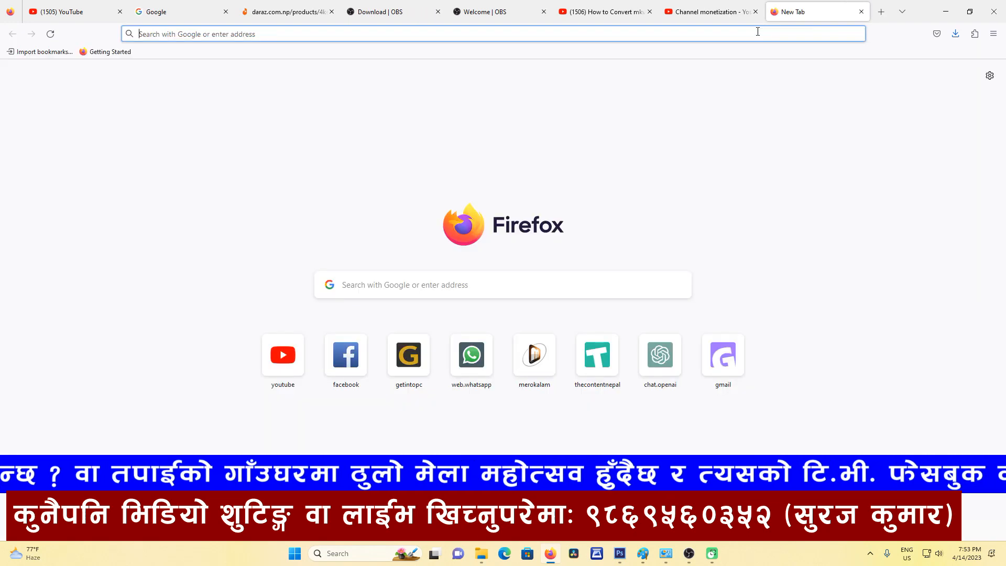
type("facebook.com")
key("Return")
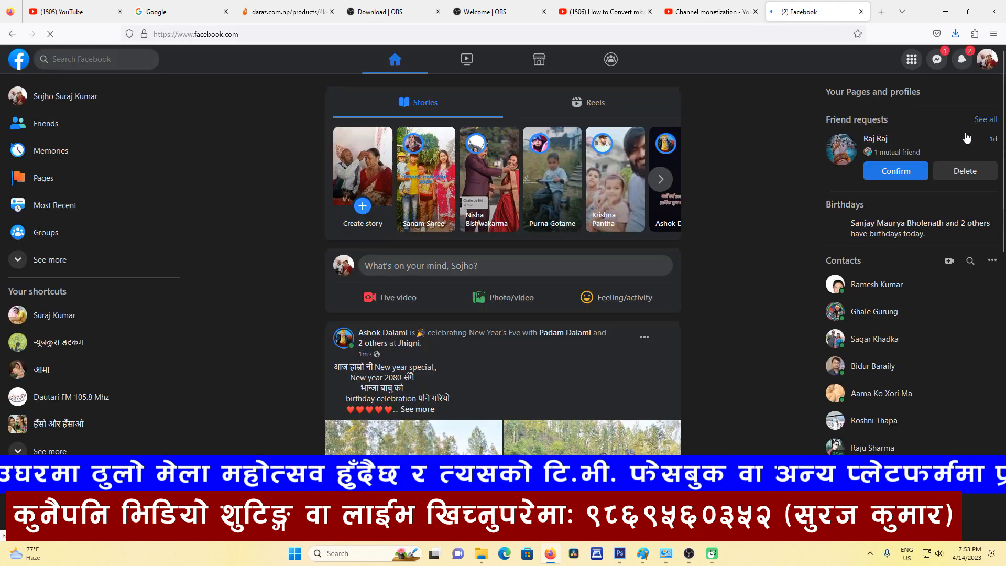
left_click(985, 67)
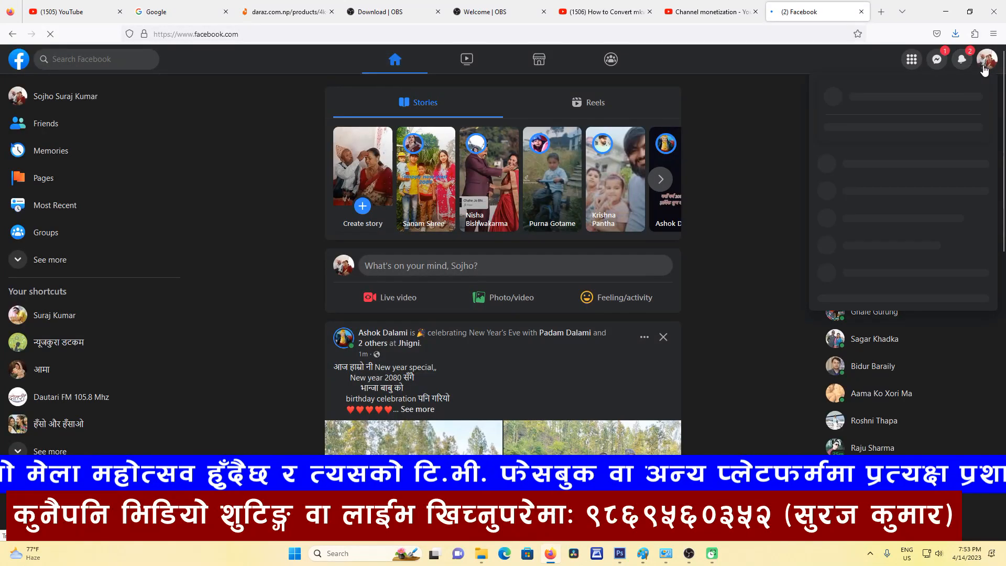
left_click(752, 197)
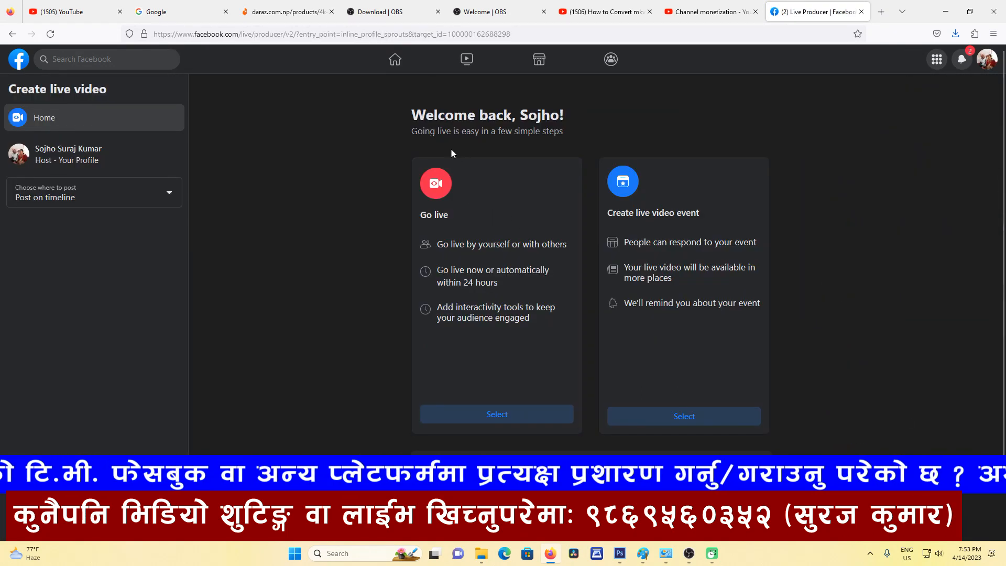
left_click(498, 415)
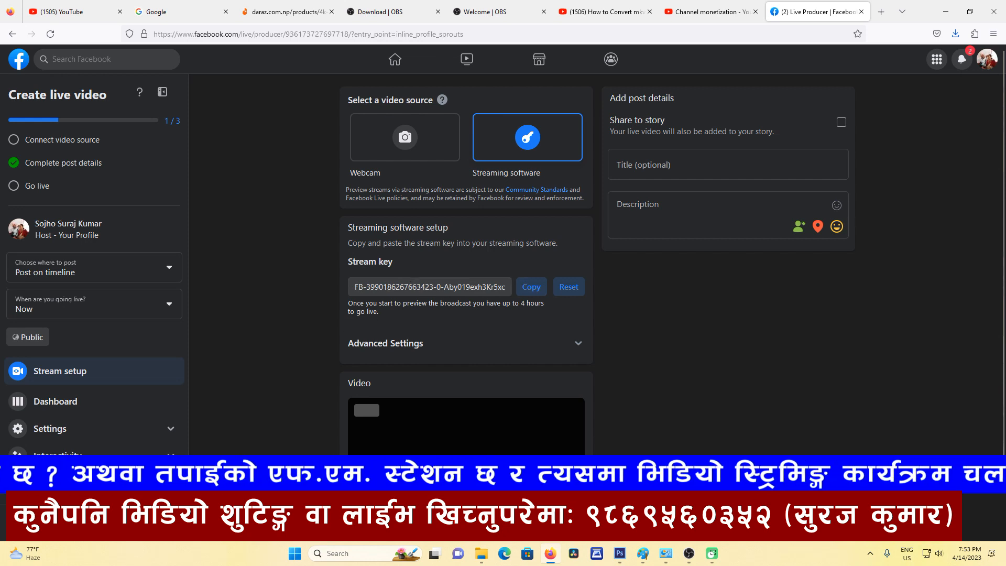
Switch back to OBS and paste the copied Facebook stream key into the Stream Key field
left_click(696, 560)
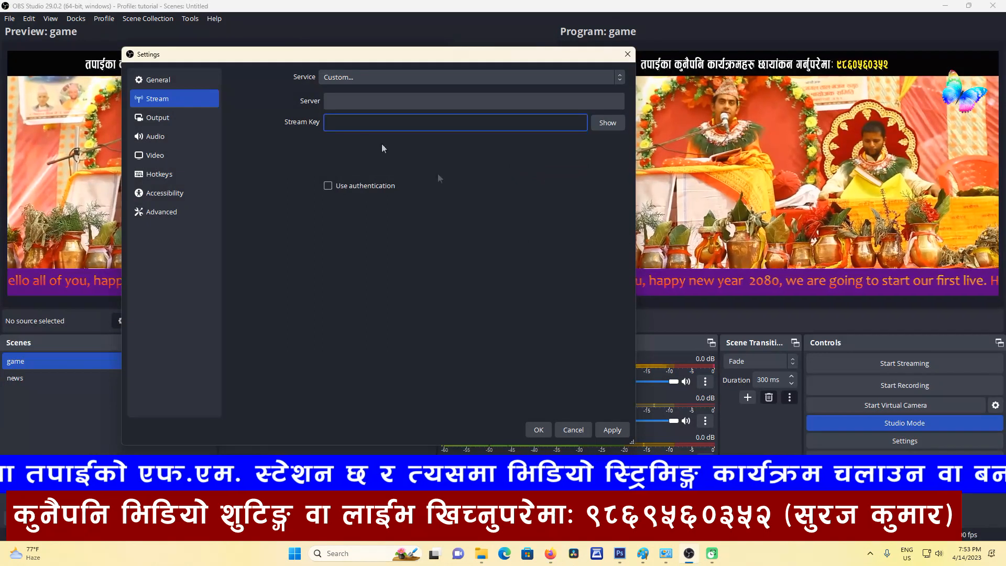
right_click(333, 123)
left_click(358, 193)
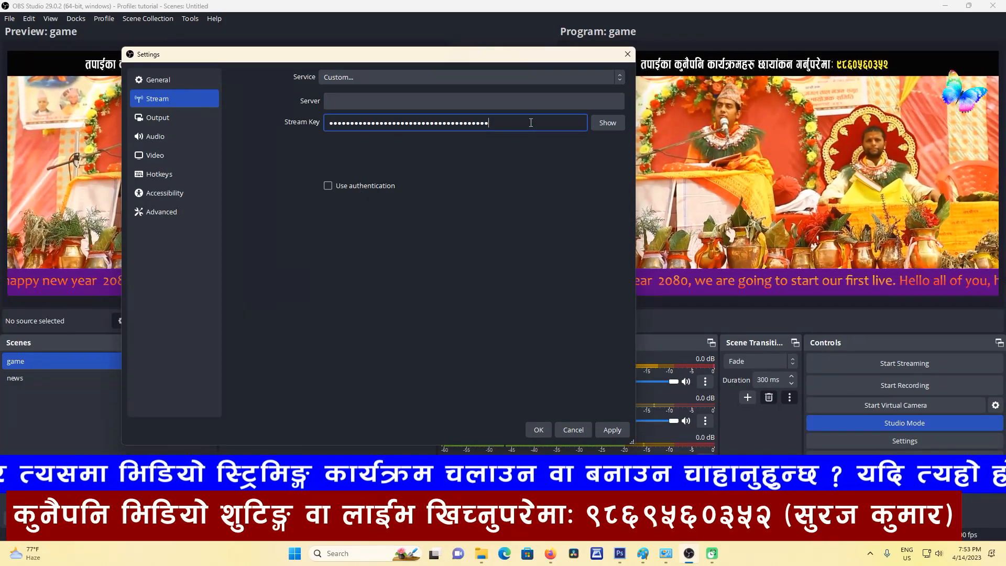
left_click_drag(532, 122, 276, 109)
left_click(514, 120)
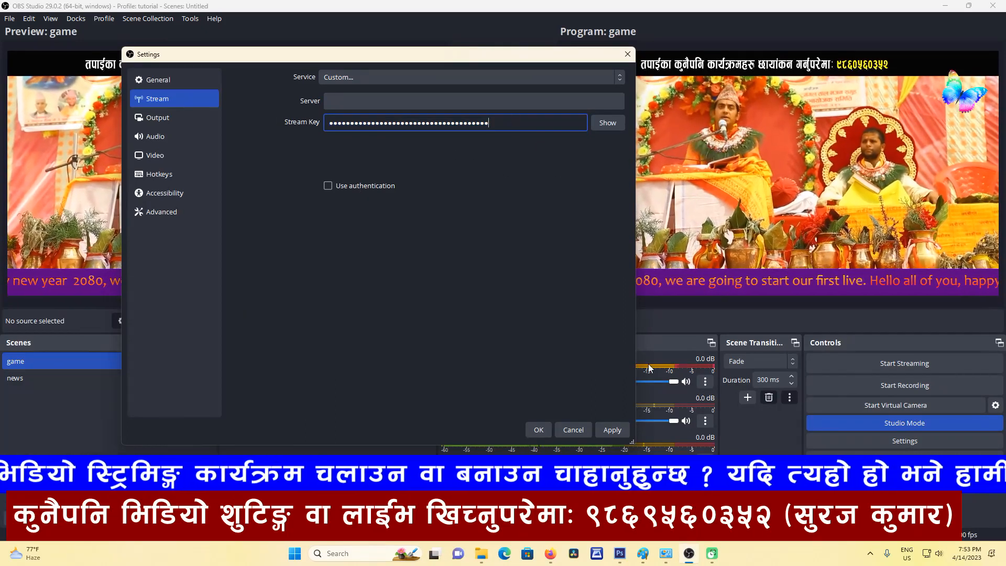
Return to Firefox, expand the Advanced Settings of the Facebook stream setup, and copy the server URL
left_click(549, 553)
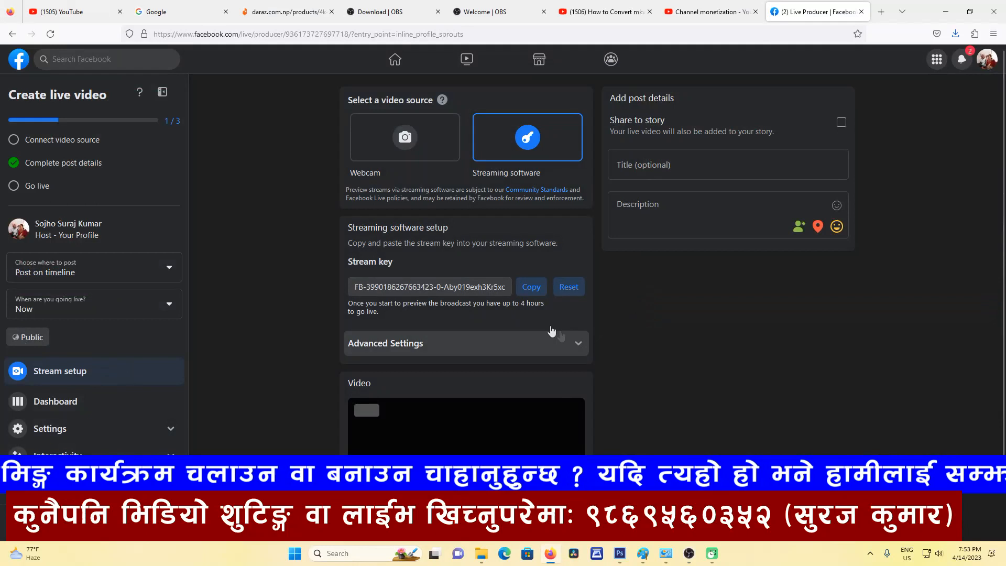
left_click(577, 347)
scroll(514, 419, "down", 2)
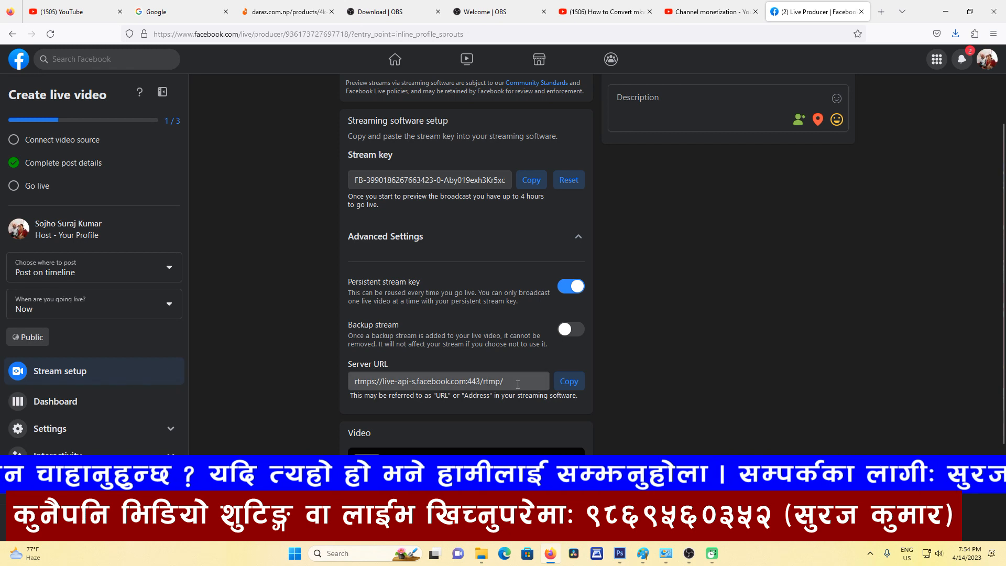
left_click_drag(517, 382, 303, 381)
key("super+c")
right_click(427, 381)
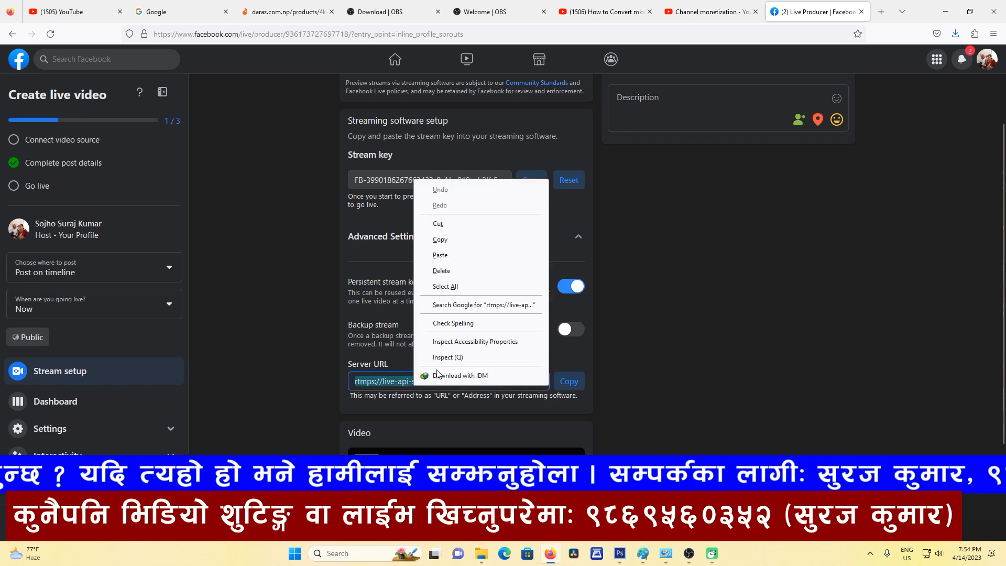
left_click(441, 240)
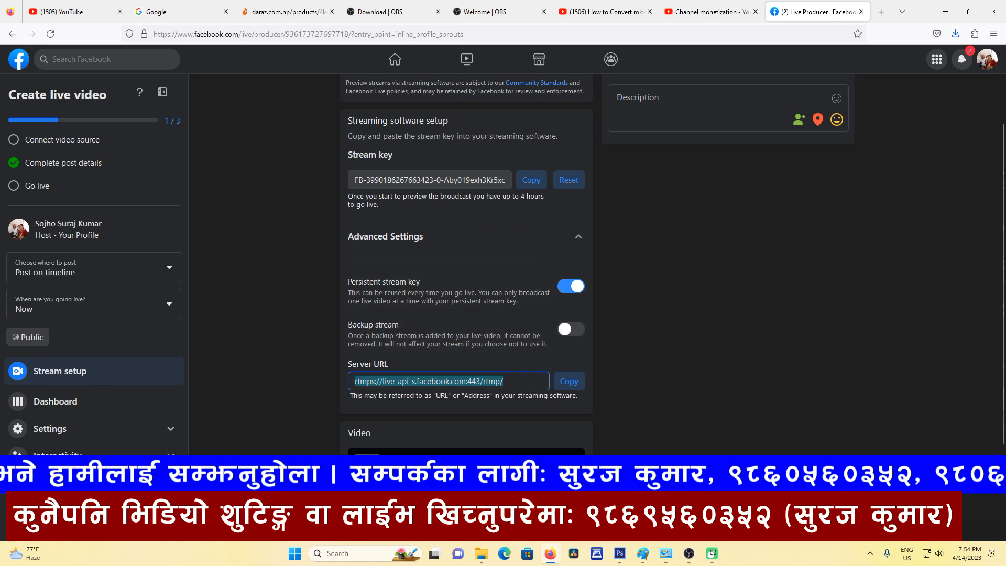
In OBS, set the custom server to rtmps://live-api-s.facebook.com:443/rtmp/ and apply and close the settings
left_click(689, 553)
right_click(345, 103)
left_click(373, 179)
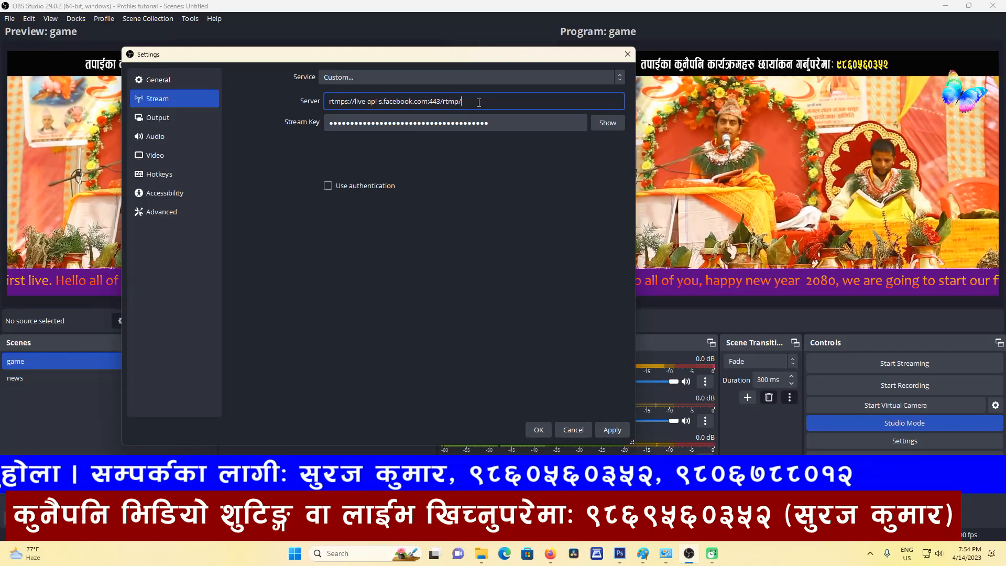
left_click(612, 430)
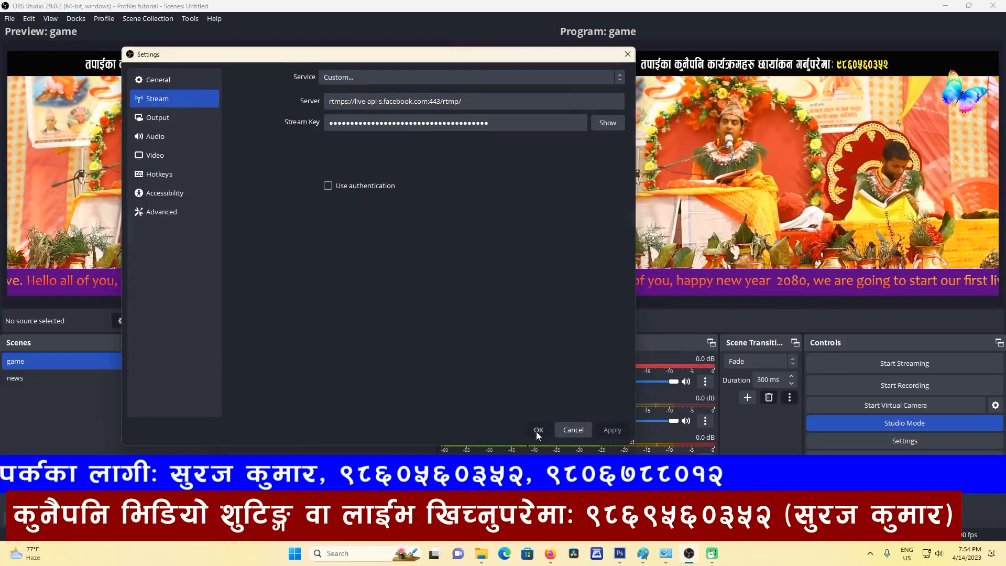
left_click(539, 430)
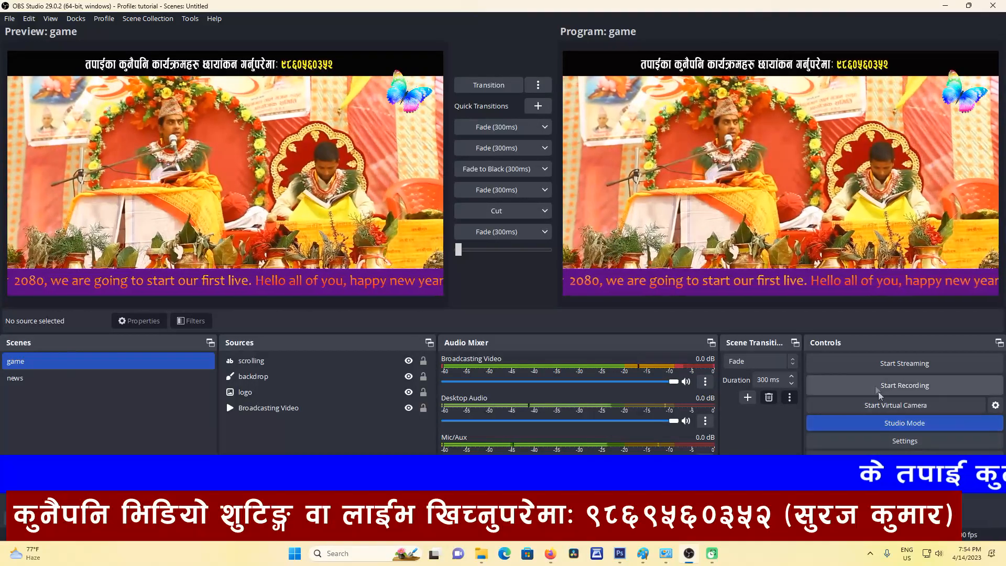
Start streaming, restore the OBS window to a smaller size, and bring the Facebook Live Producer page to the front
left_click(892, 365)
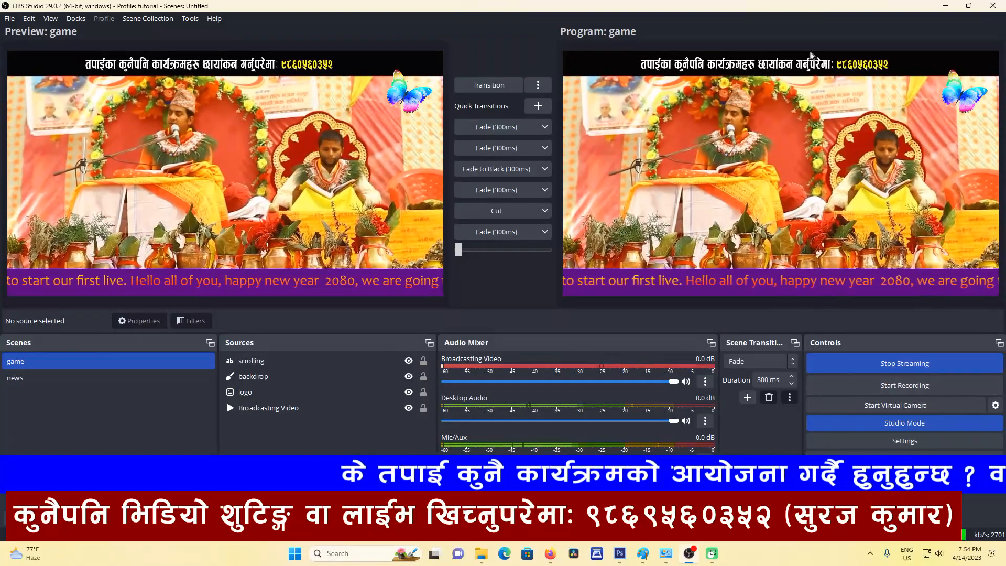
double_click(804, 10)
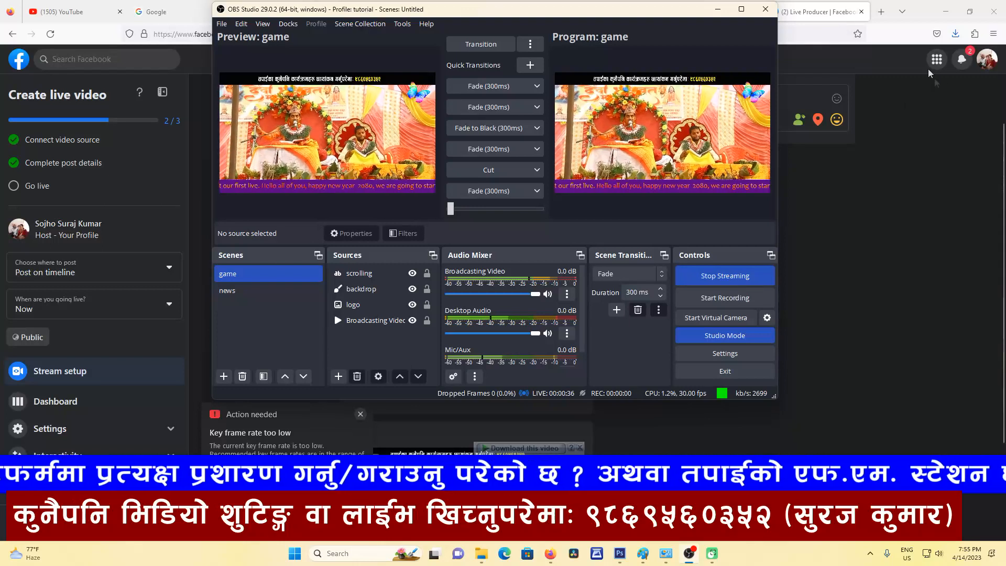
left_click(932, 9)
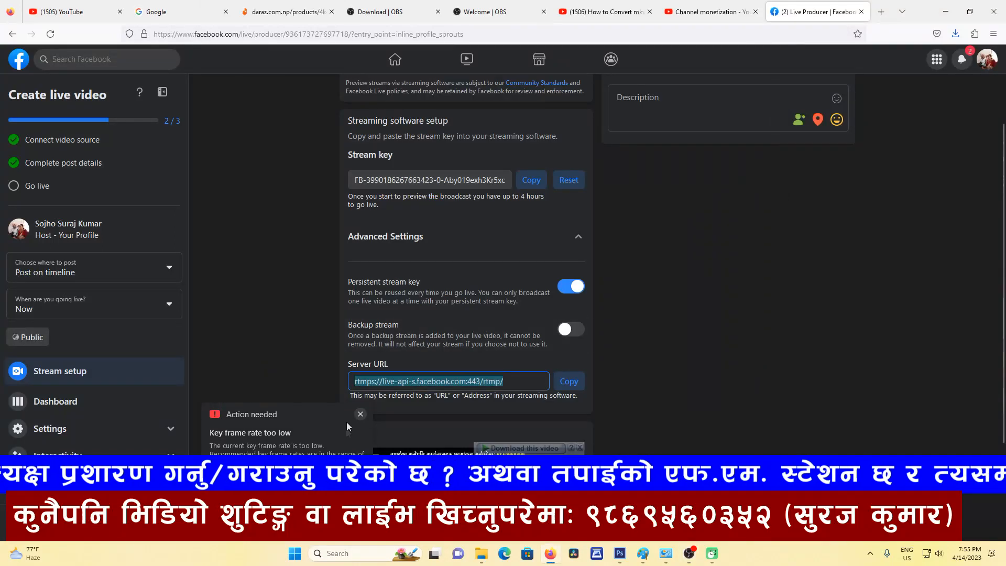
Check the stream preview on the Facebook Live Producer page, then switch to OBS and maximize its window
scroll(719, 395, "down", 3)
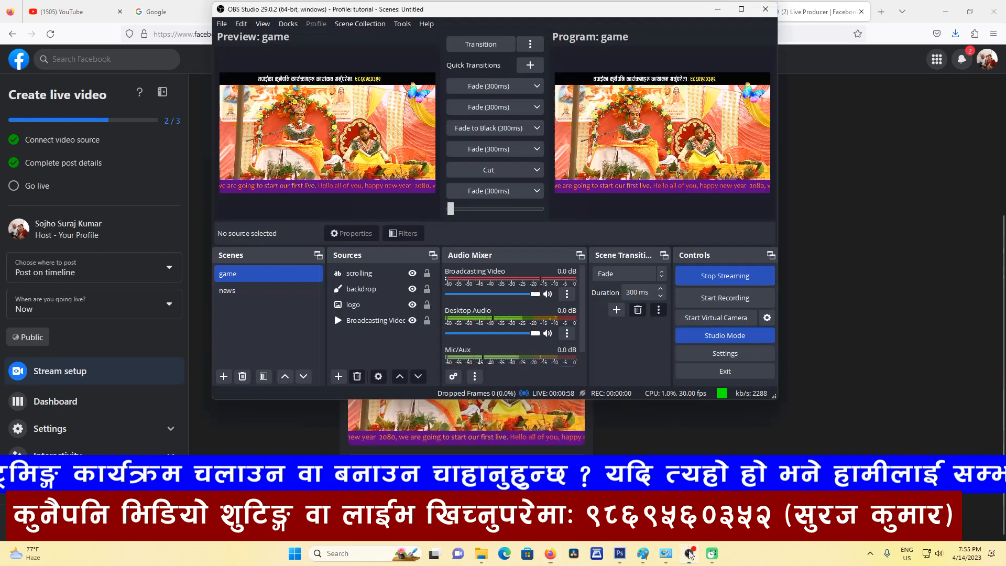
key("alt+Tab")
left_click(742, 10)
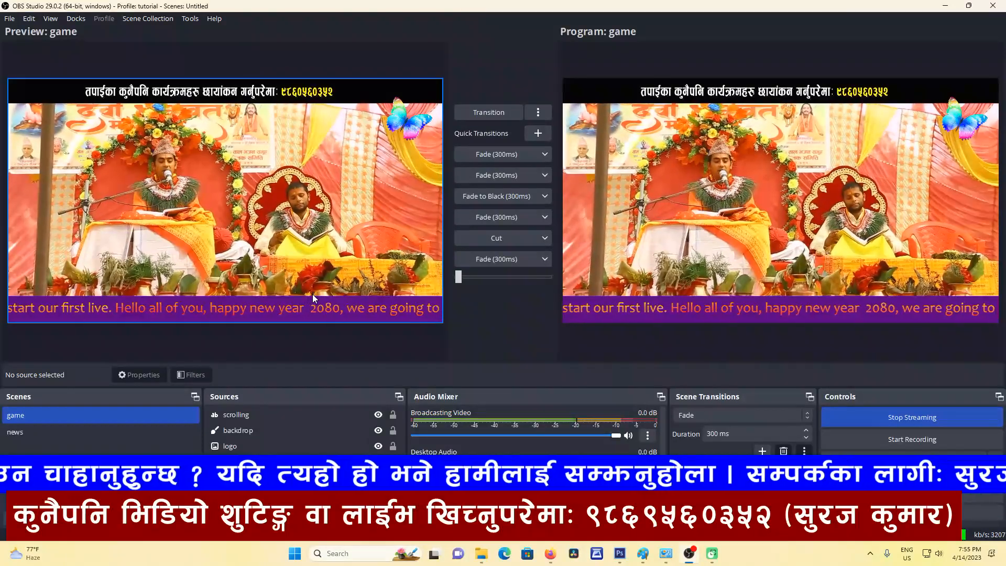
Switch to YouTube Studio in Firefox, open its create options, and close the Facebook Live Producer page
left_click(550, 553)
left_click(713, 11)
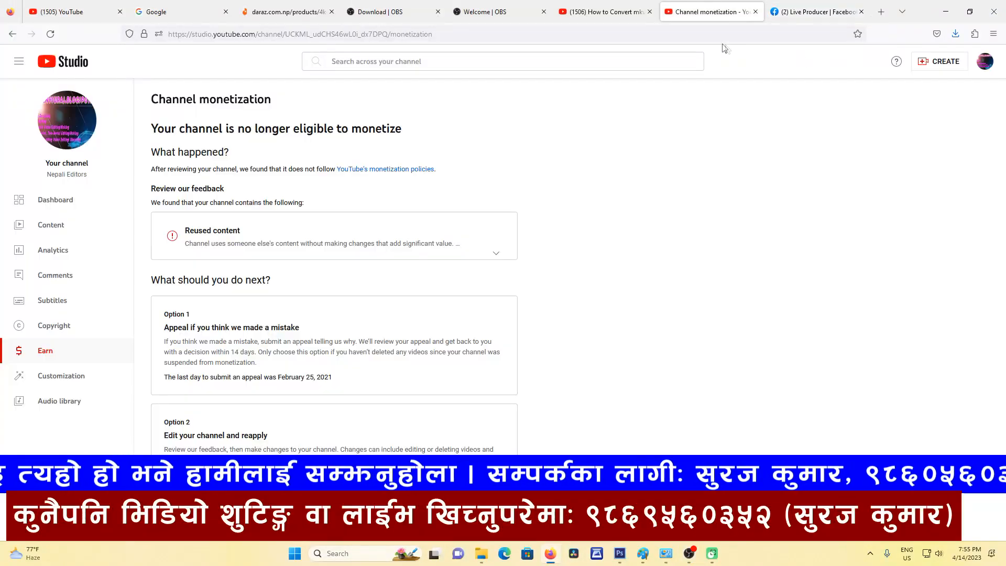
left_click(937, 65)
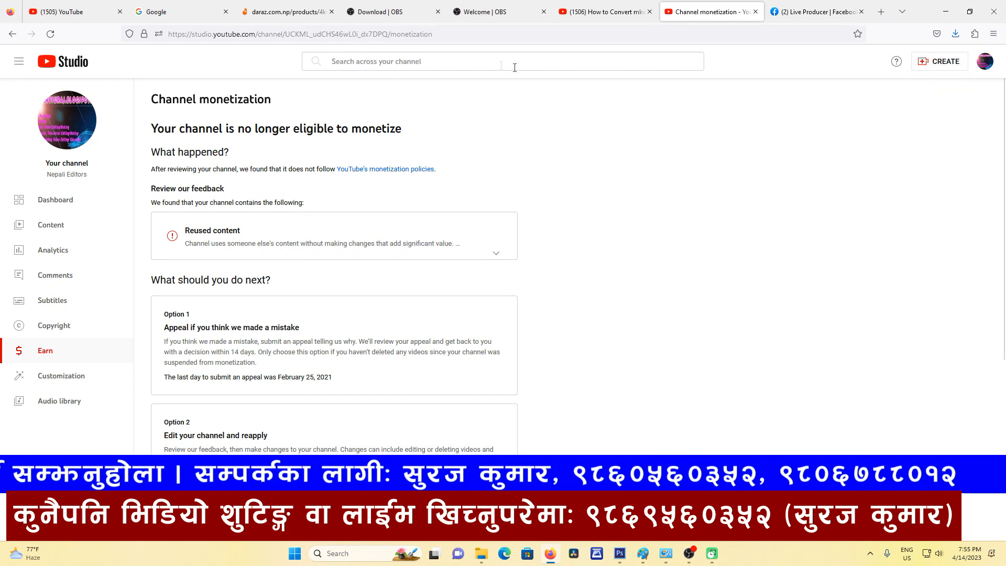
left_click(943, 63)
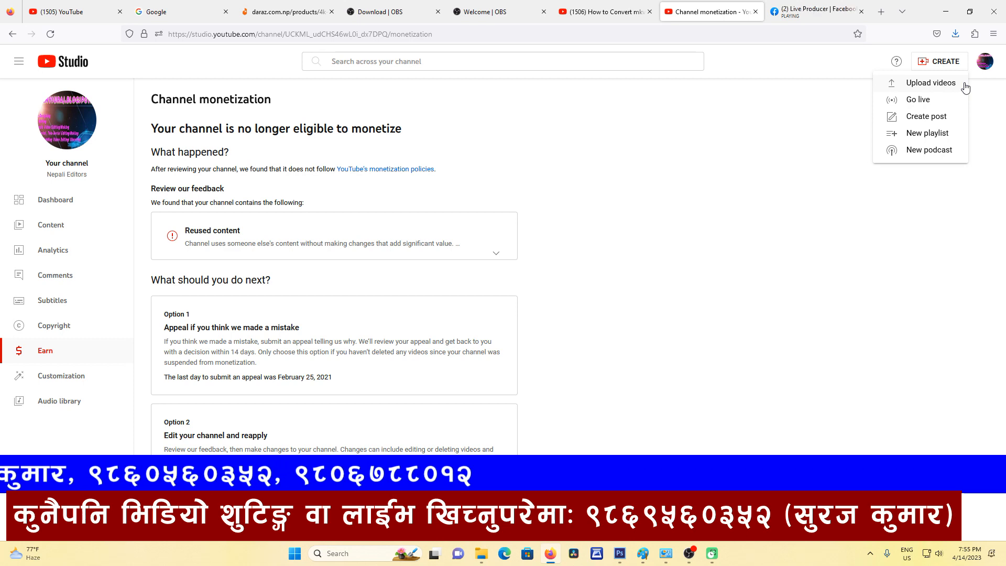
left_click(863, 11)
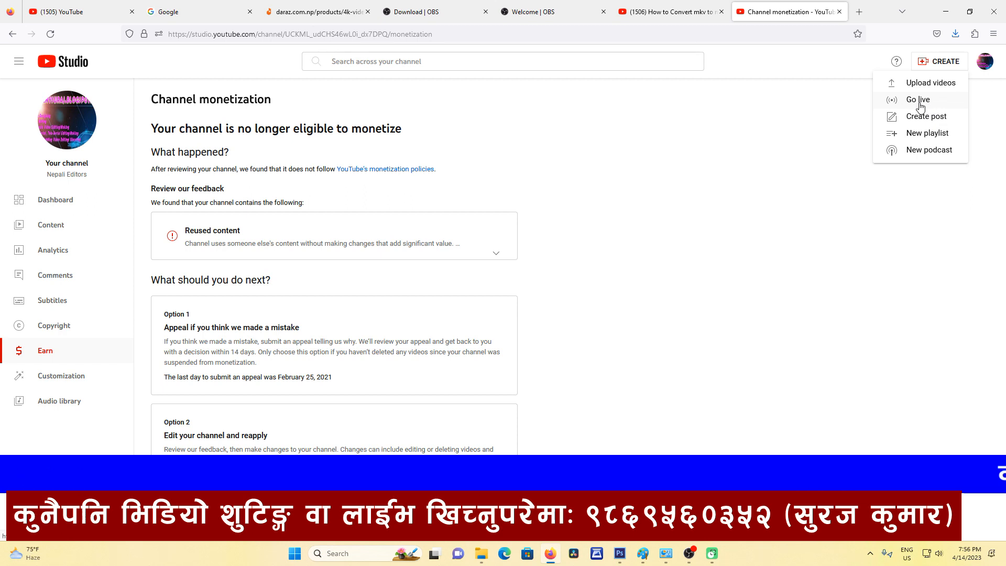
Set up a YouTube live stream to go live right now with streaming software
left_click(921, 107)
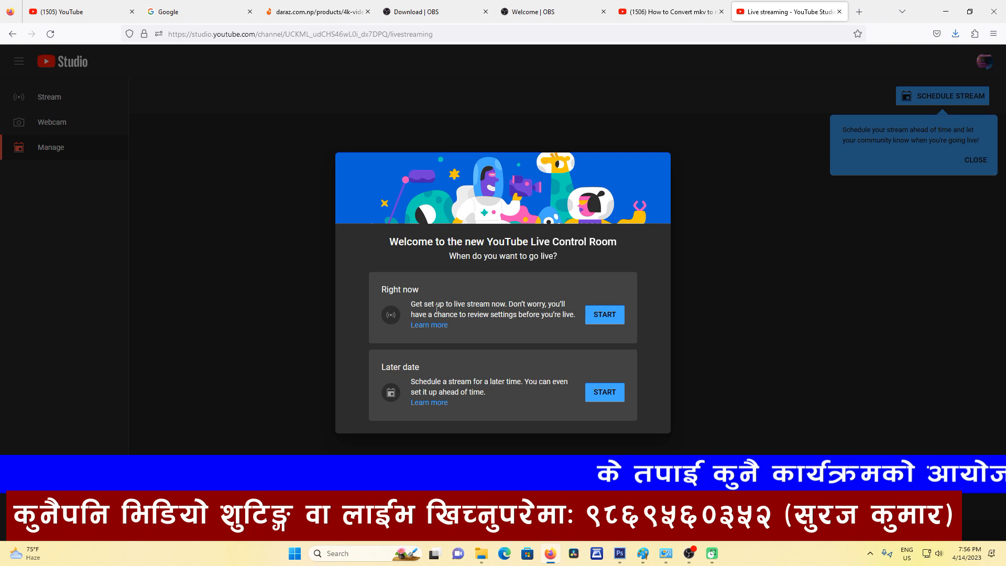
left_click(605, 315)
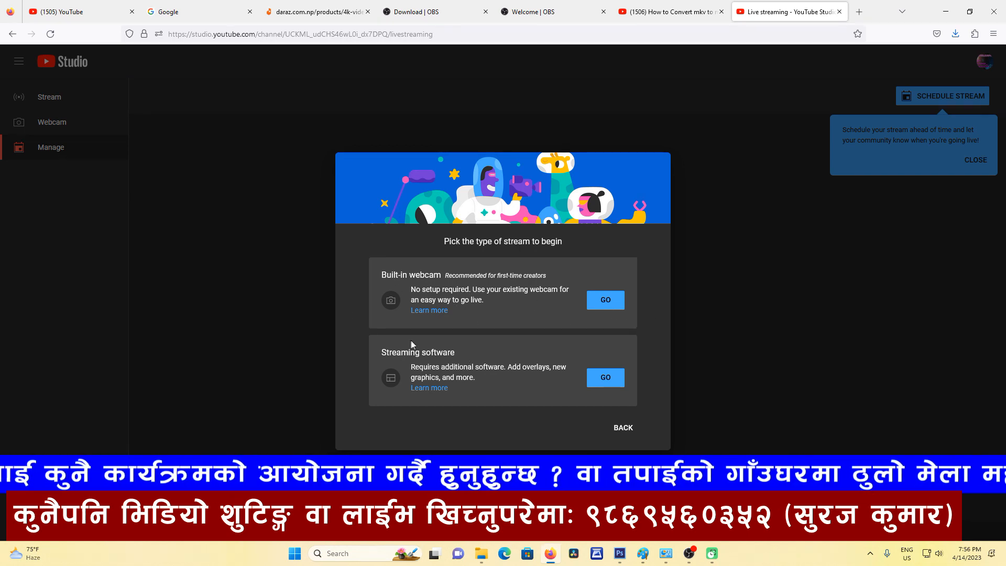
left_click(616, 385)
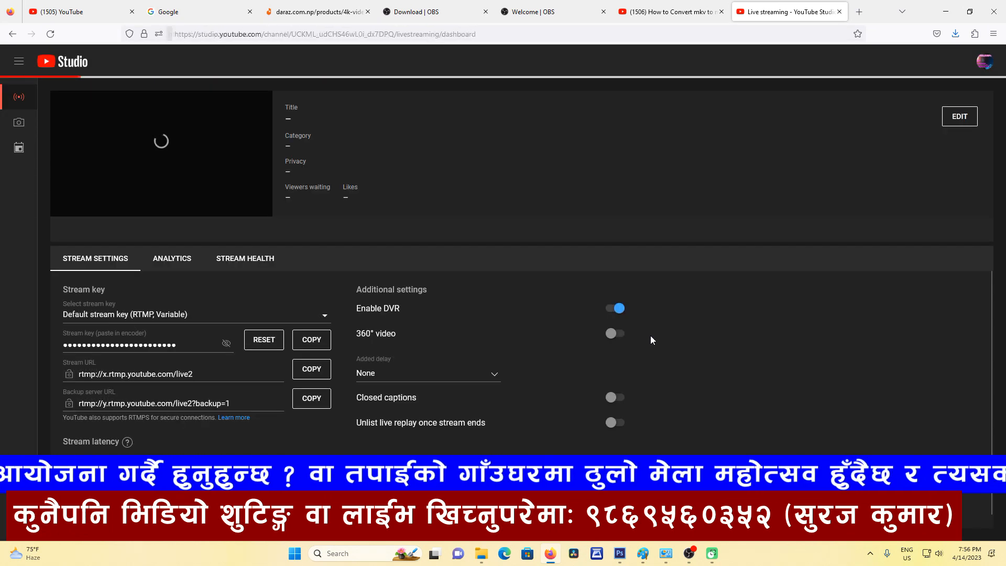
Dismiss the login-saving prompt and the moderation notice, and copy the YouTube stream key
left_click(486, 334)
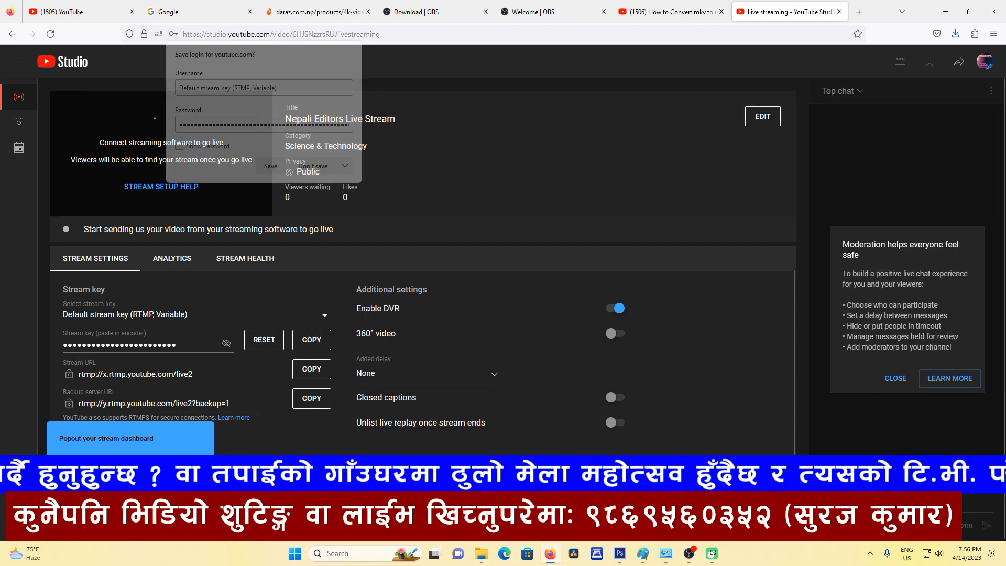
left_click(895, 379)
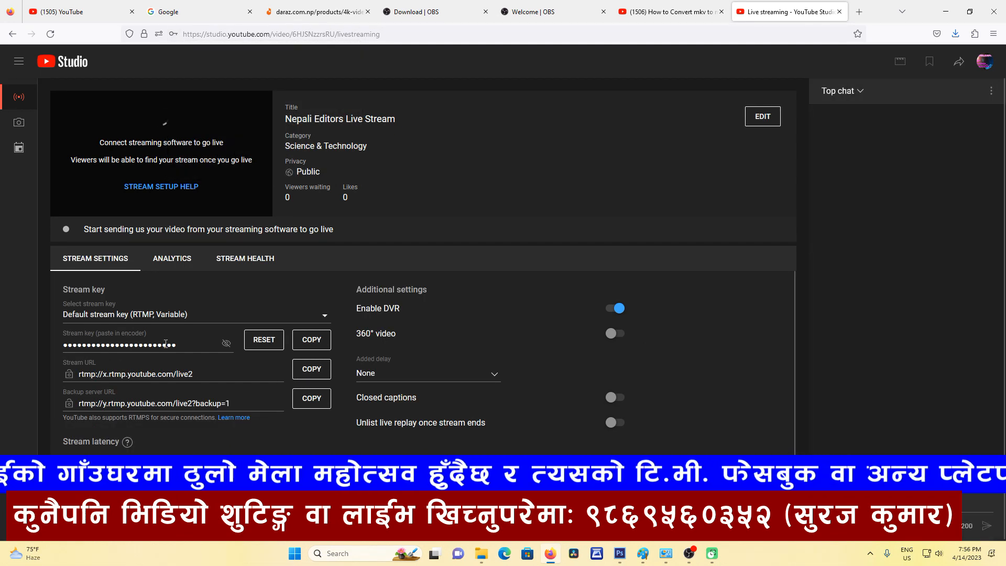
left_click(316, 345)
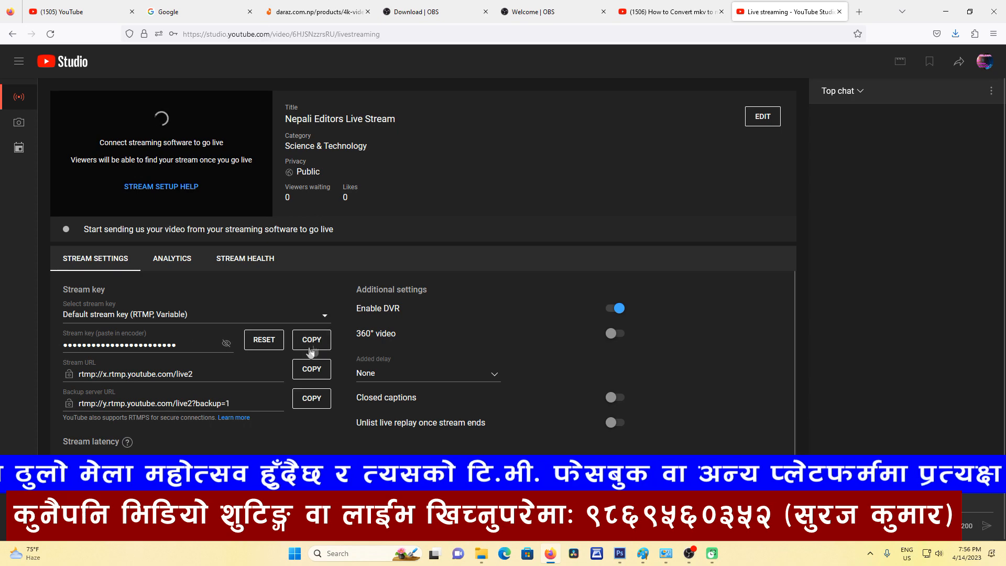
Switch to OBS, stop the Facebook stream, and replace the Stream Key in the stream settings with the copied YouTube key
left_click(688, 555)
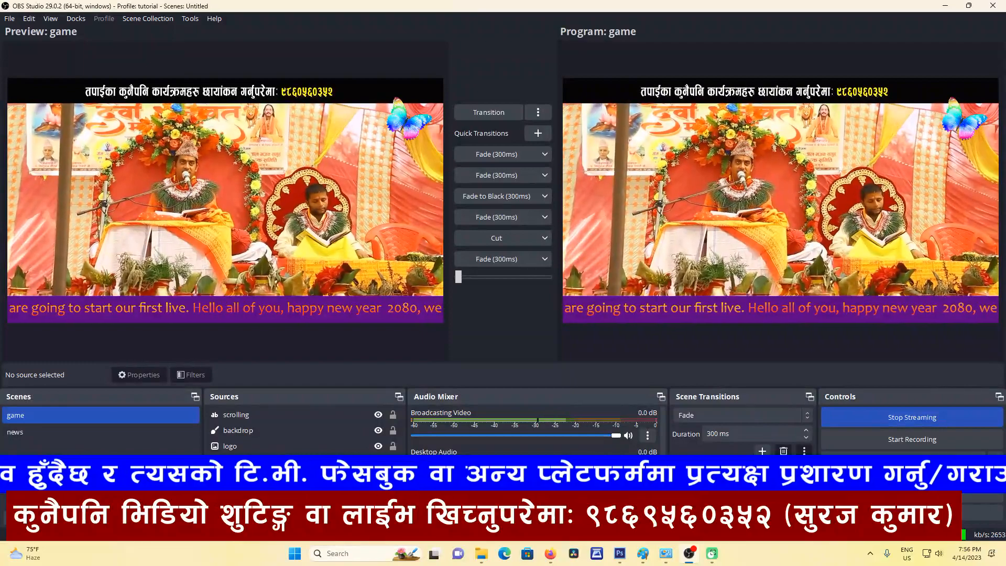
left_click(896, 419)
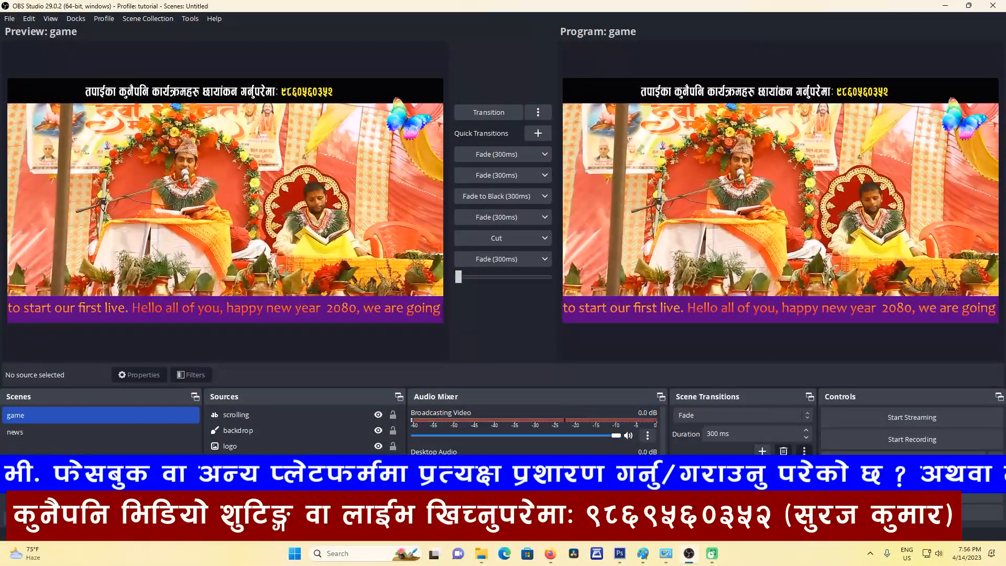
left_click(896, 496)
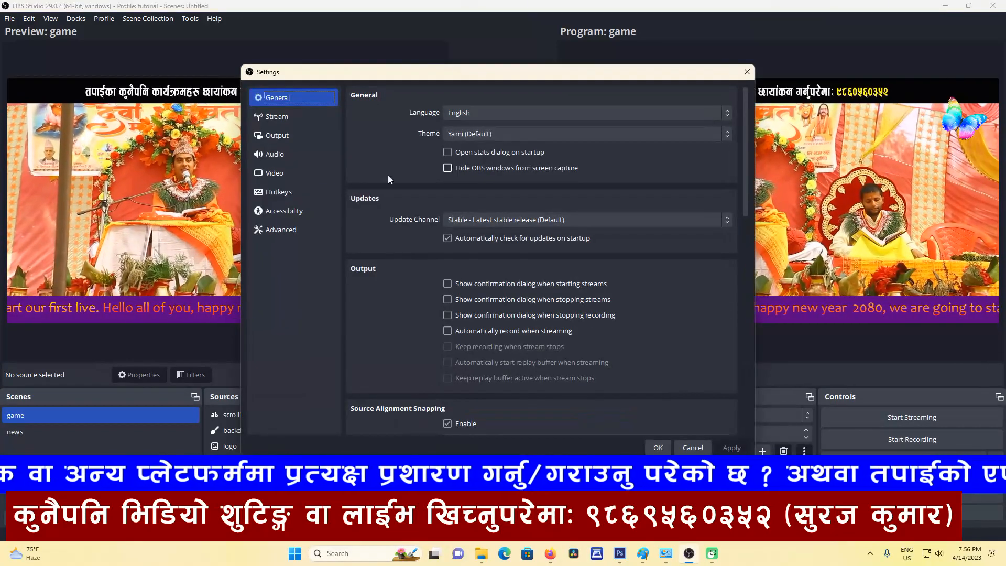
left_click(281, 120)
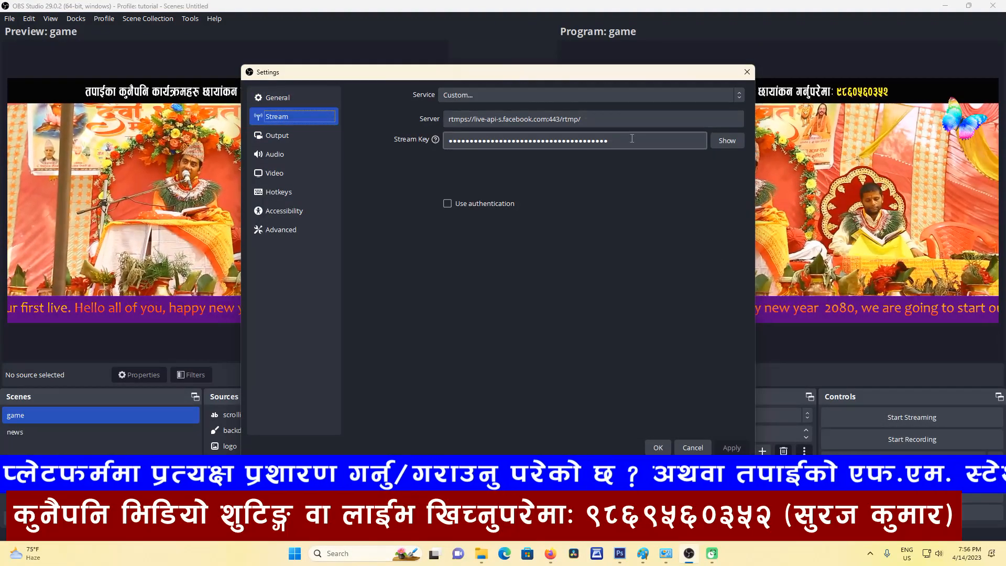
left_click_drag(631, 140, 88, 139)
right_click(450, 140)
left_click(510, 218)
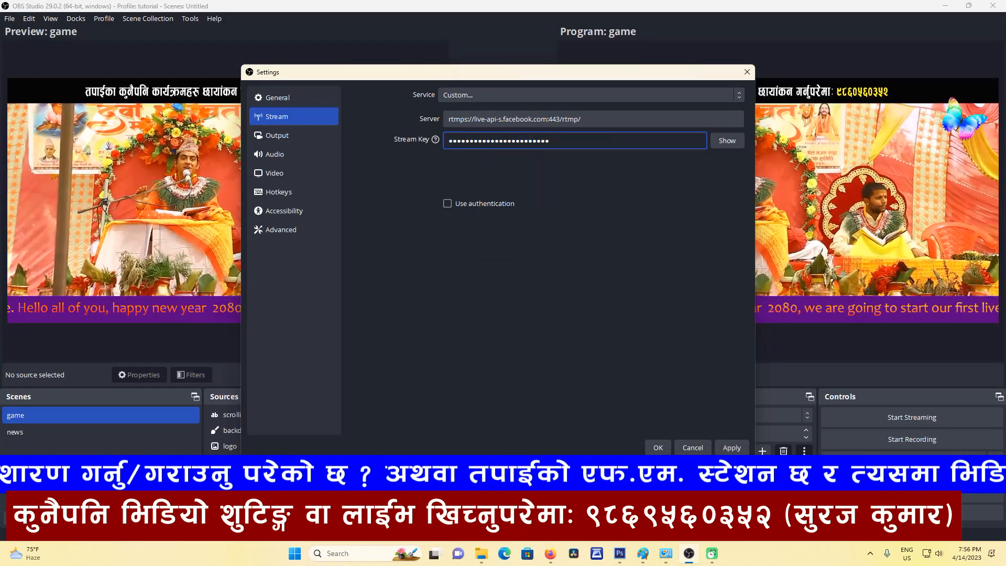
Copy the stream URL from YouTube Studio, set the OBS custom server to rtmp://x.rtmp.youtube.com/live2, and confirm the settings
left_click(550, 554)
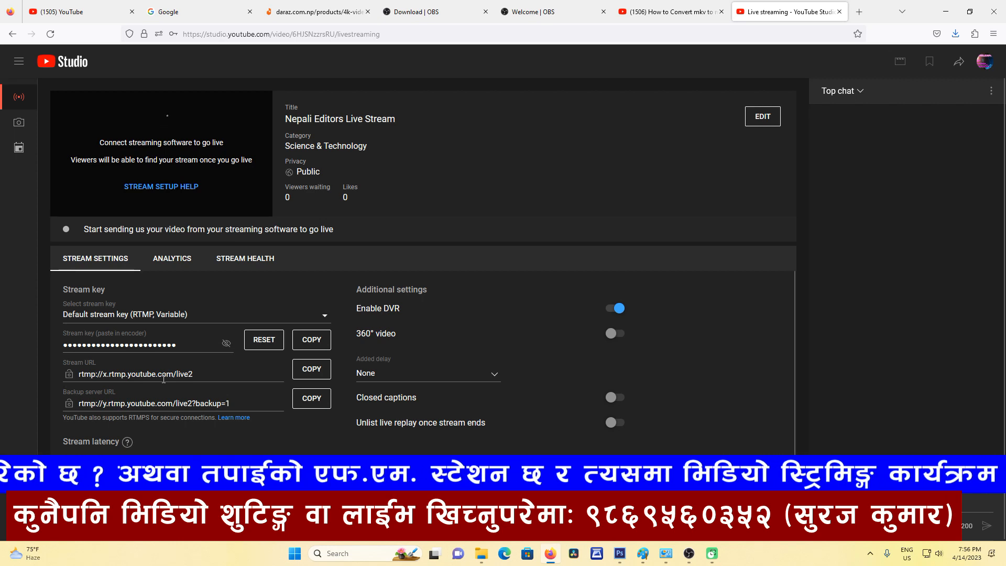
left_click(314, 371)
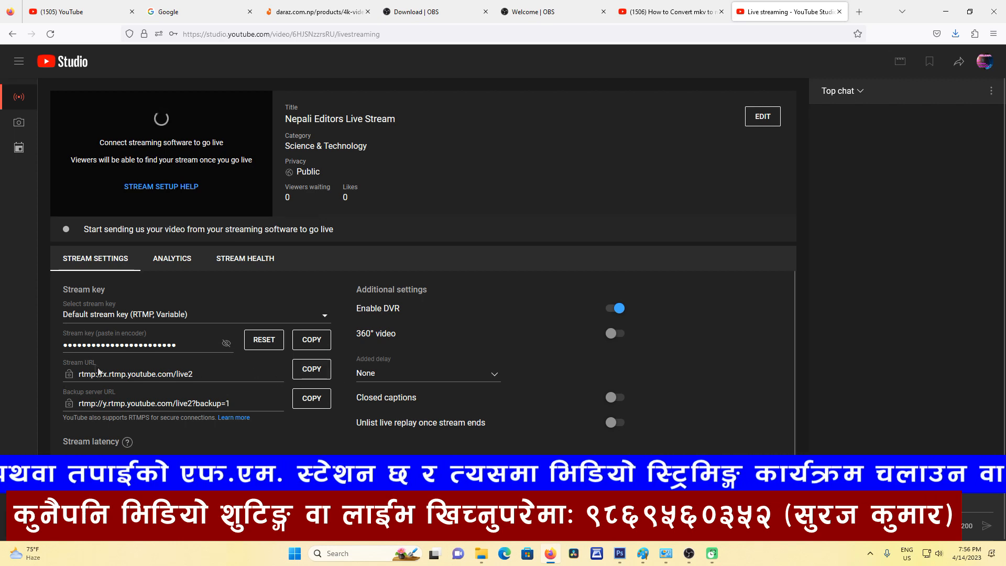
left_click(689, 553)
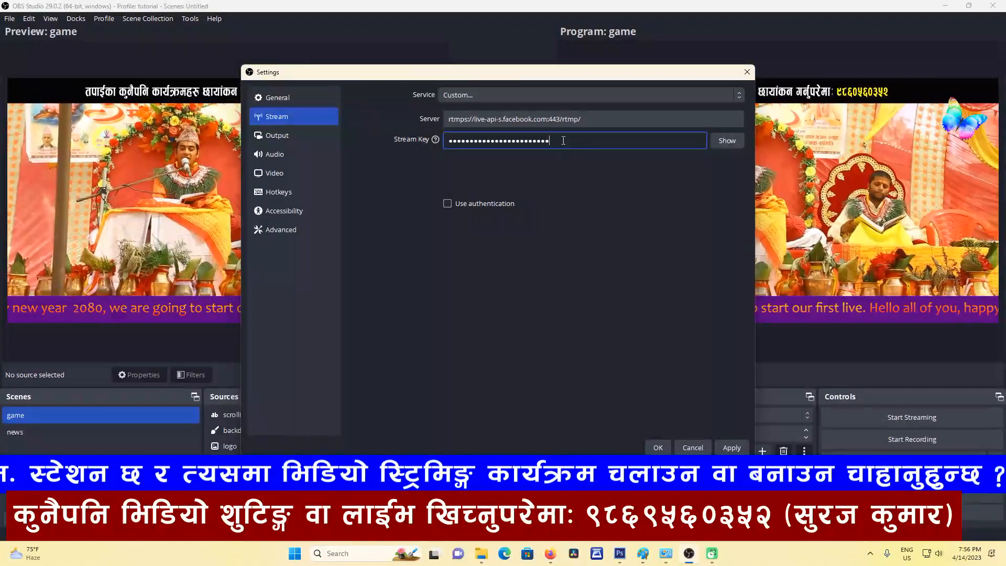
triple_click(481, 119)
right_click(481, 120)
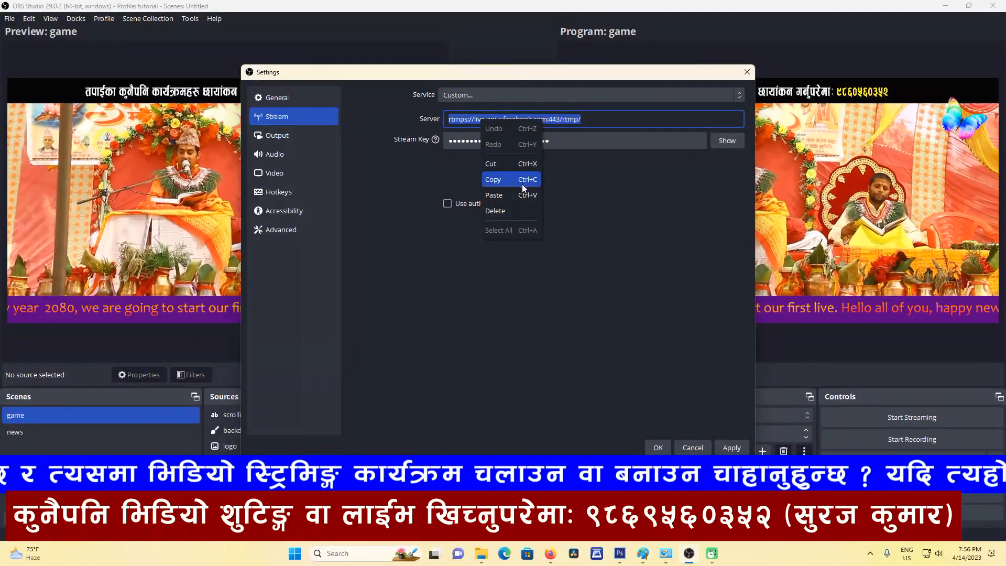
left_click(519, 196)
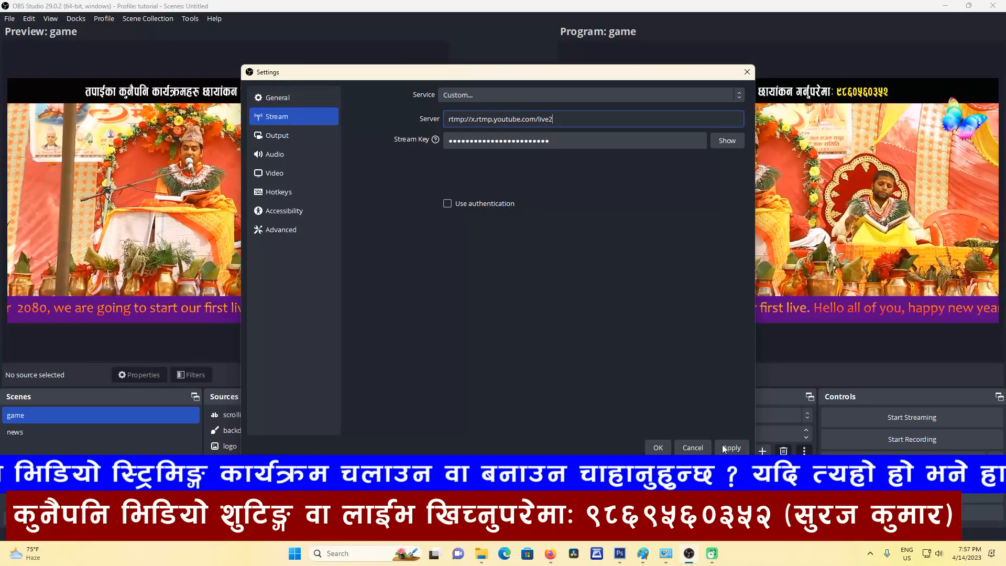
left_click(659, 448)
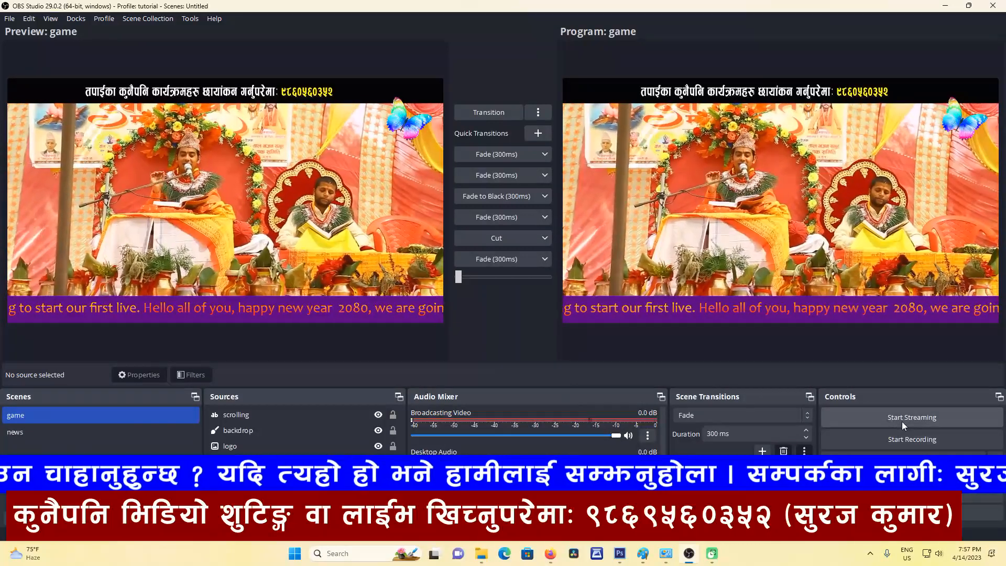
Start streaming from OBS, view the live stream in YouTube Studio, and end it there
left_click(910, 420)
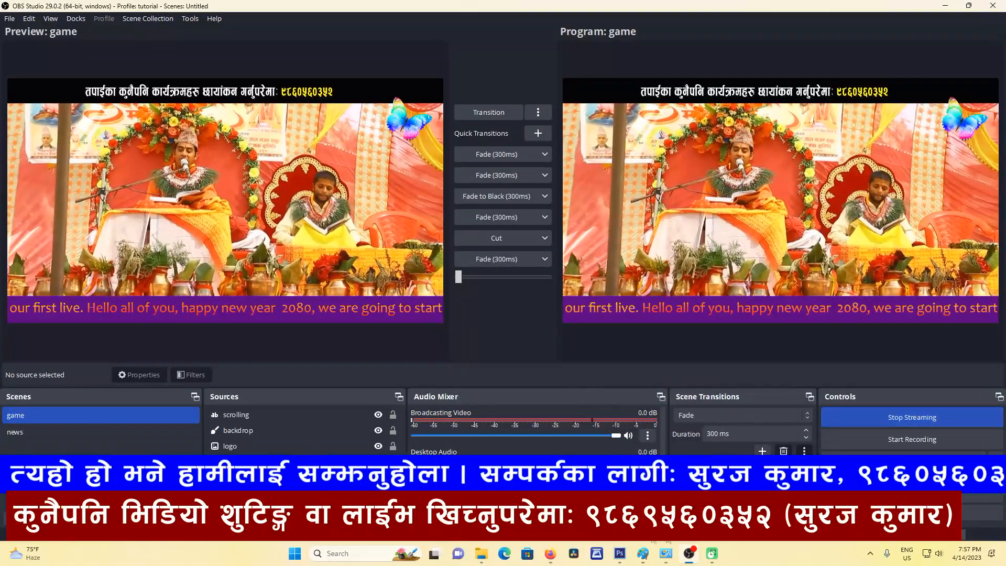
left_click(550, 553)
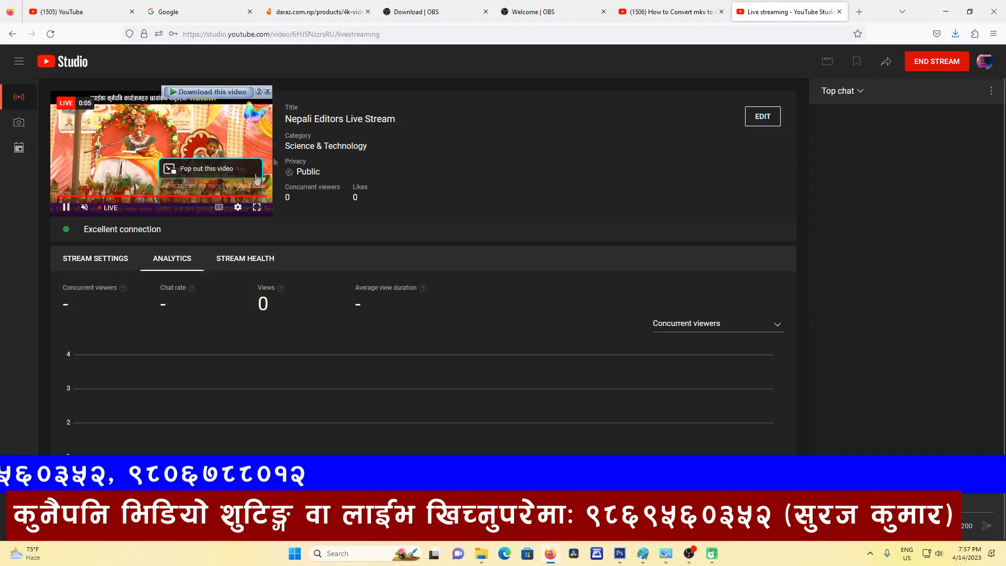
left_click(933, 63)
left_click(598, 340)
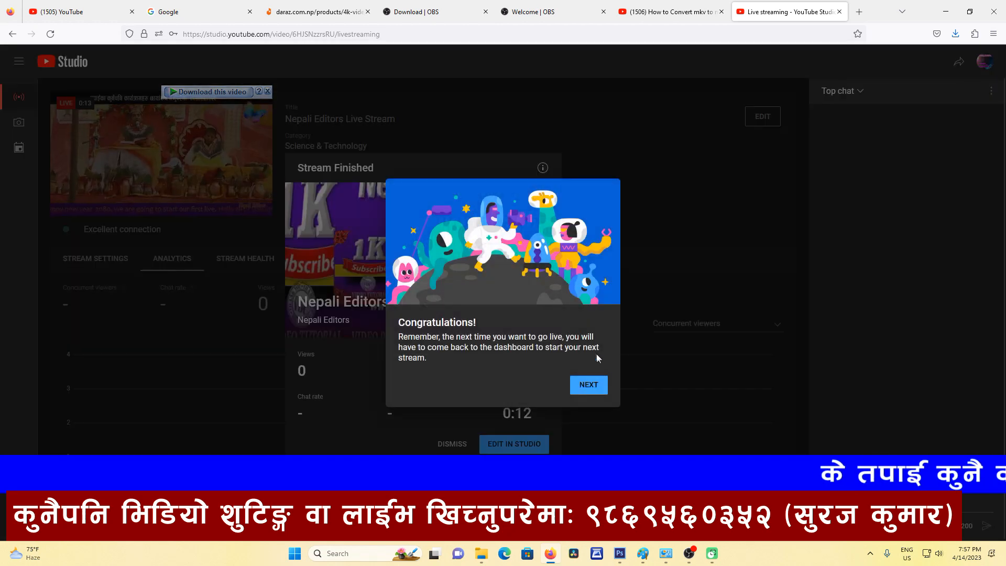
left_click(589, 384)
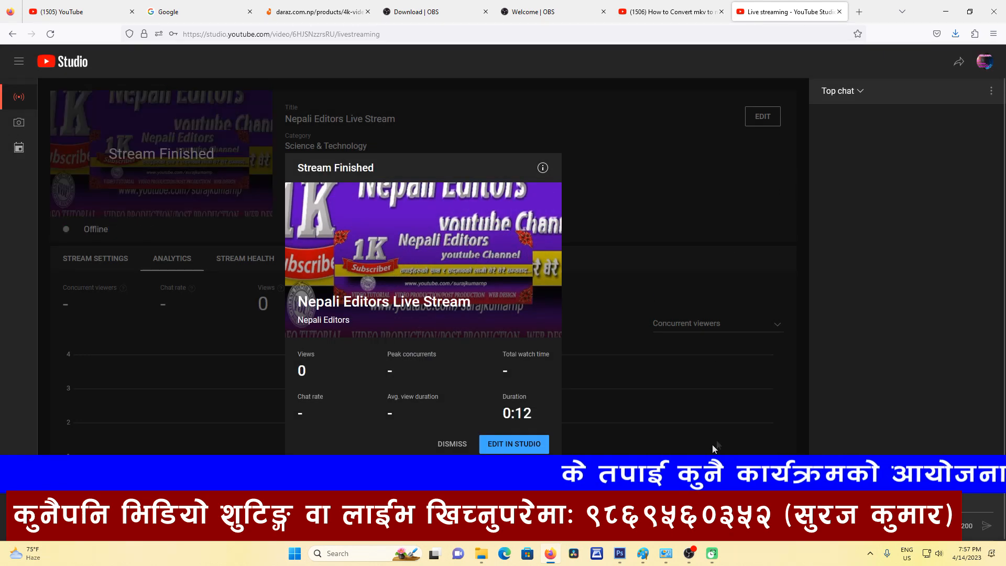
Open Paint, write a text note with the lines "streak key" and "Server:", and return to OBS
left_click(689, 553)
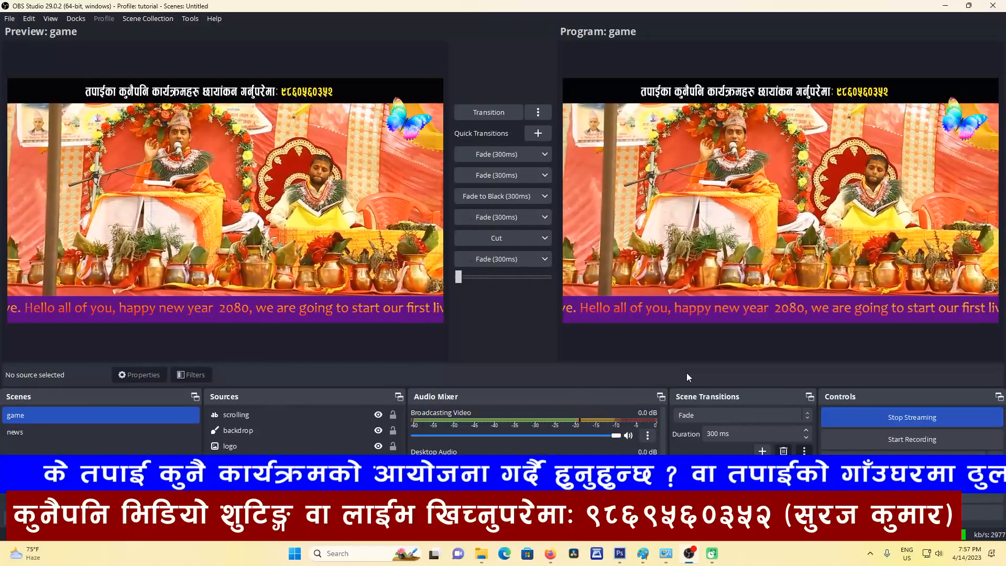
key("super+r")
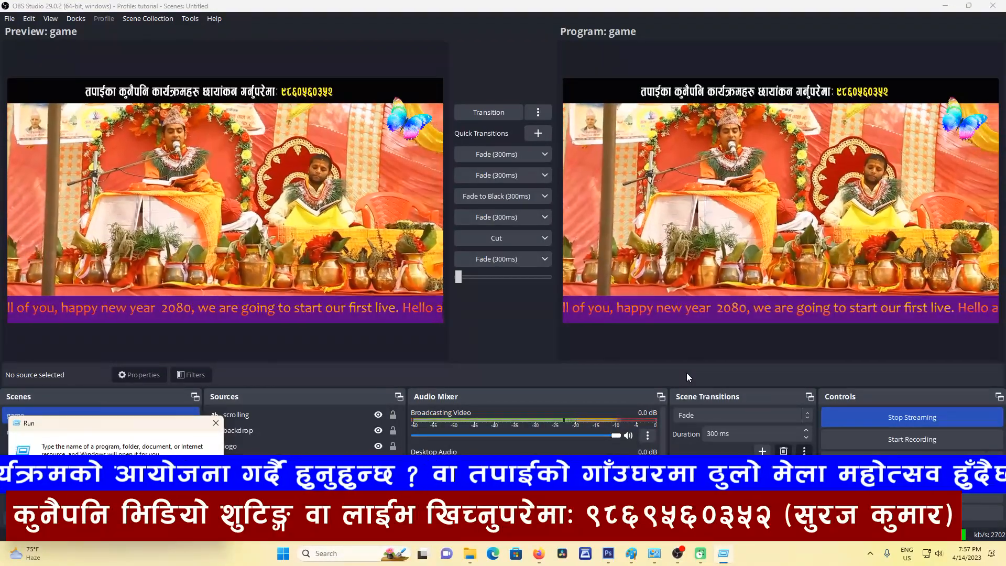
key("Return")
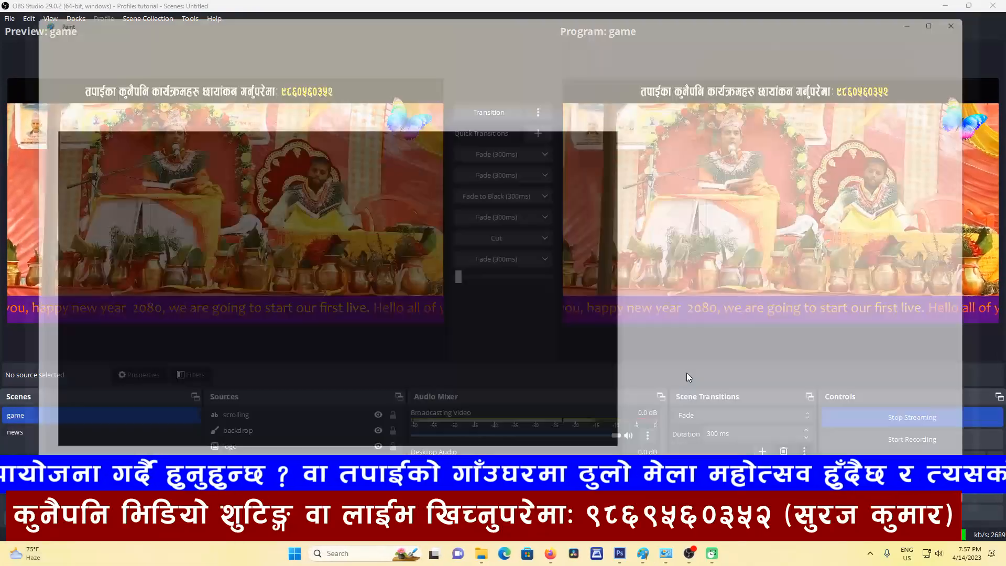
left_click(263, 52)
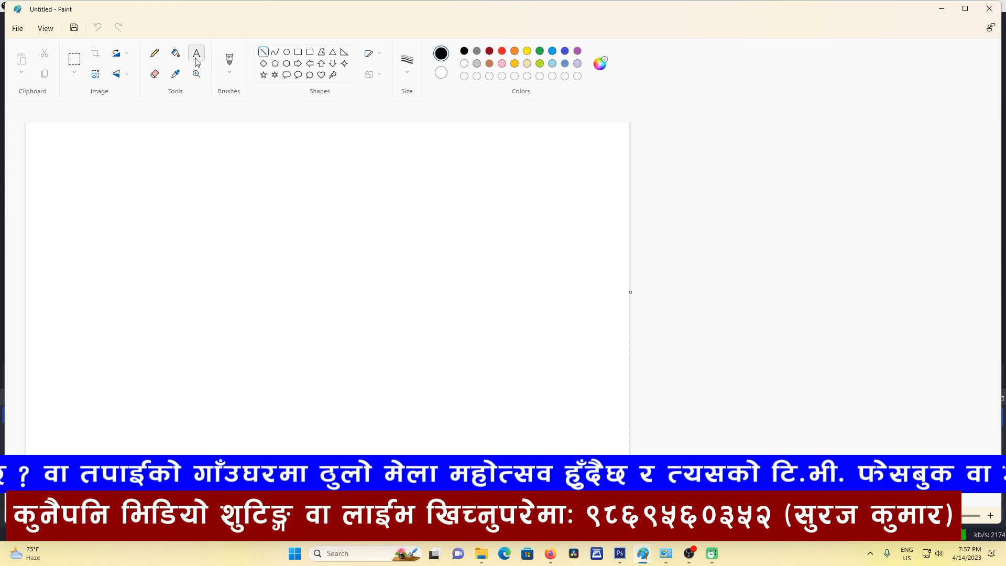
left_click(242, 226)
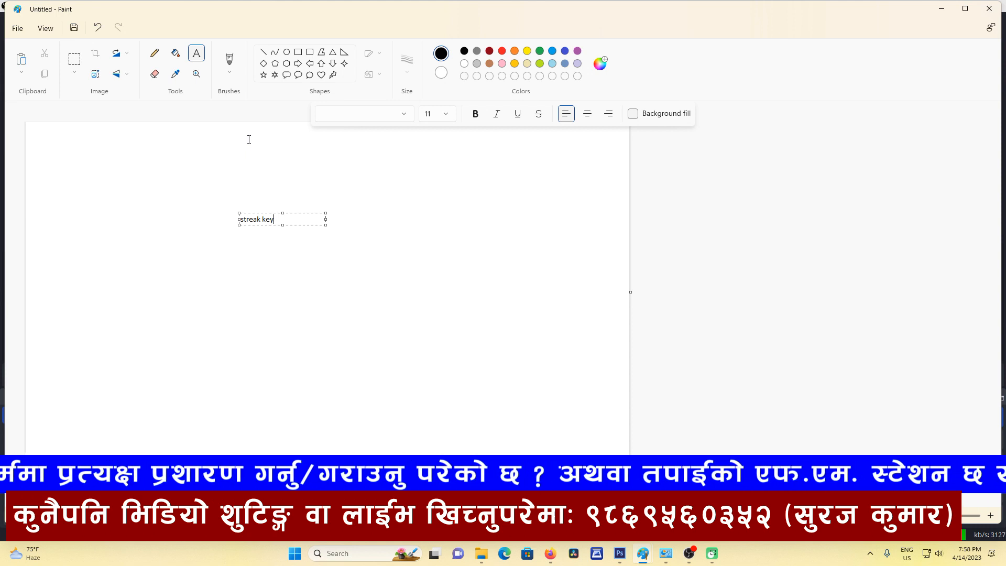
type("Server:")
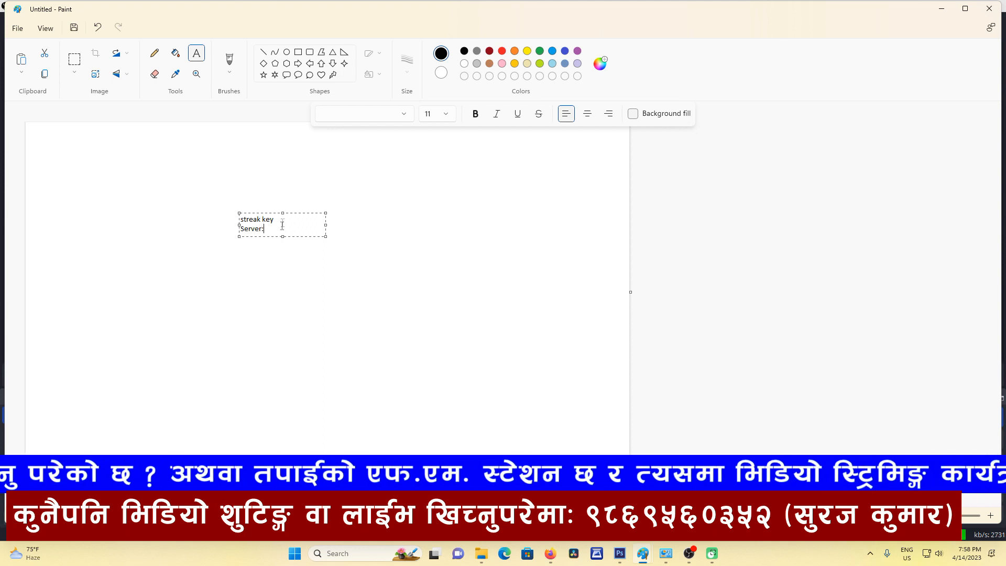
left_click(551, 555)
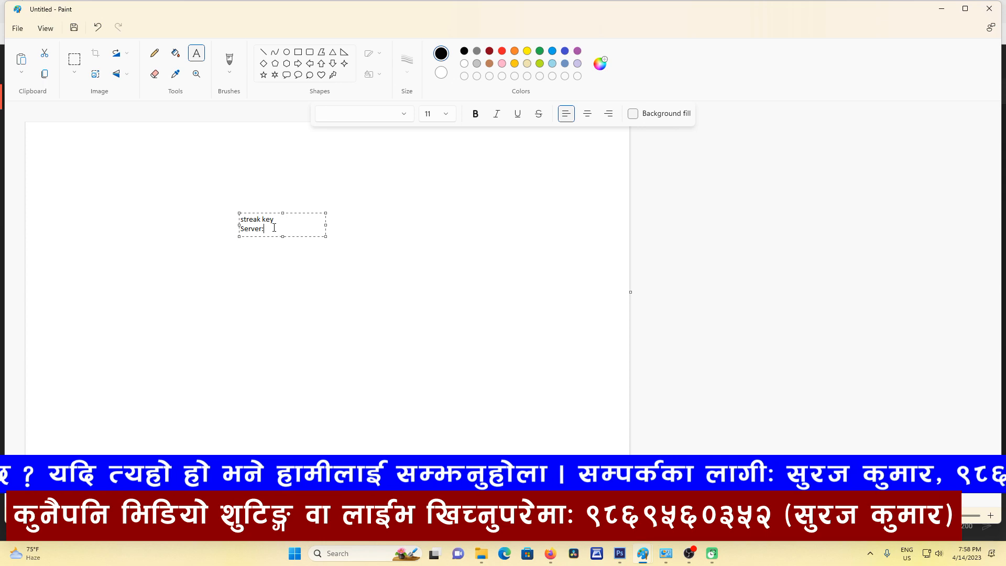
left_click(699, 554)
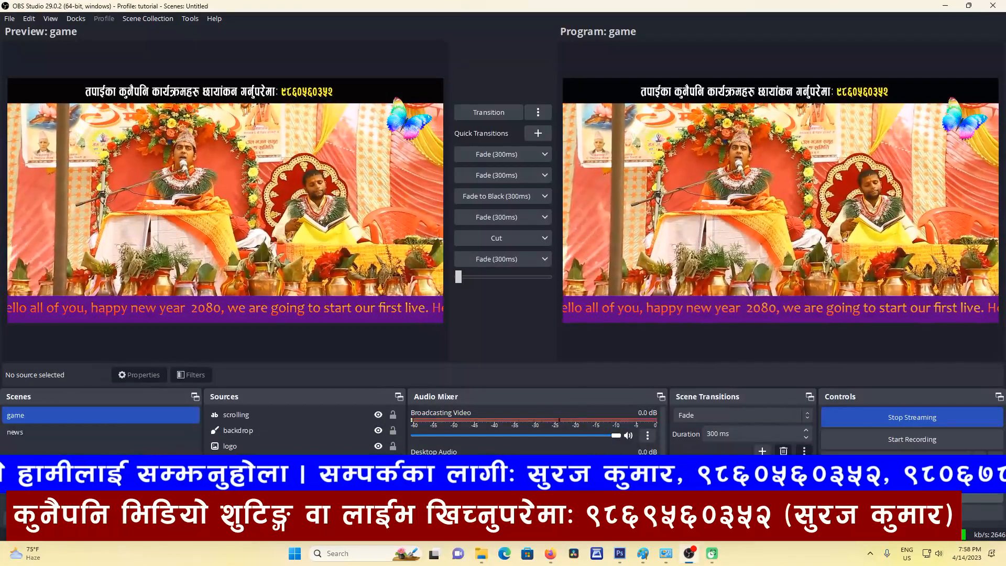